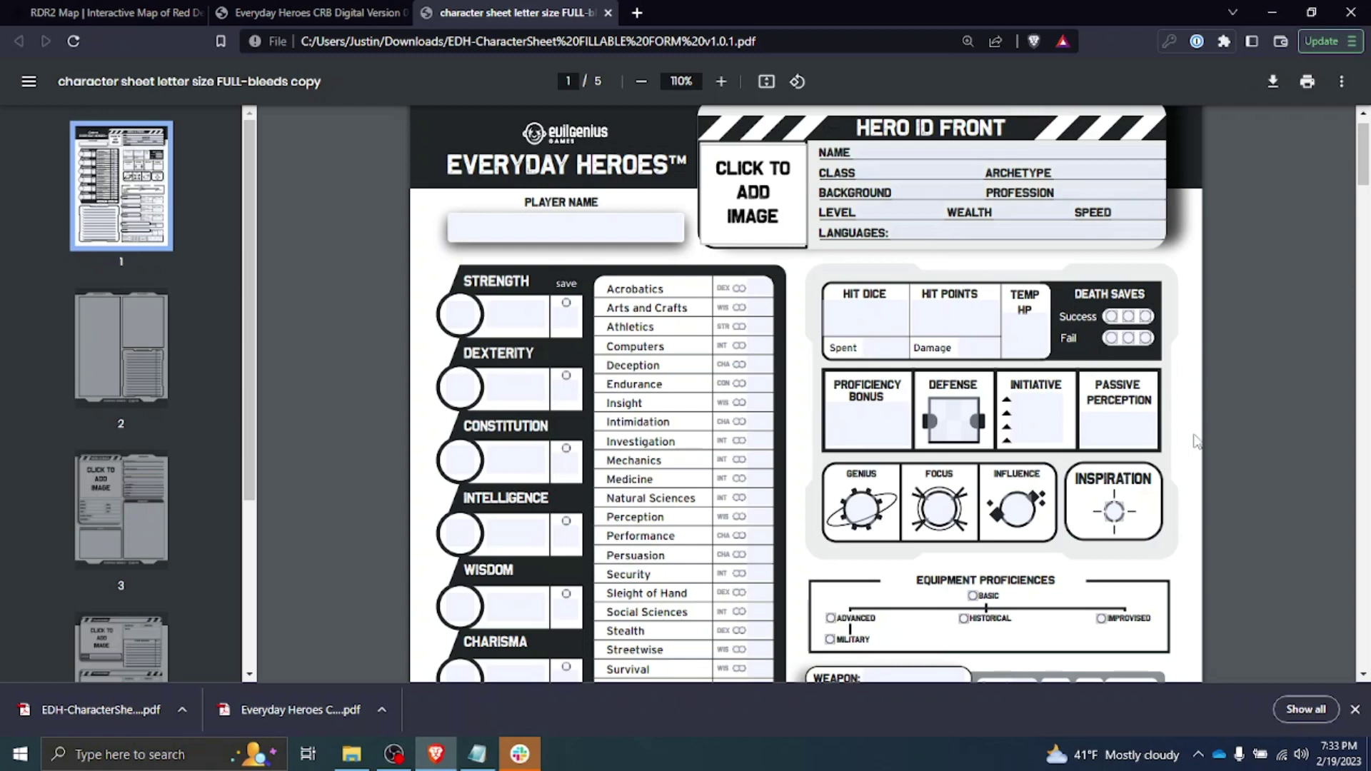
Step: Enter the hero's name in the Hero ID section of the character sheet
scroll(1212, 437, "down", 1)
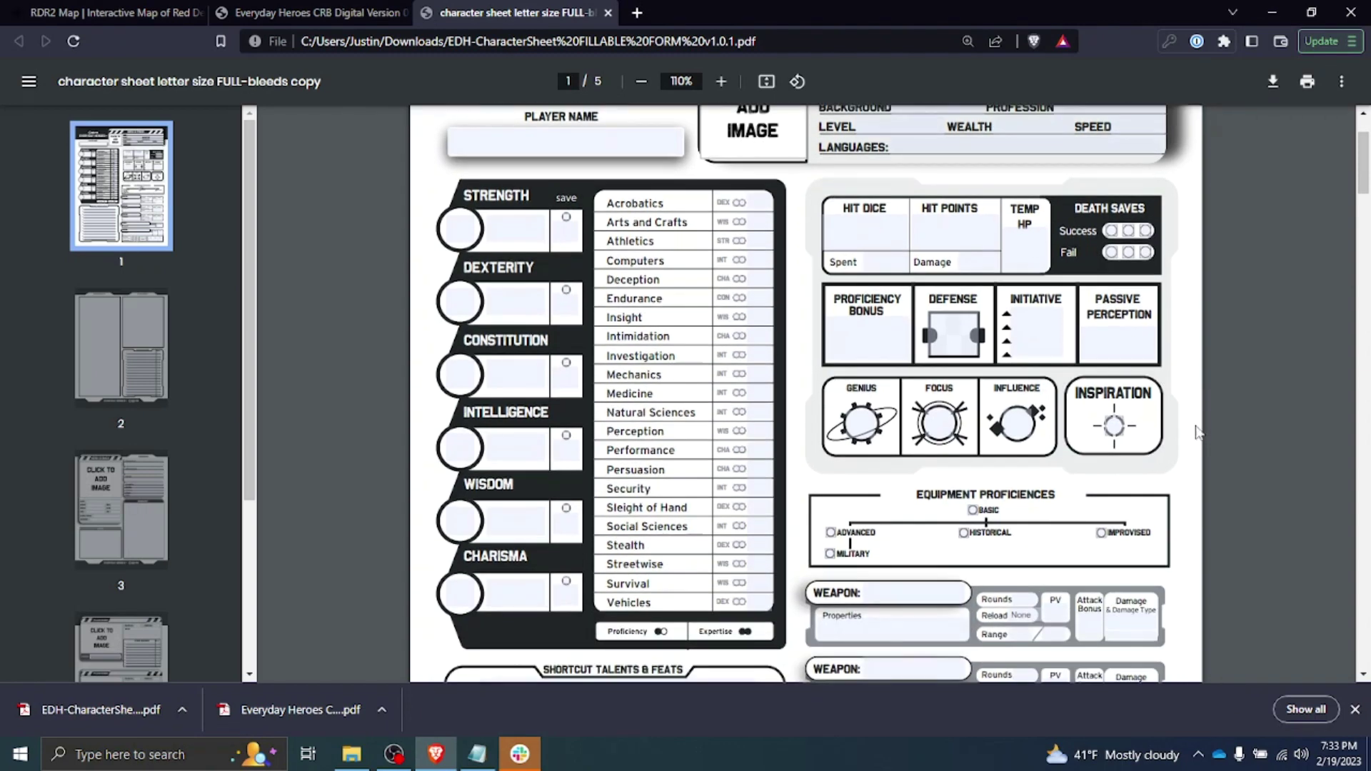
scroll(1198, 432, "up", 1)
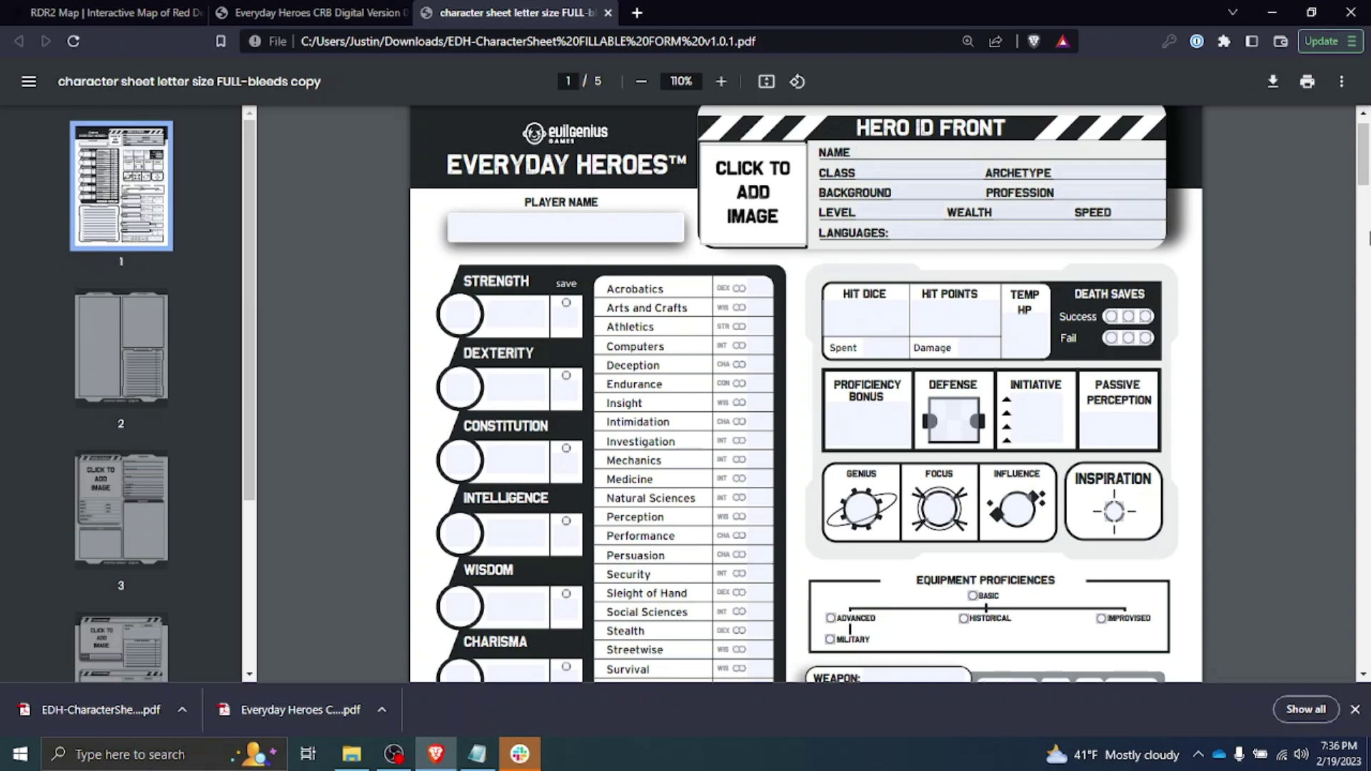
type("Merrick Foolander")
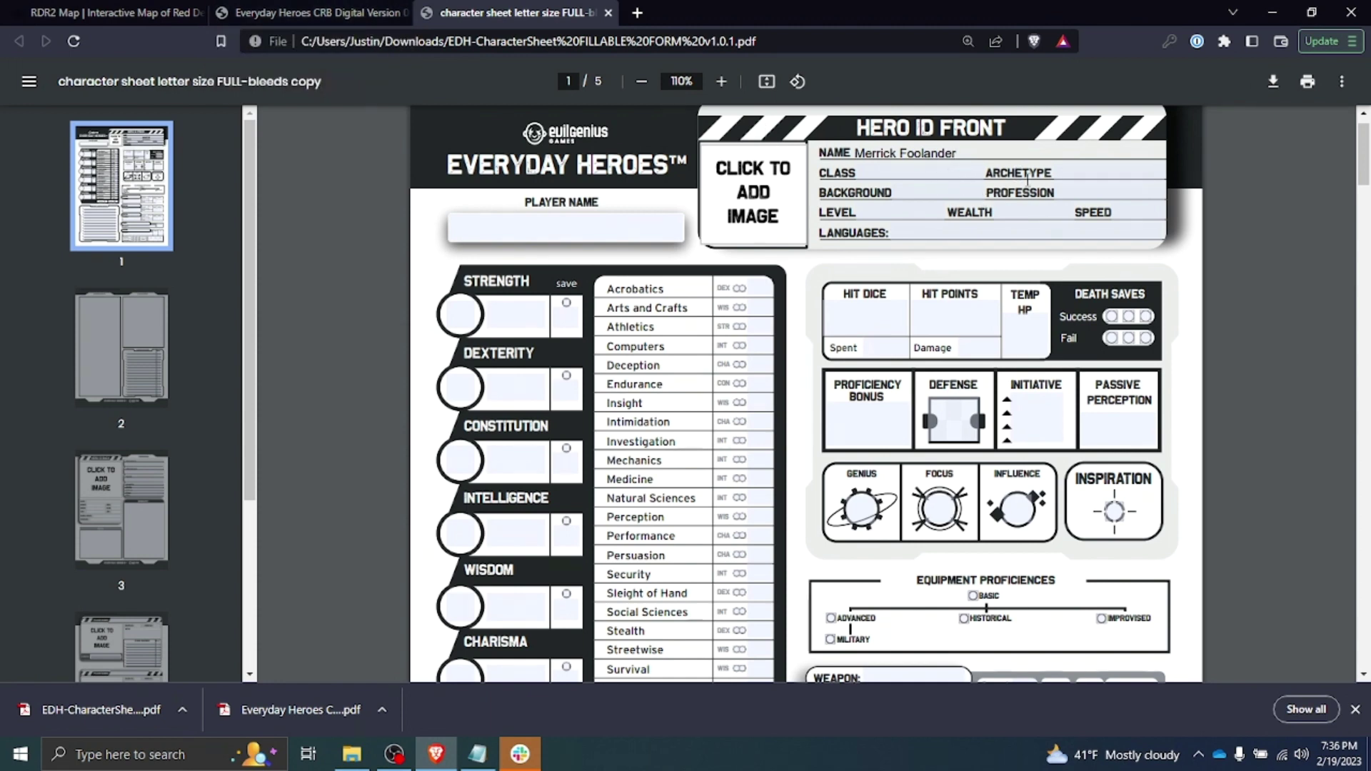
Step: Open the Archetypes and Classes table in the core rulebook and examine the Icon class's archetype, key ability scores and secondary score
left_click(311, 21)
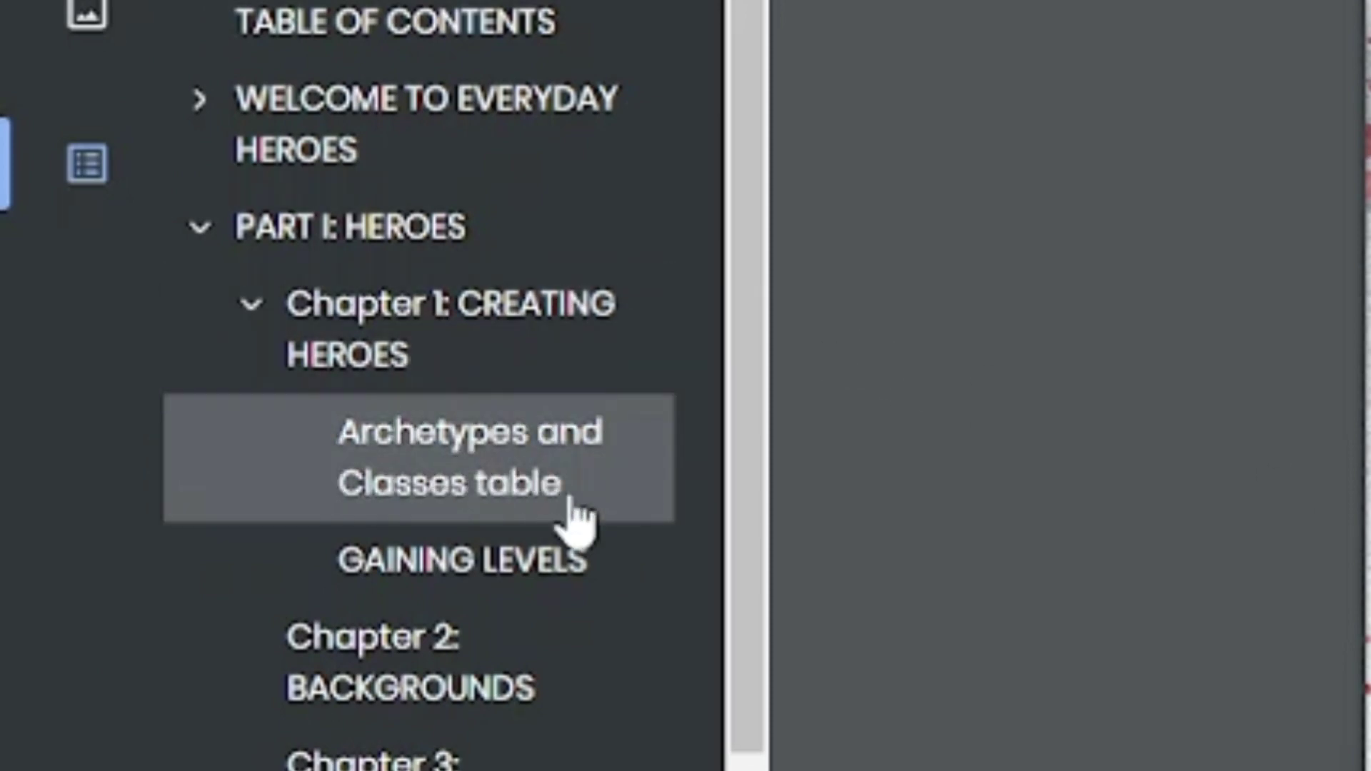
left_click(664, 505)
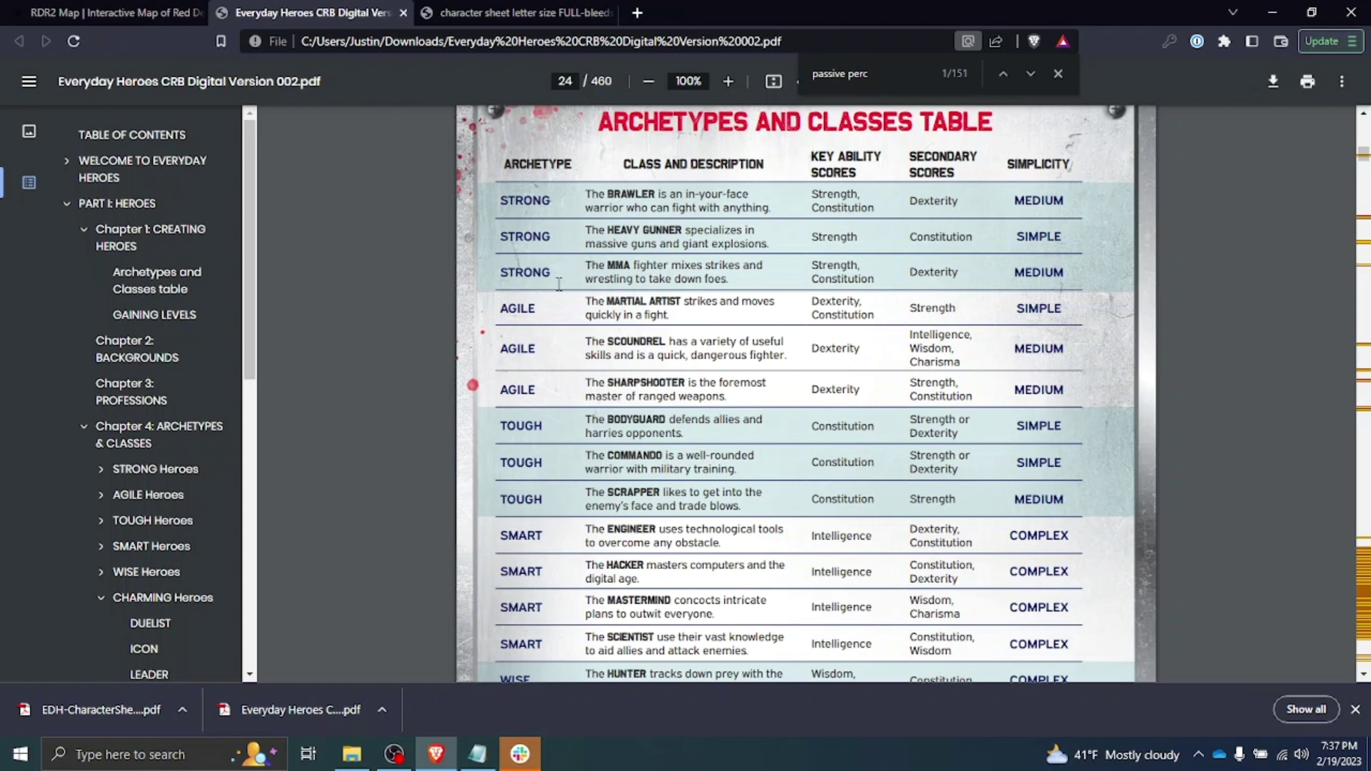
scroll(584, 277, "down", 1)
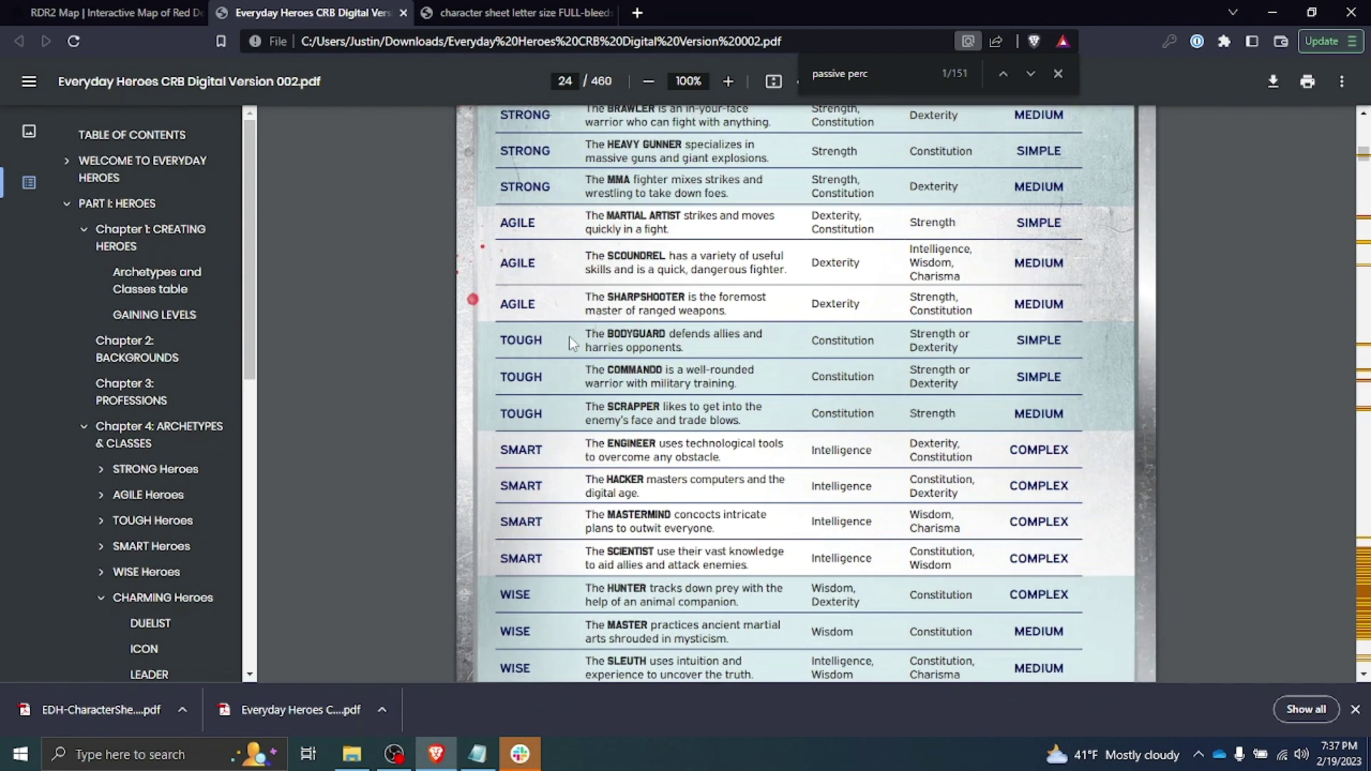
scroll(577, 468, "down", 1)
scroll(577, 501, "down", 1)
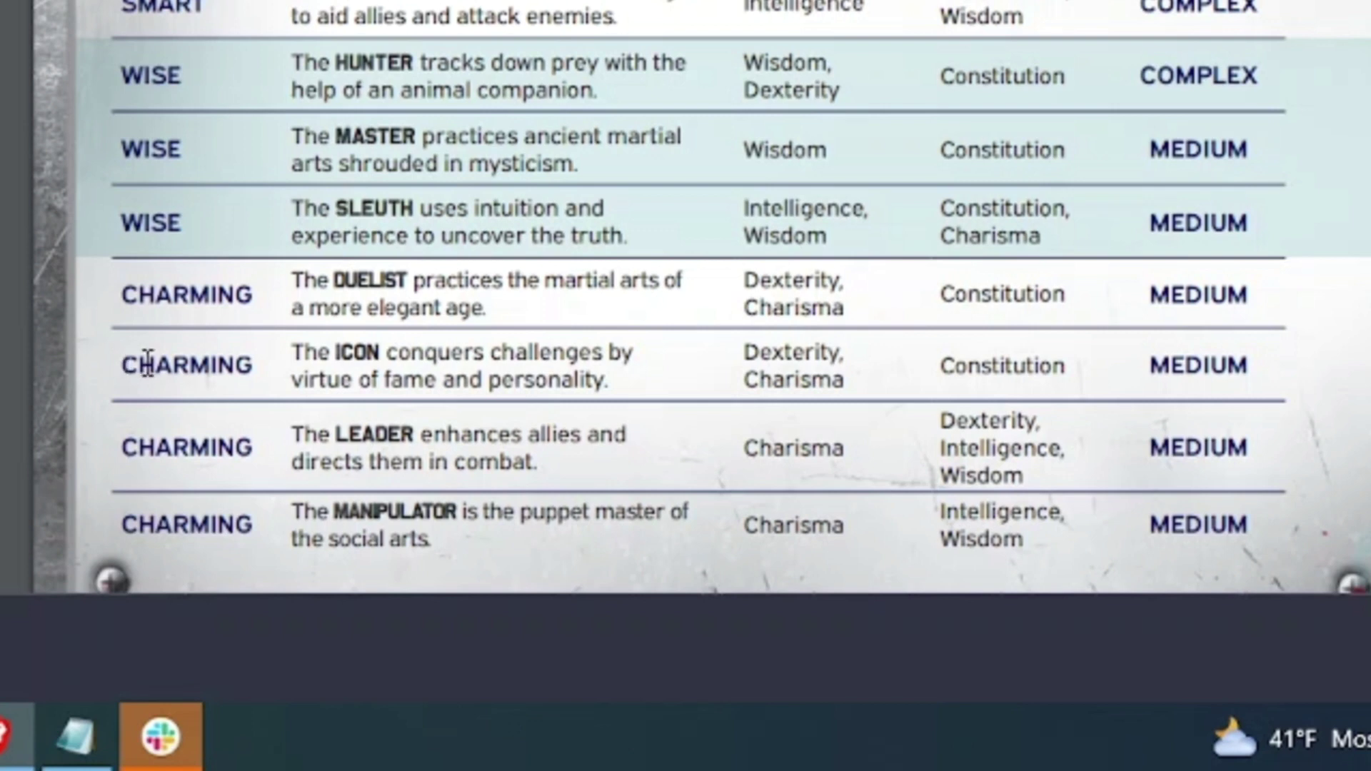
left_click_drag(167, 368, 623, 376)
left_click(273, 353)
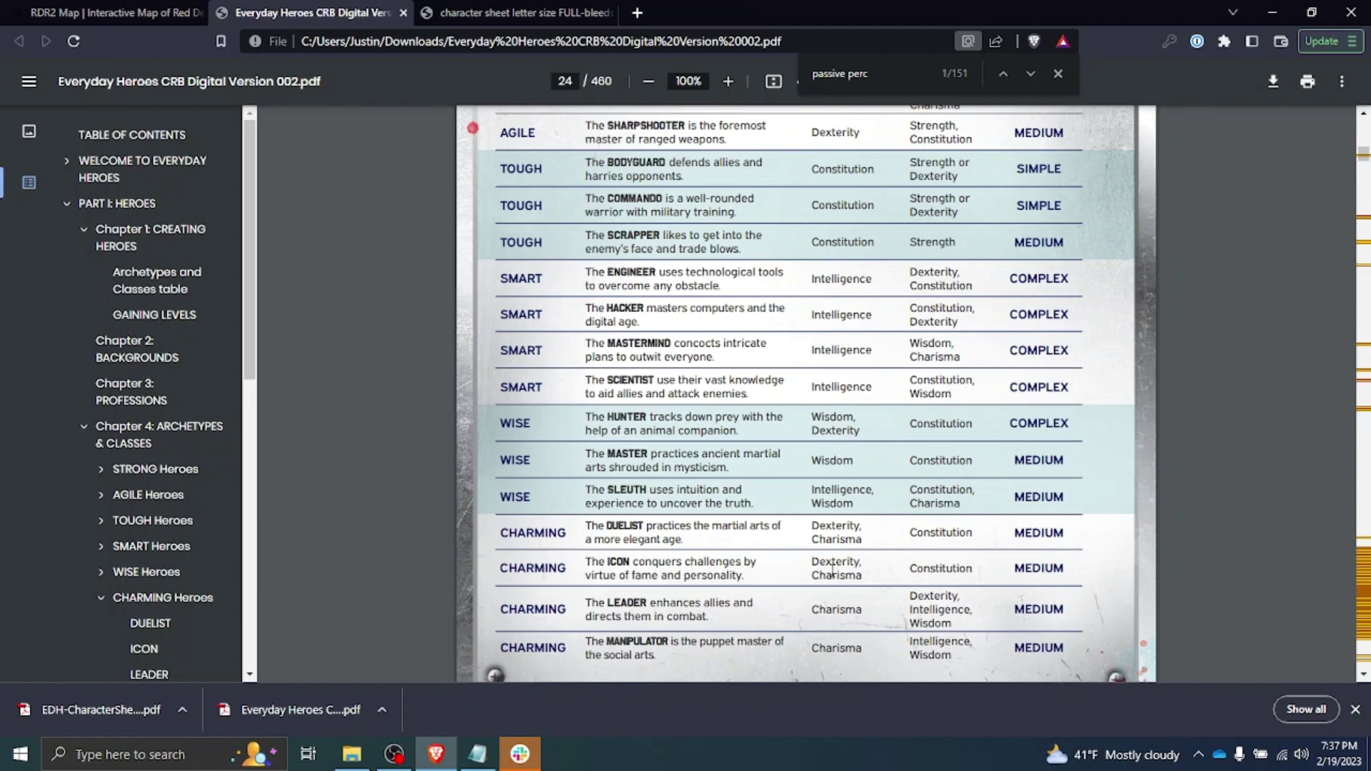
scroll(832, 571, "up", 1)
scroll(832, 571, "up", 2)
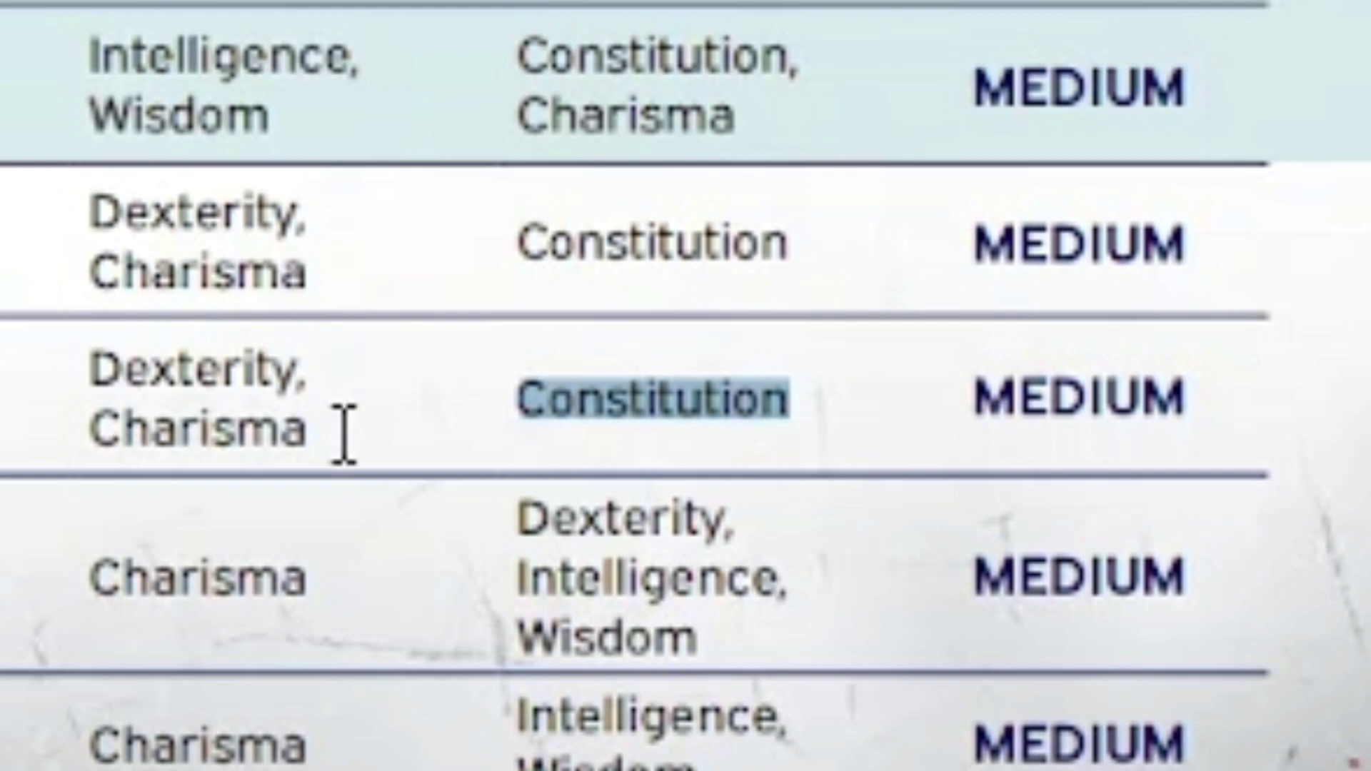
left_click(343, 431)
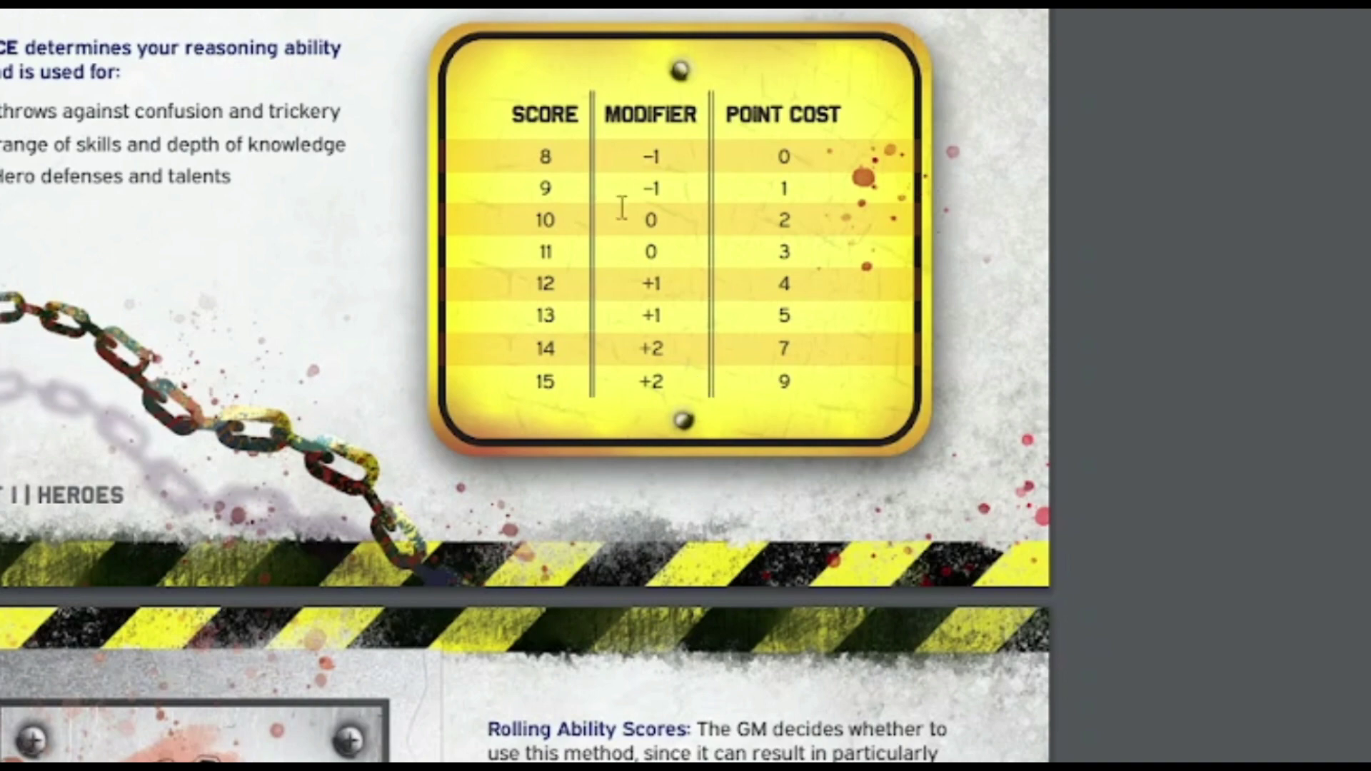
Step: Review the rulebook's ability score table of scores, modifiers and point costs
scroll(605, 177, "down", 2)
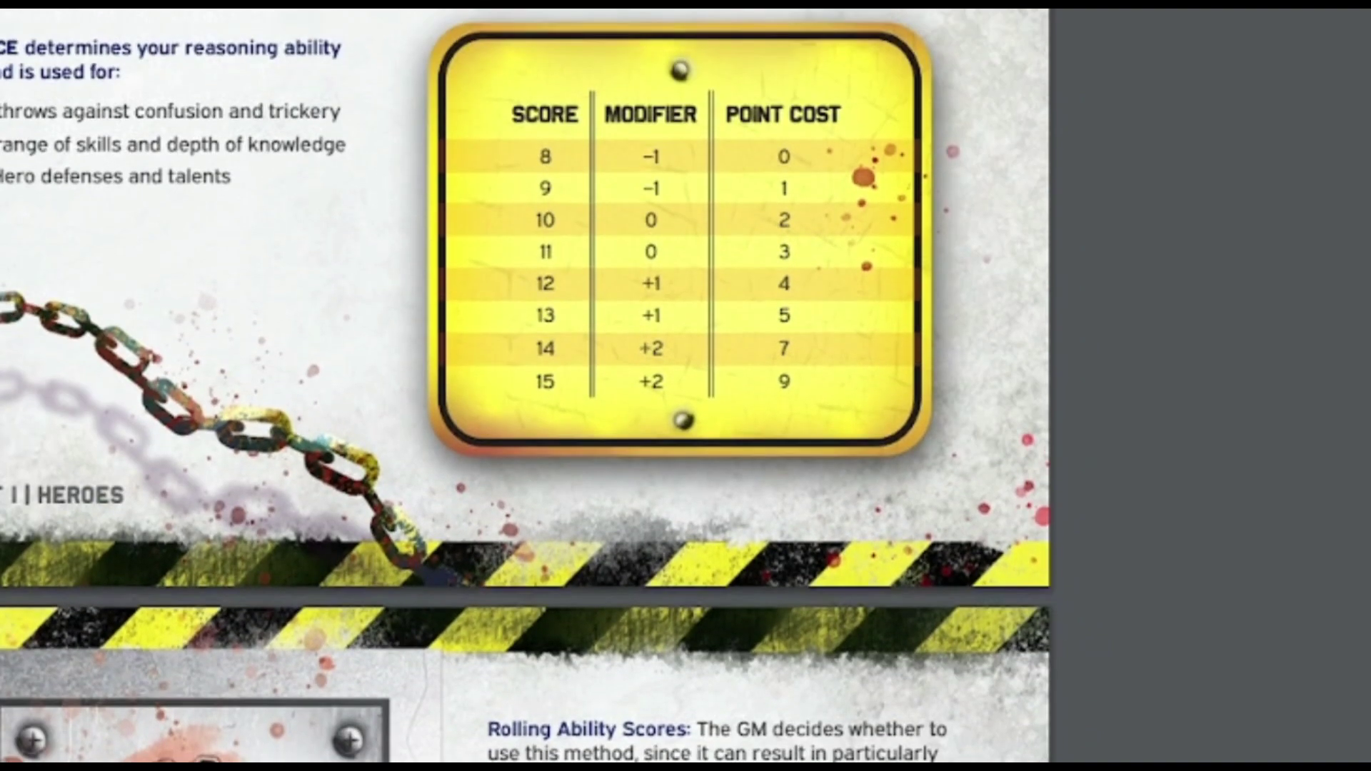
scroll(527, 386, "down", 4)
scroll(528, 386, "up", 8)
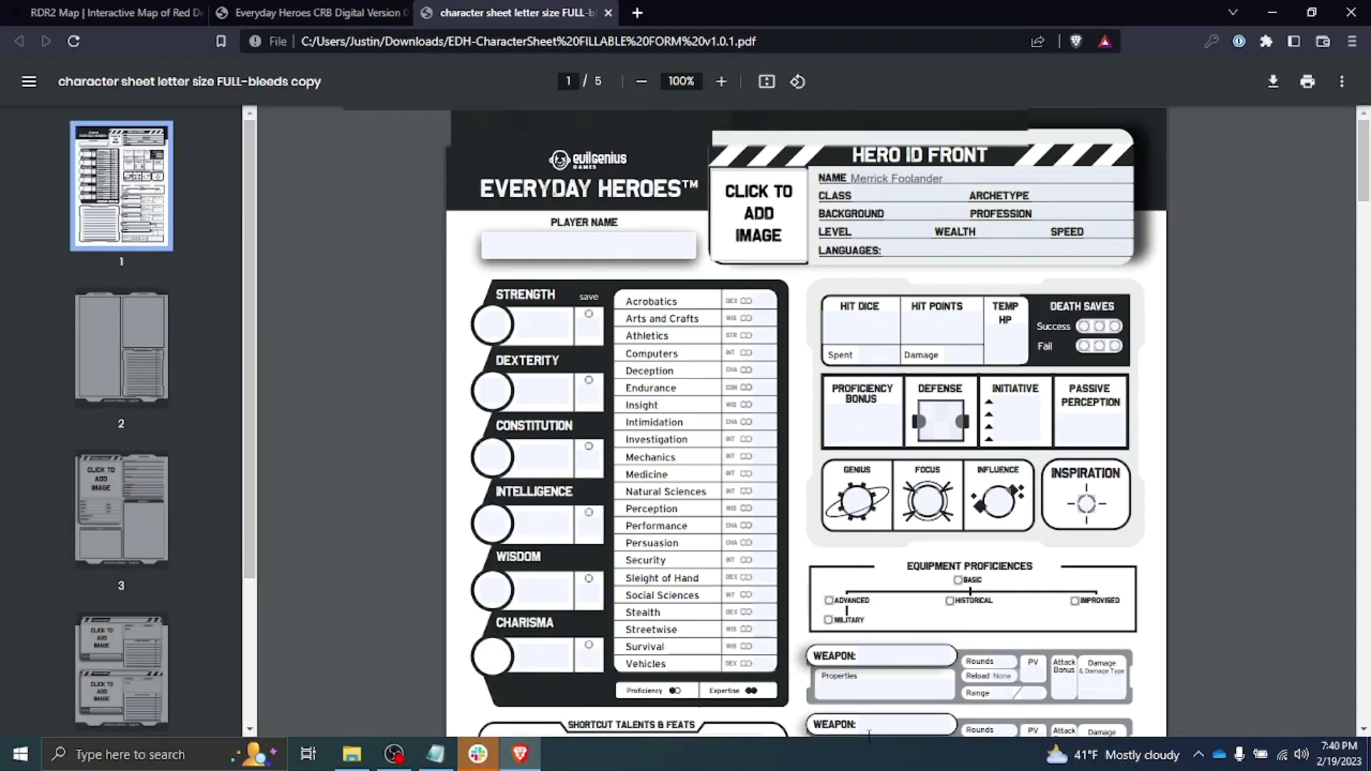
Step: Fill in the ability scores on the character sheet: Strength 12, Dexterity 14, Constitution 13, Intelligence 8, Wisdom 10 and Charisma 15
type("15")
left_click(504, 393)
type("14")
left_click(497, 459)
type("13")
left_click(494, 525)
type("8")
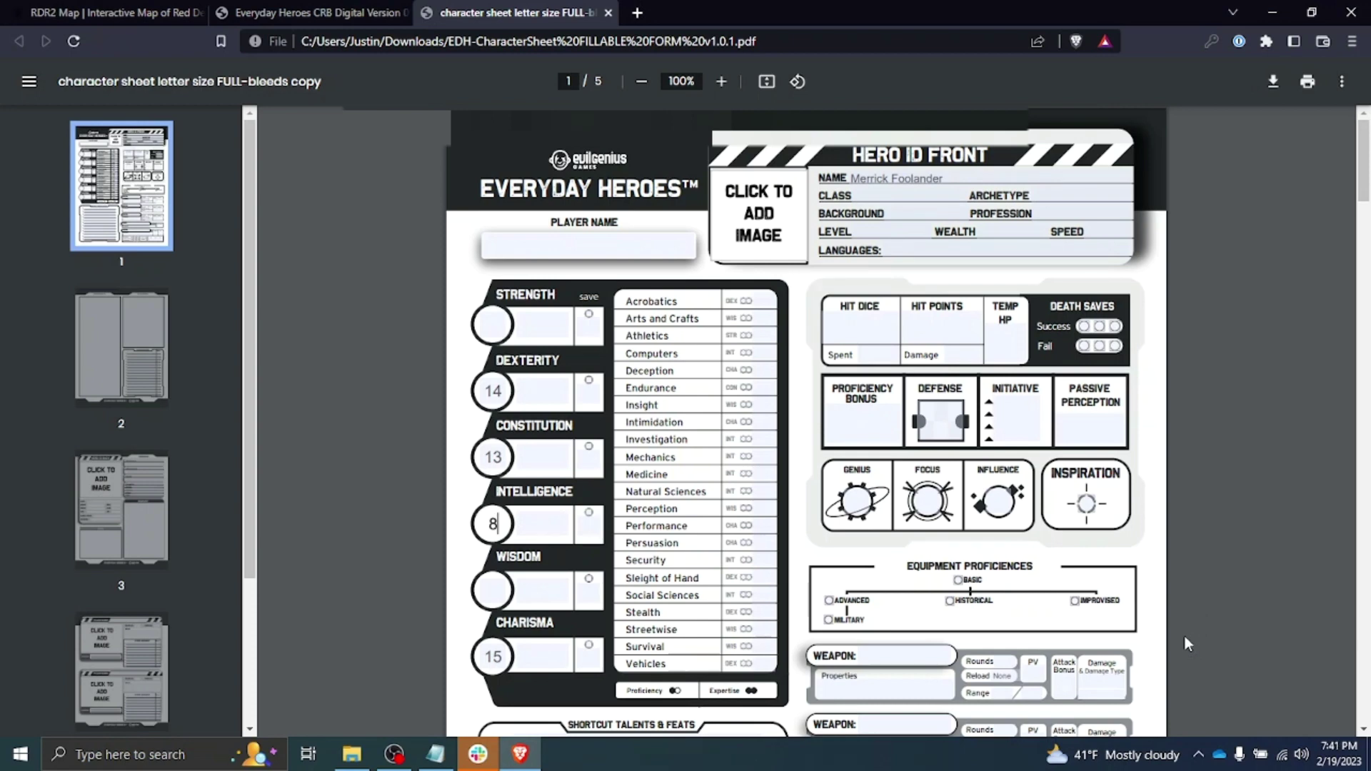
key("Tab")
type("10")
left_click(493, 326)
type("12")
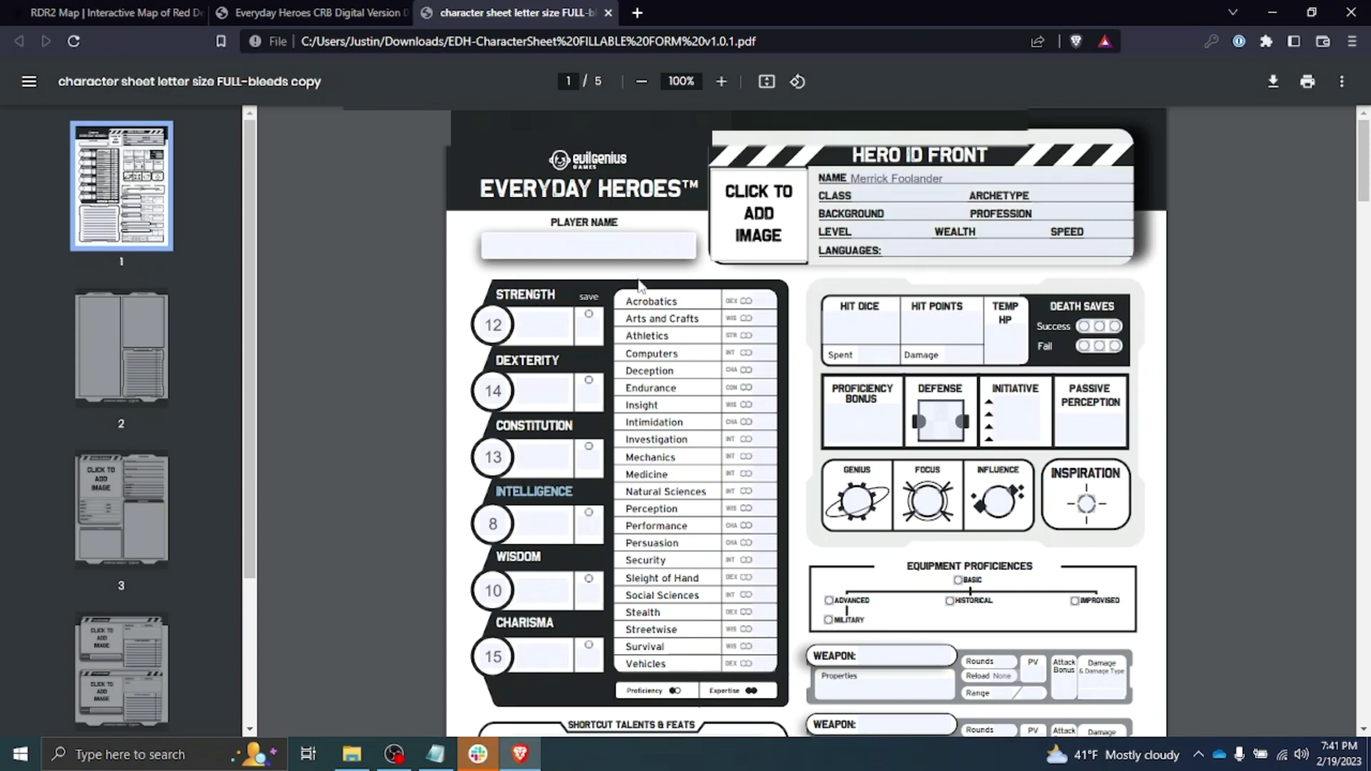
Step: Check the Icon row in the rulebook's class table, and enter Icon as class and Charming as archetype on the character sheet
key("ctrl+shift+Tab")
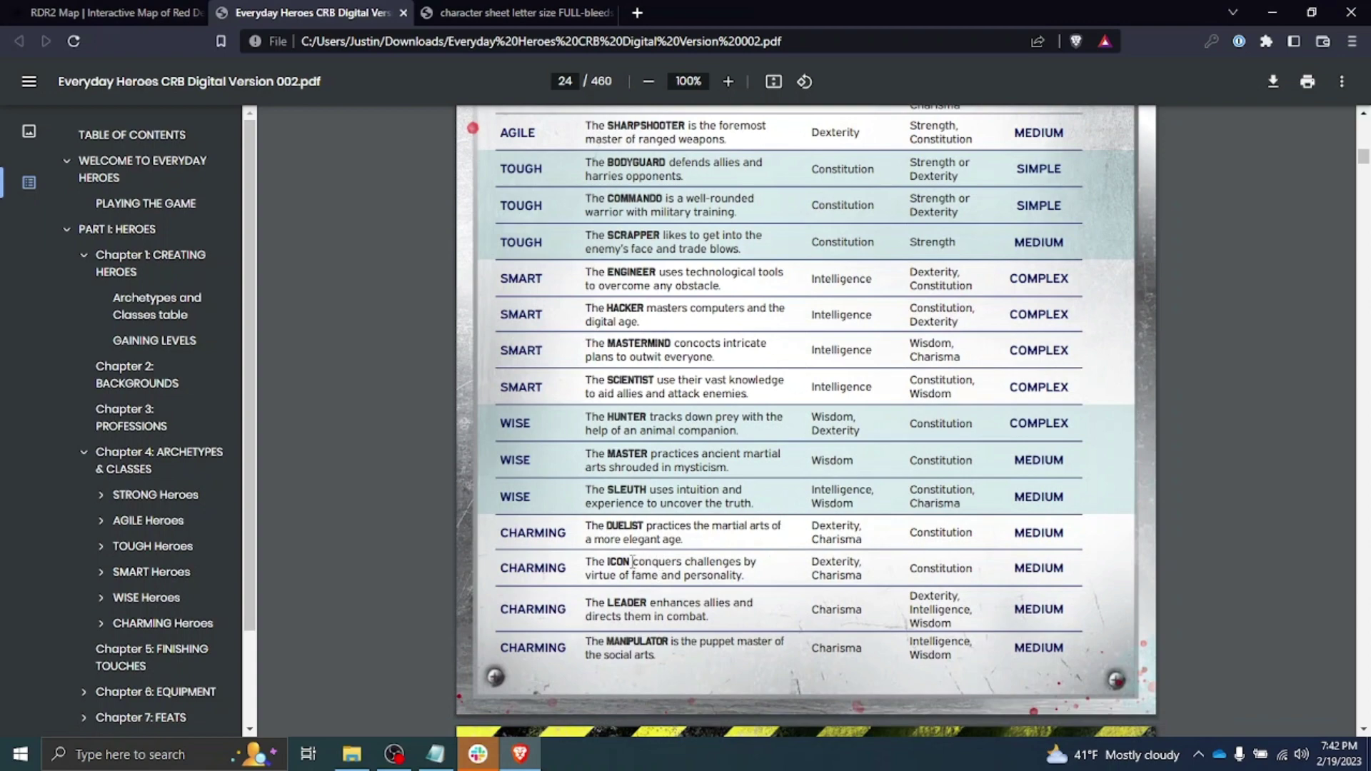
left_click_drag(633, 561, 577, 586)
scroll(578, 579, "up", 2)
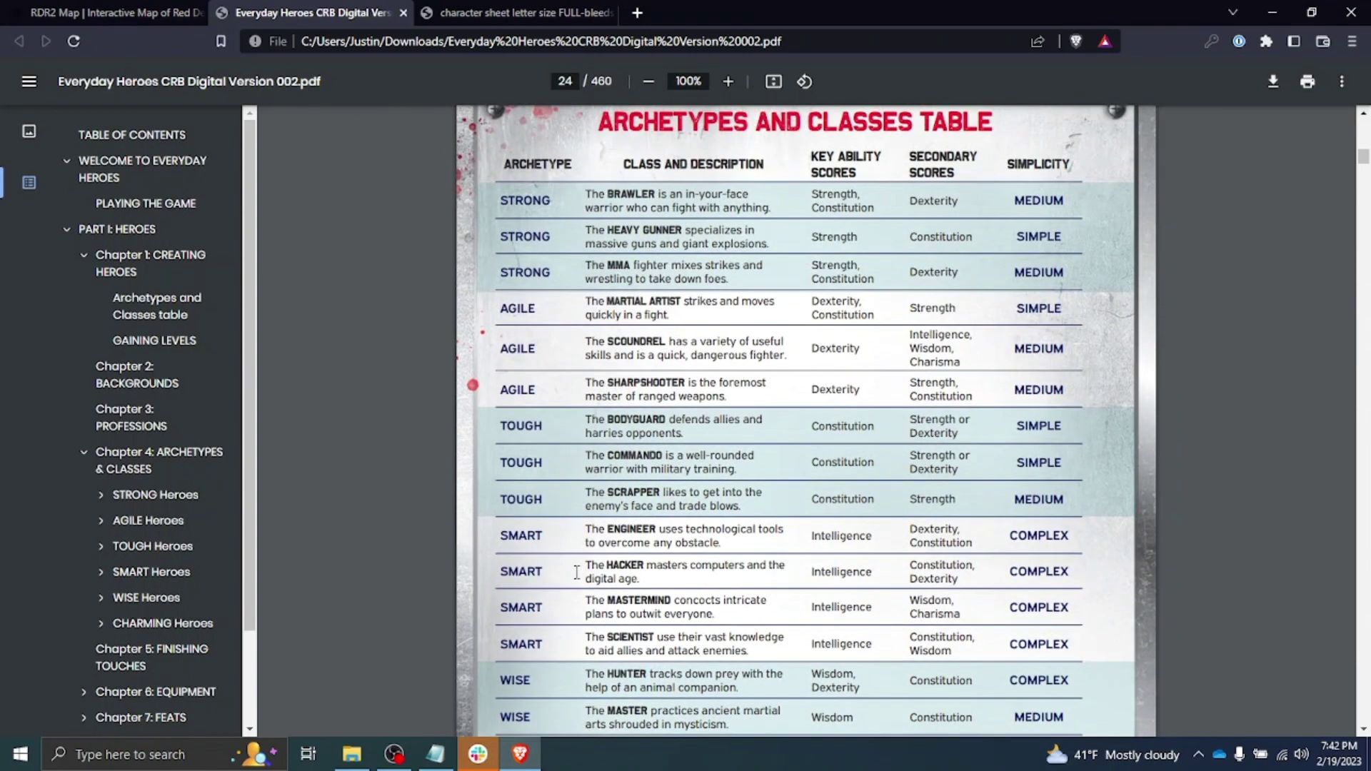
scroll(578, 571, "down", 1)
scroll(579, 571, "down", 1)
left_click(514, 12)
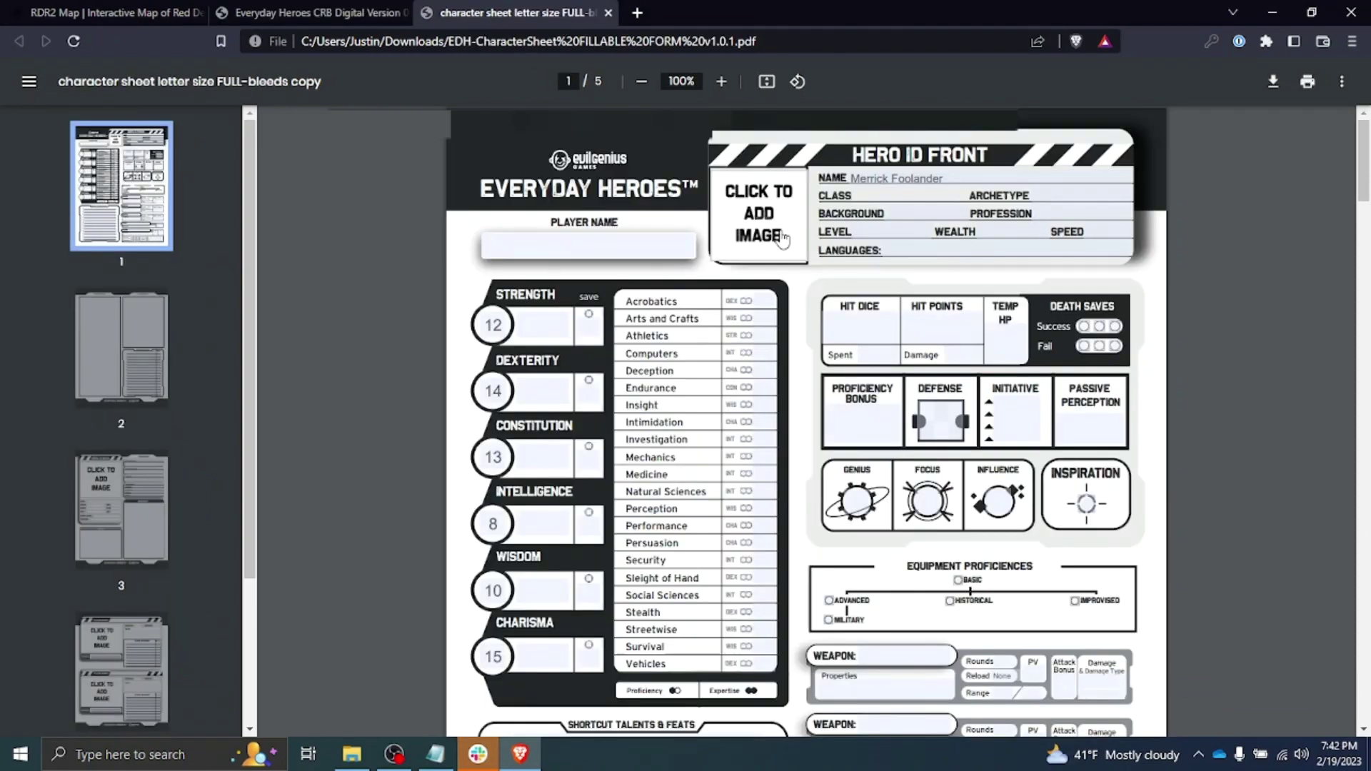
type("Icon")
key("Tab")
type("Charmin")
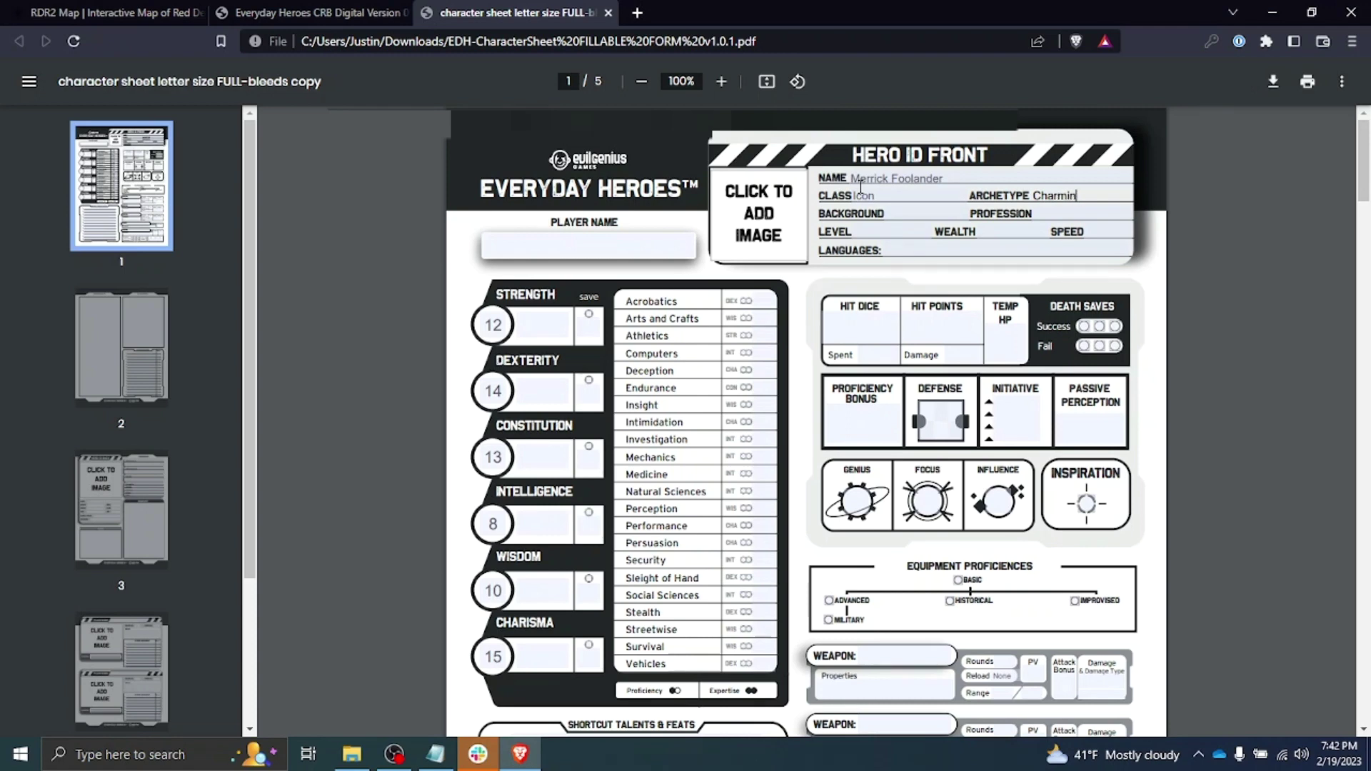
type("g")
Step: Look up the backgrounds in Chapter 2 of the rulebook and set the Wisdom score on the character sheet to 11
left_click(293, 18)
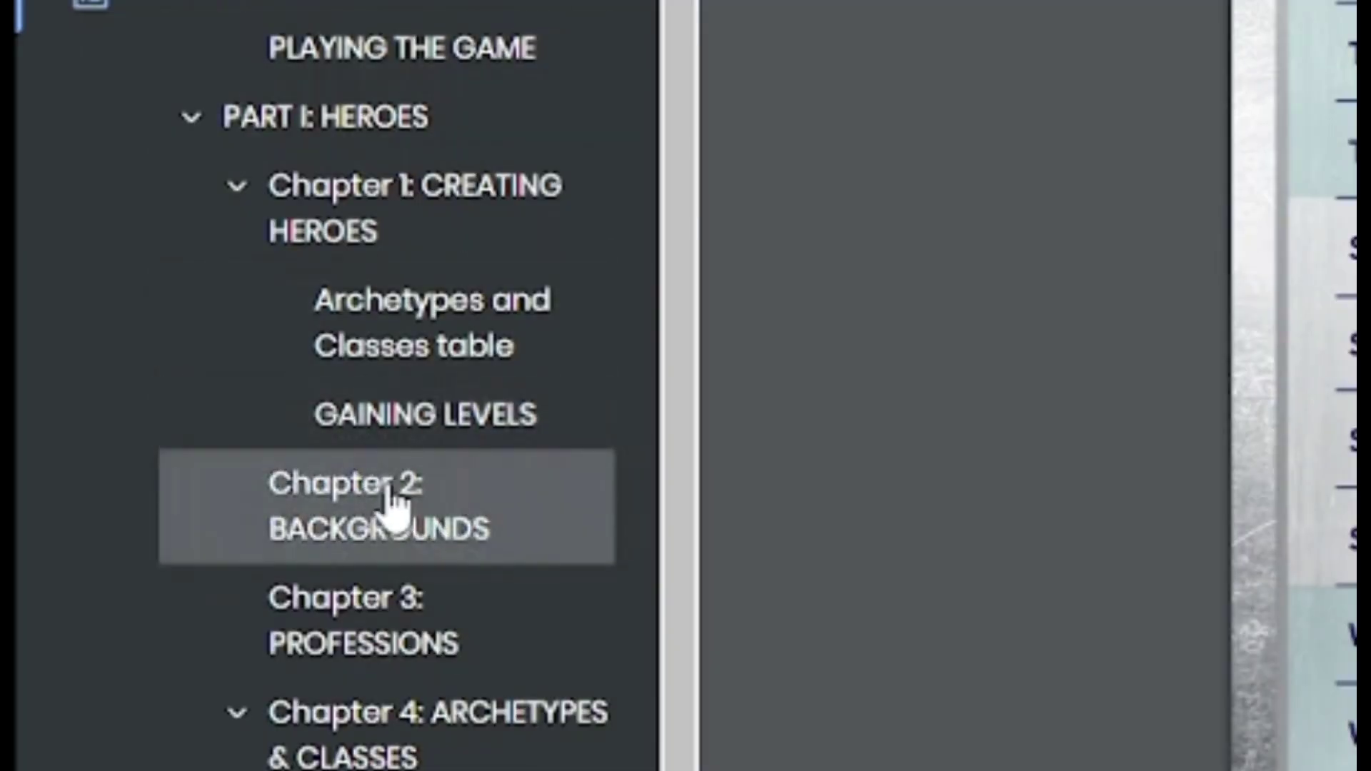
left_click(391, 499)
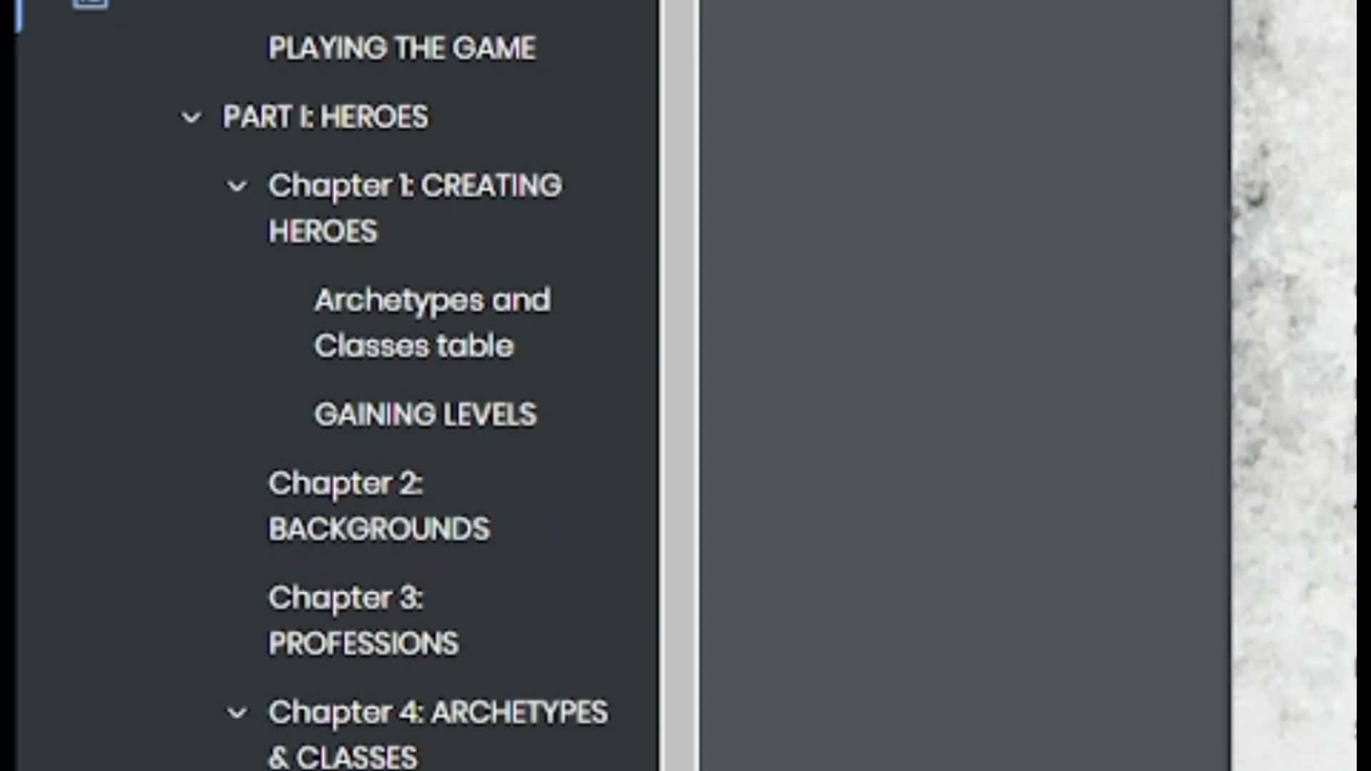
scroll(1293, 385, "down", 10)
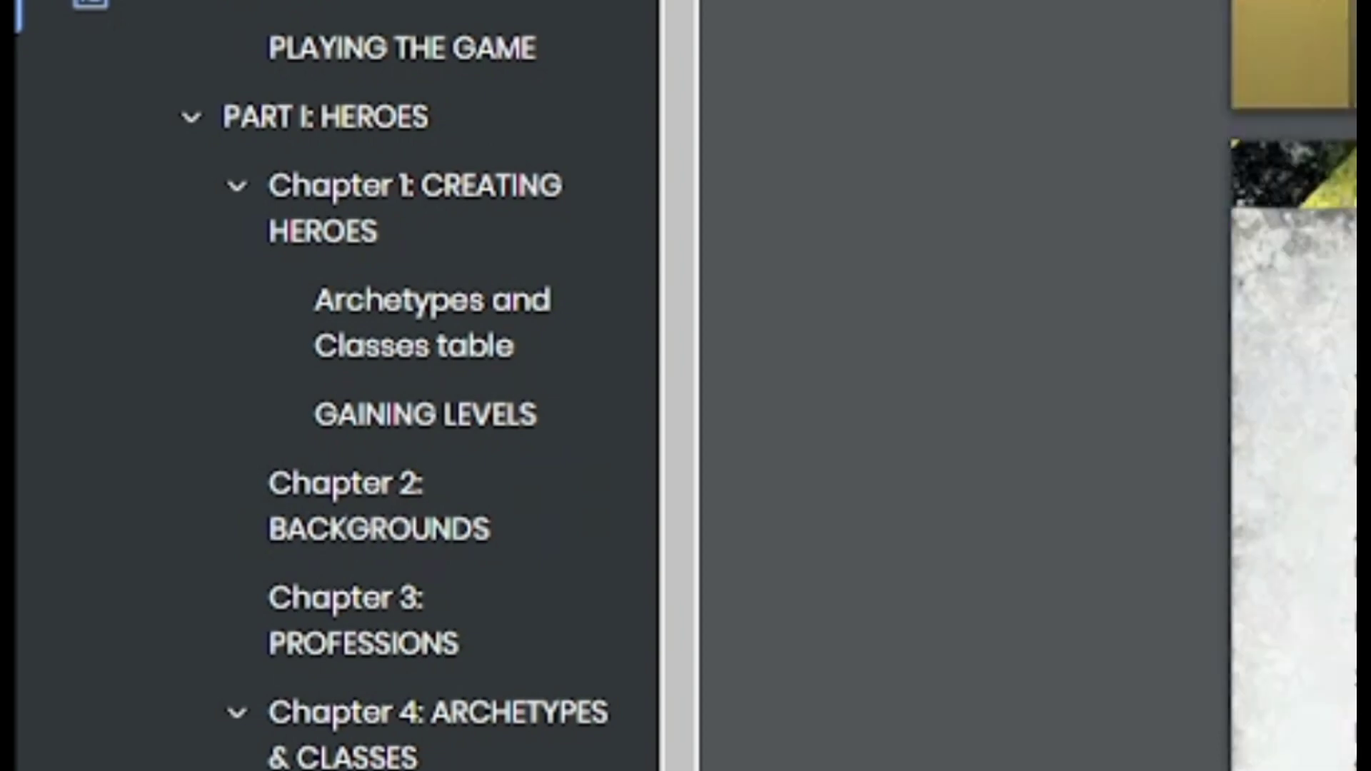
scroll(1293, 386, "down", 10)
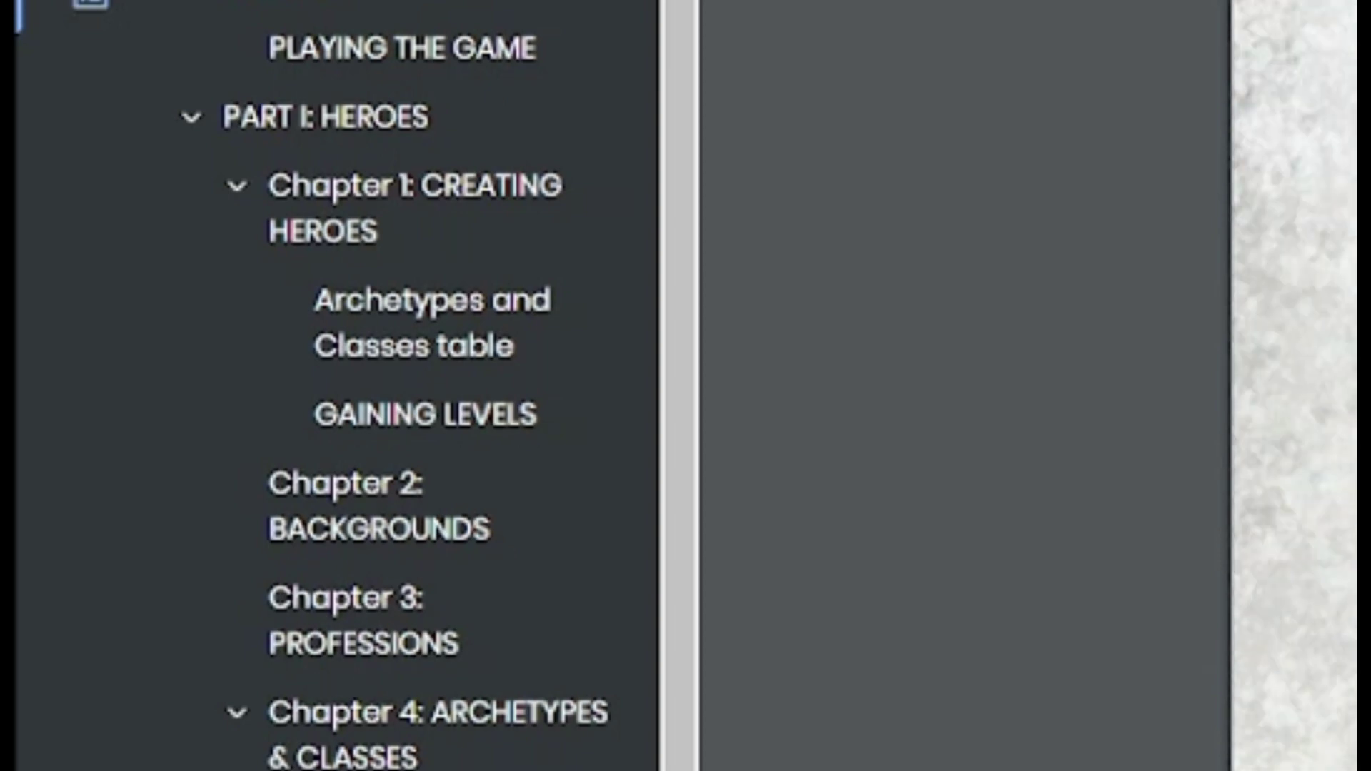
scroll(1293, 385, "down", 10)
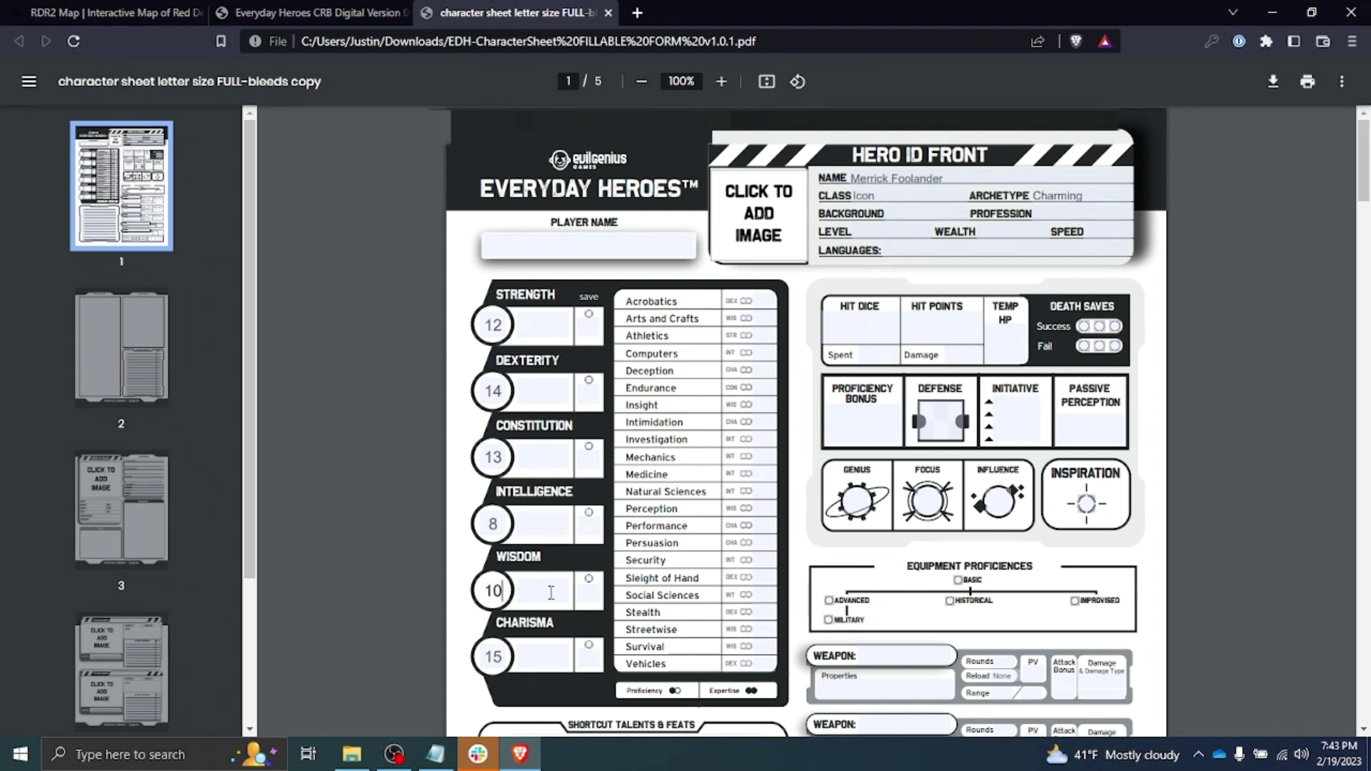
key("BackSpace")
type("1")
Step: Check the rulebook again and enter English, Swedish, Spanish as the hero's languages
left_click(303, 14)
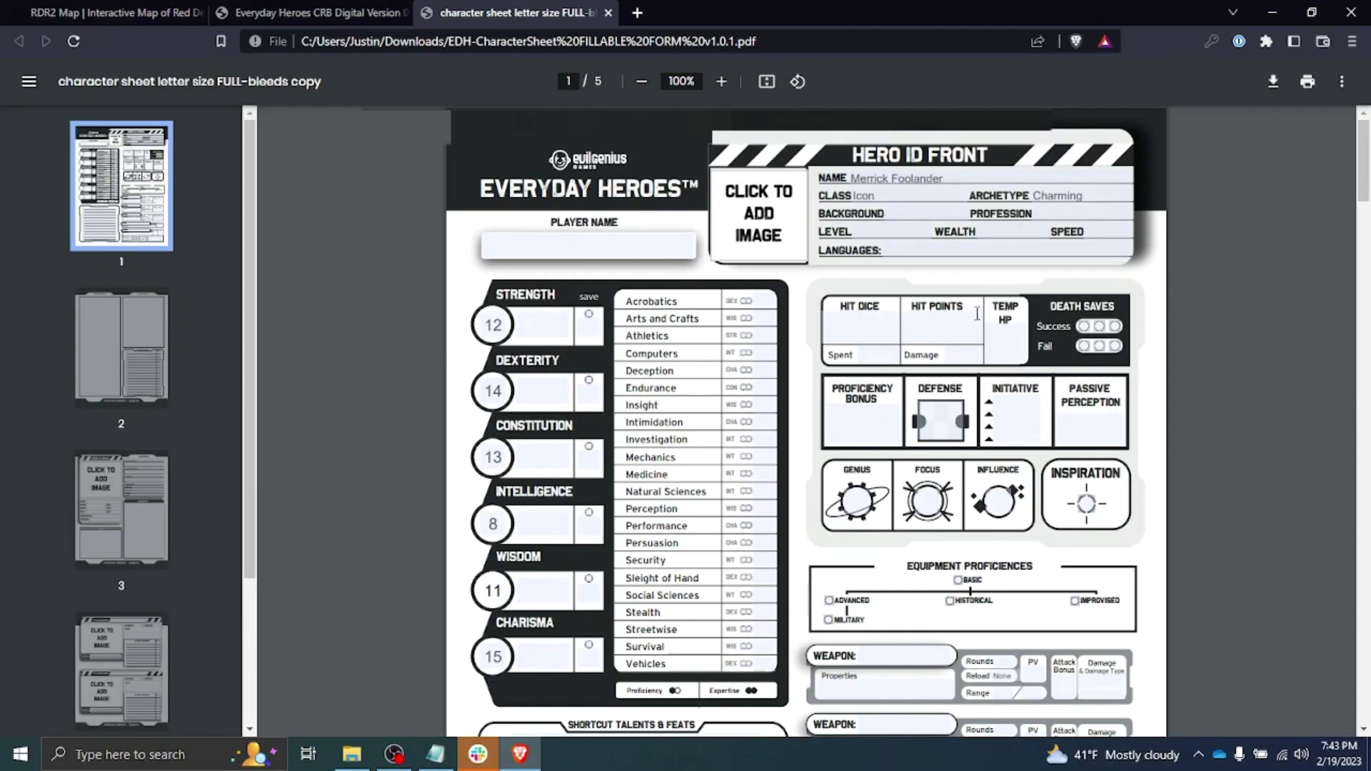
left_click(929, 249)
type("English")
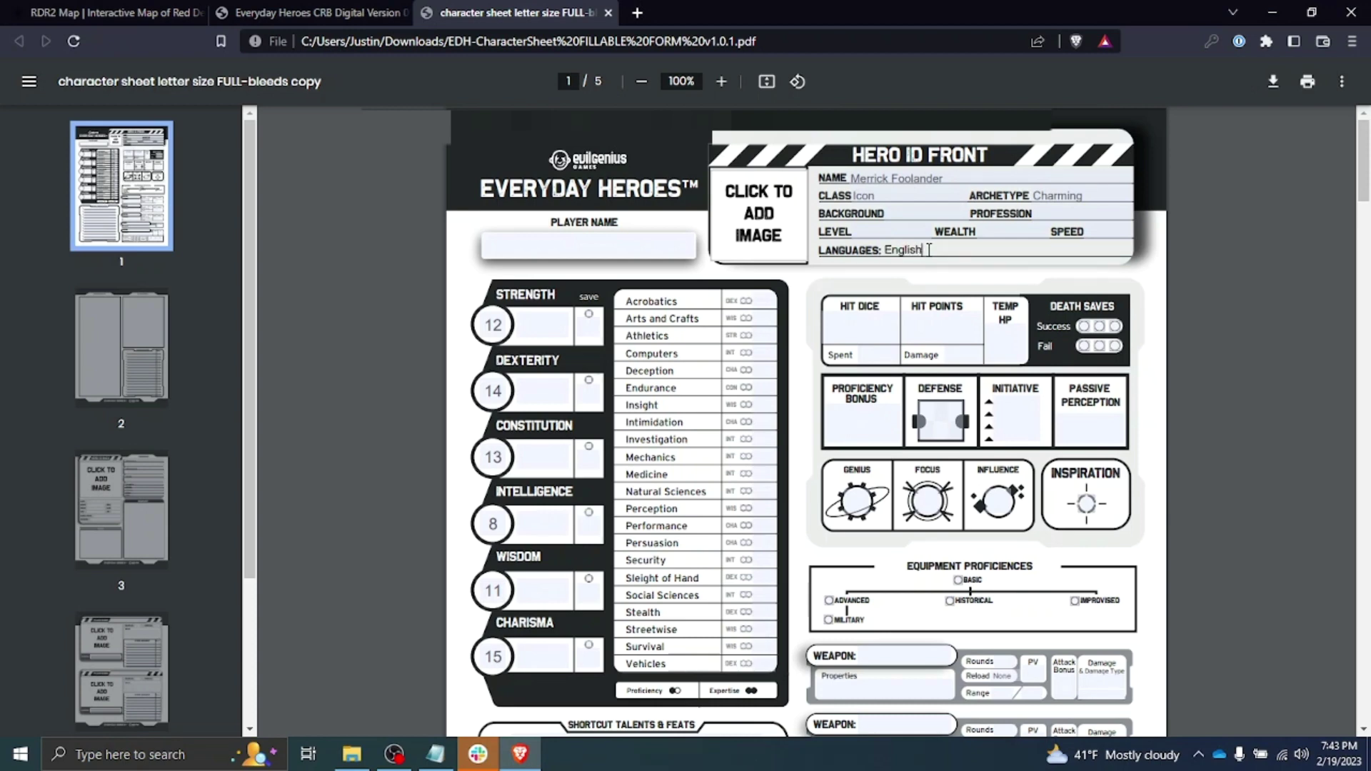
type(", Swedish")
type(", Danish")
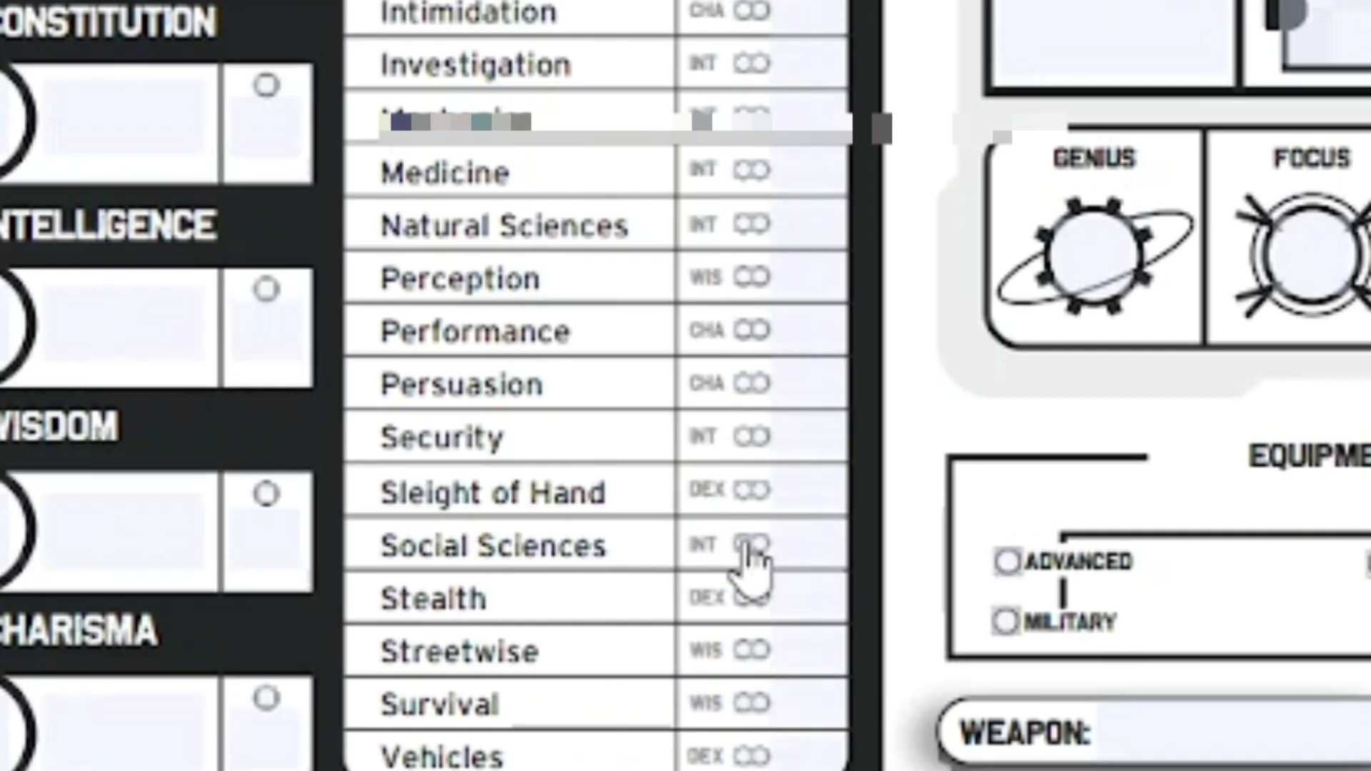
Step: Mark proficiency in Social Sciences and enter Cosmopolitan as the background
left_click(745, 545)
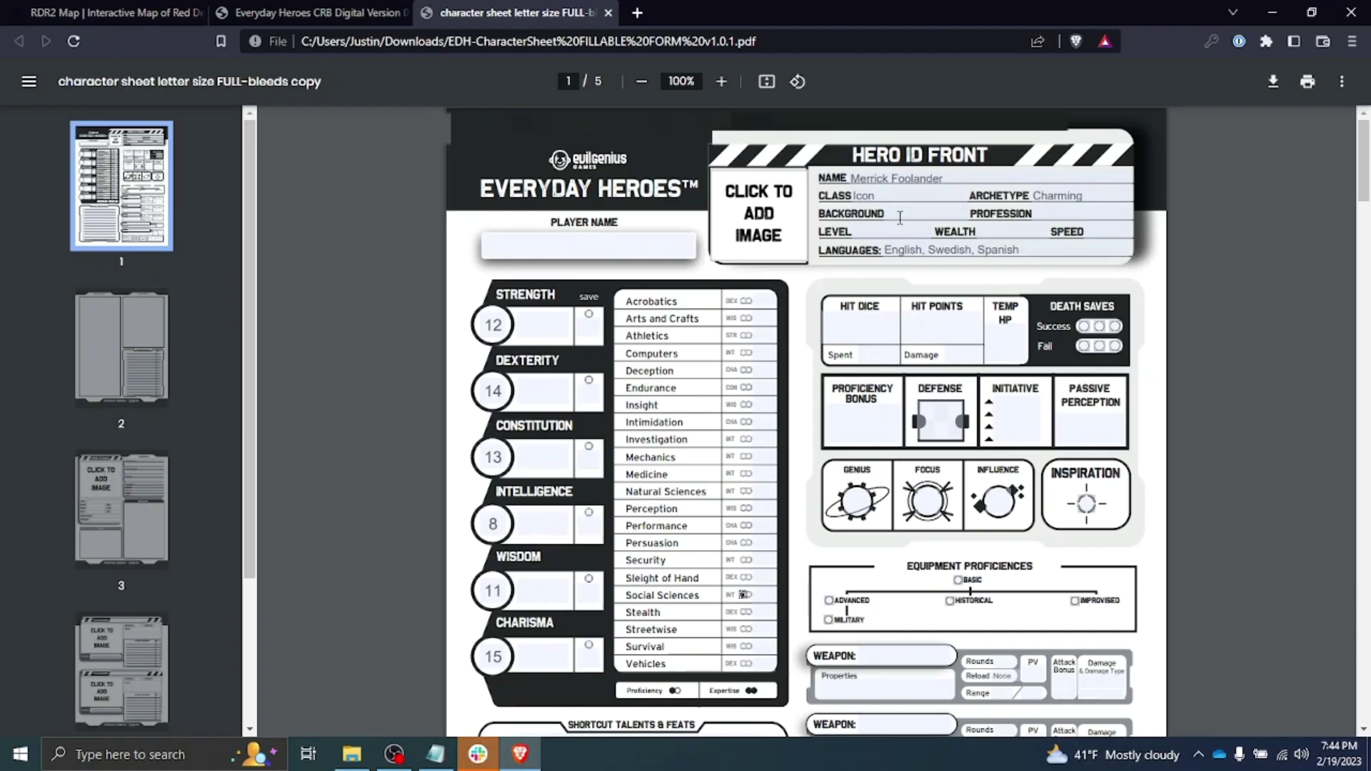
left_click(904, 218)
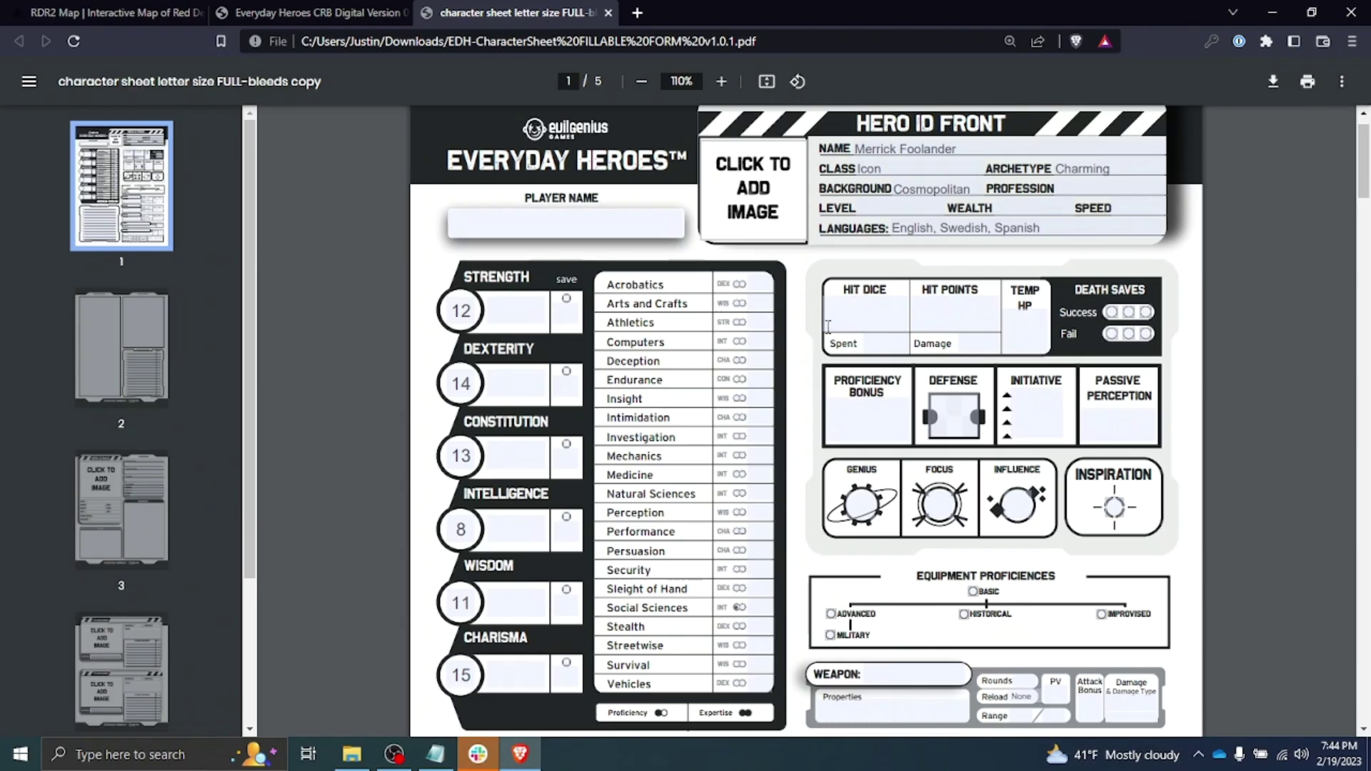
Step: Copy the Common Tongue special feature text from the rulebook's Cosmopolitan background entry
scroll(884, 377, "down", 15)
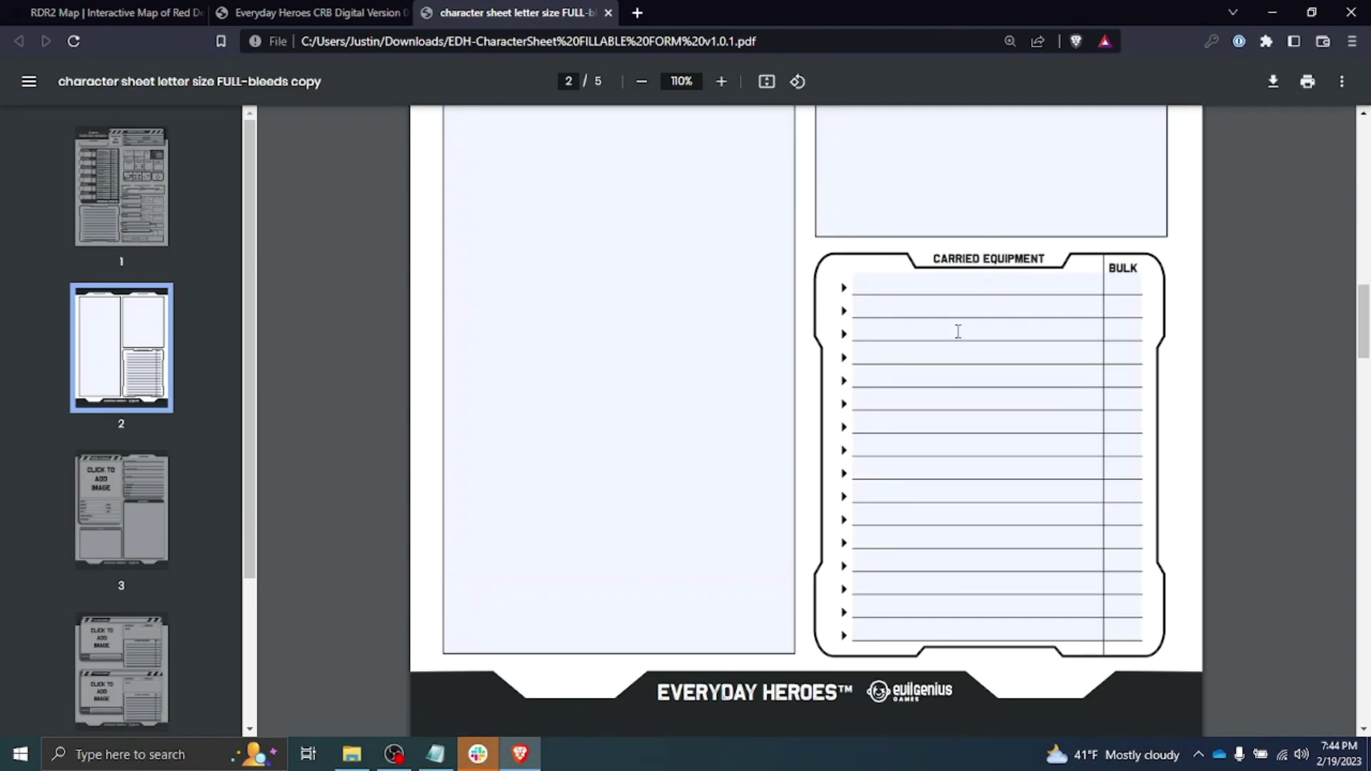
scroll(957, 368, "down", 2)
scroll(954, 370, "up", 3)
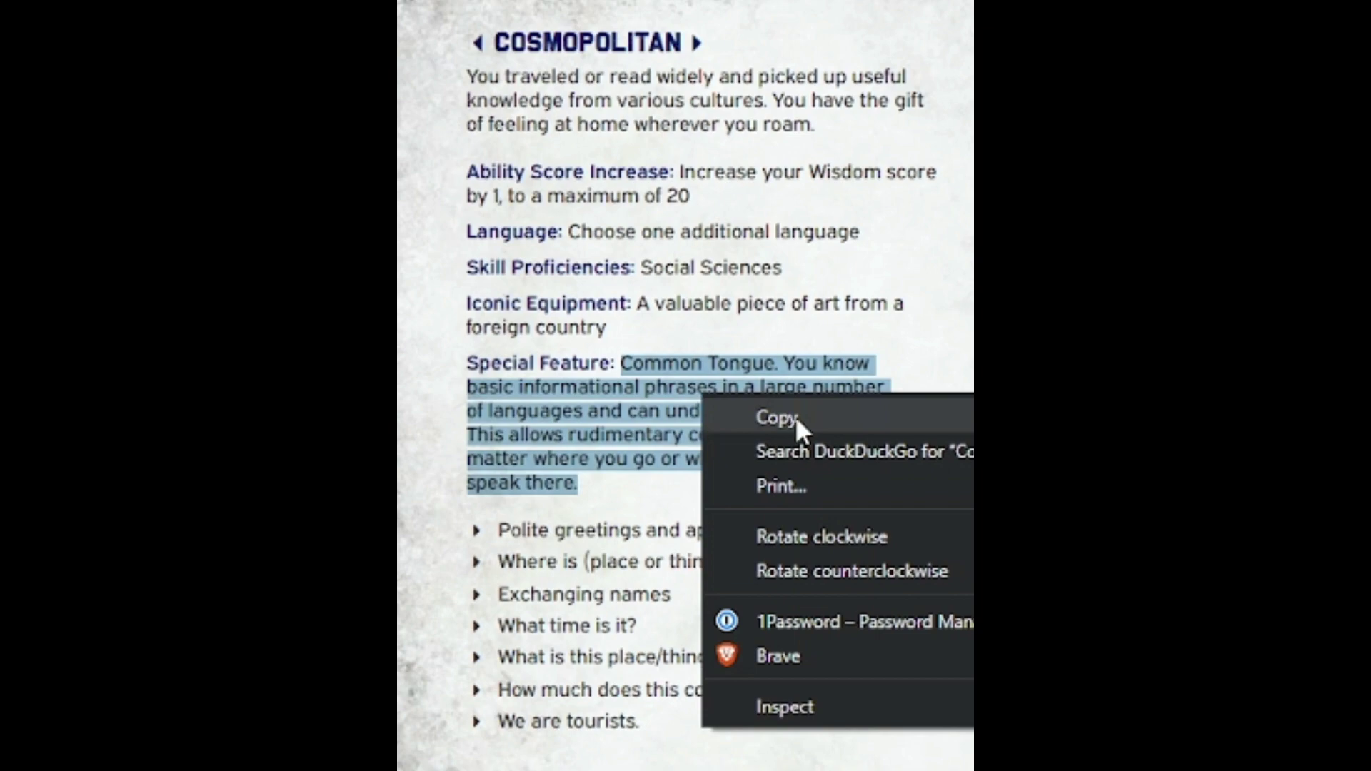
left_click(798, 418)
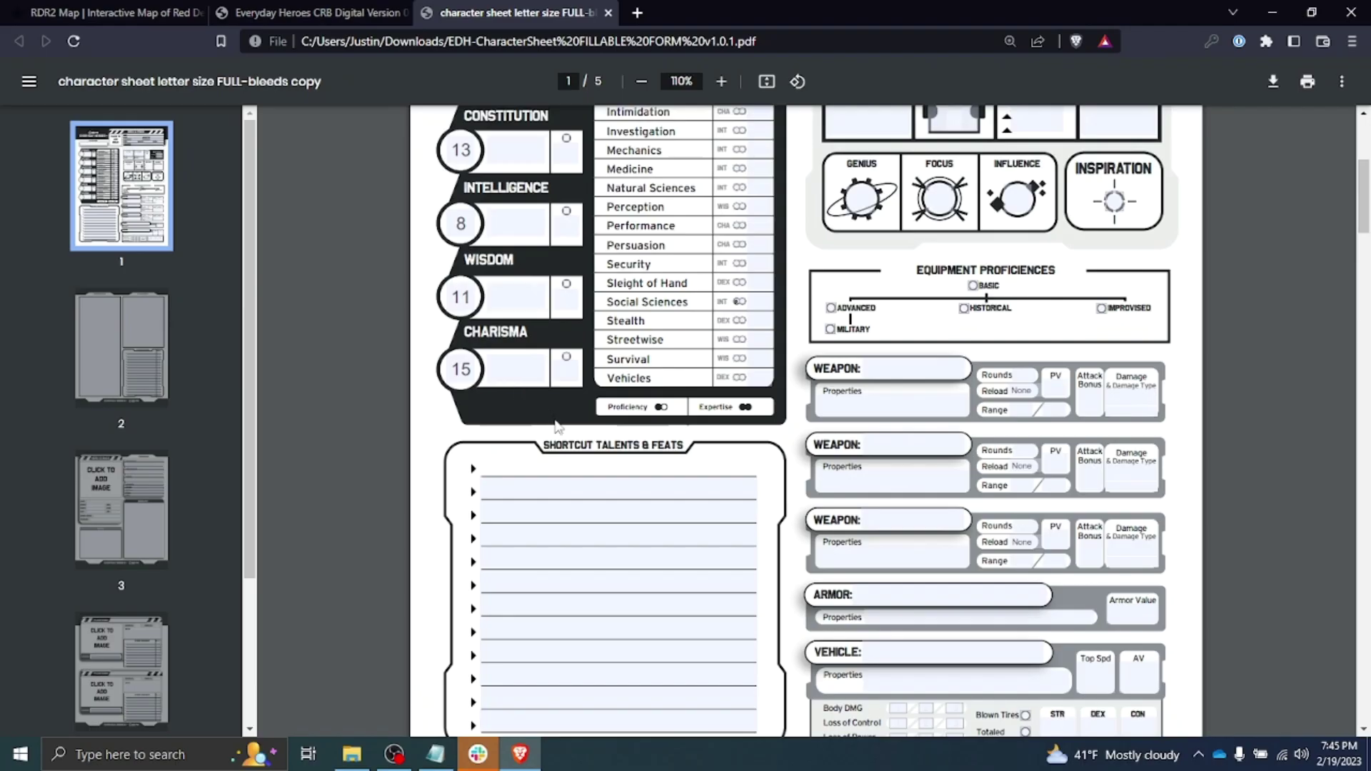
Step: Enter Common Tongue on the first line of Shortcut Talents & Feats on the character sheet
type("omman")
key("BackSpace")
key("BackSpace")
key("BackSpace")
key("BackSpace")
key("BackSpace")
type("Common Tongue")
Step: Paste the copied Common Tongue description into the Talents & Feats box on page 2 of the character sheet
scroll(548, 504, "down", 10)
scroll(549, 503, "up", 1)
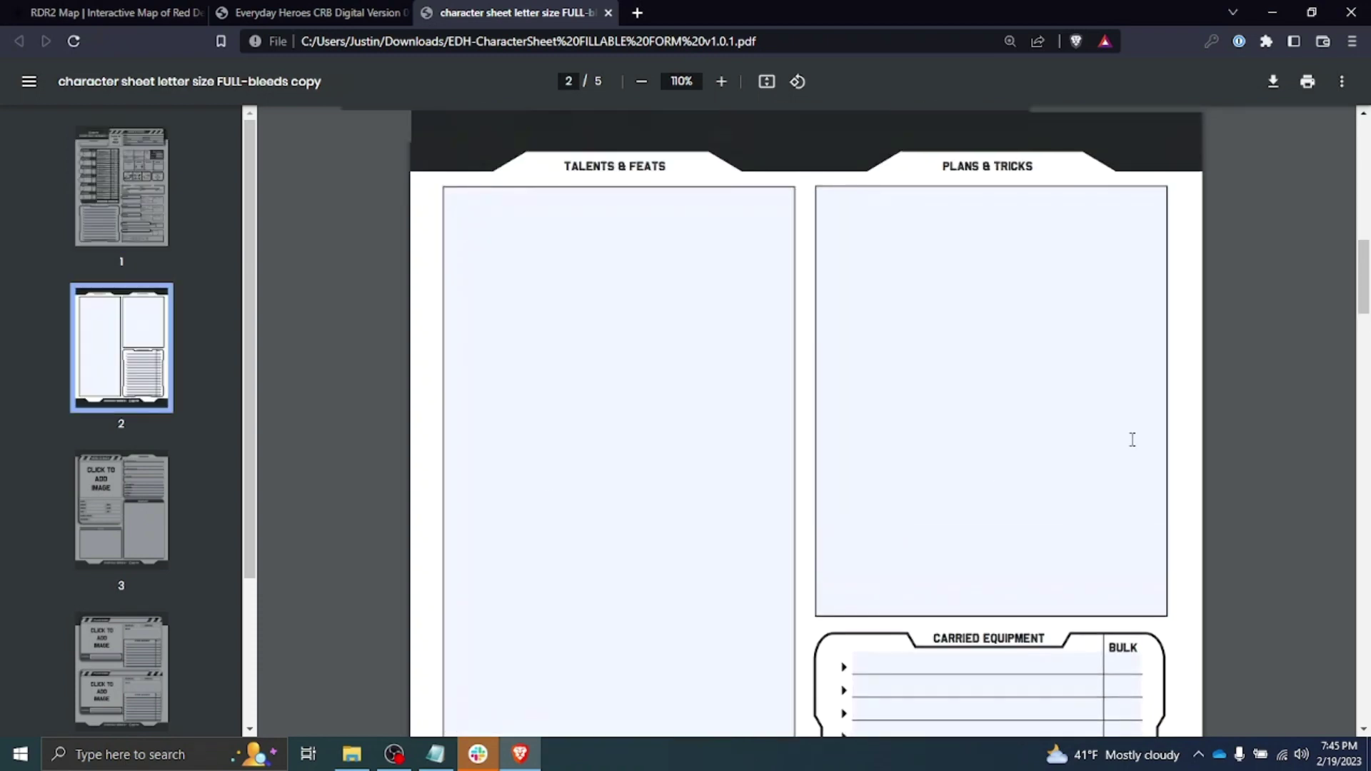
left_click_drag(1361, 295, 1361, 302)
scroll(466, 150, "up", 4)
right_click(469, 158)
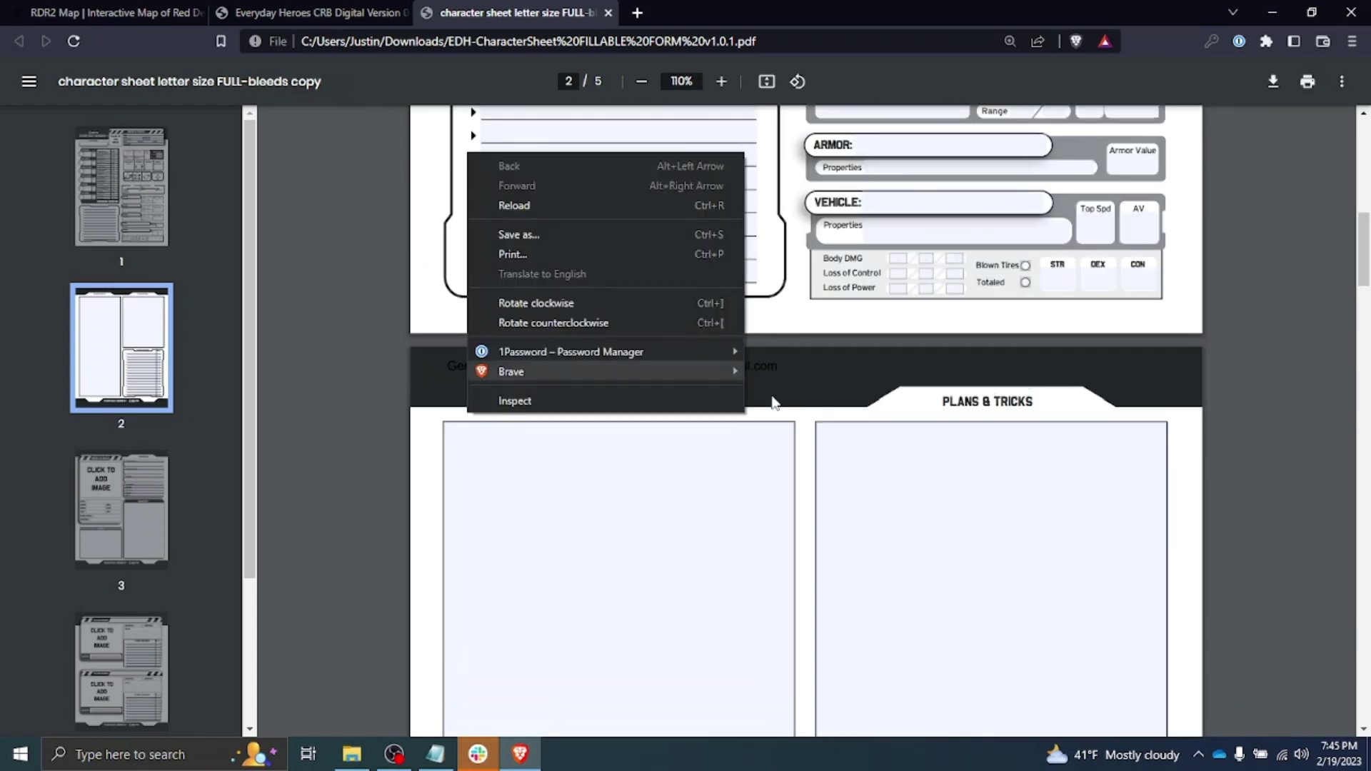
scroll(804, 433, "down", 5)
right_click(457, 166)
left_click(509, 292)
scroll(567, 214, "up", 1)
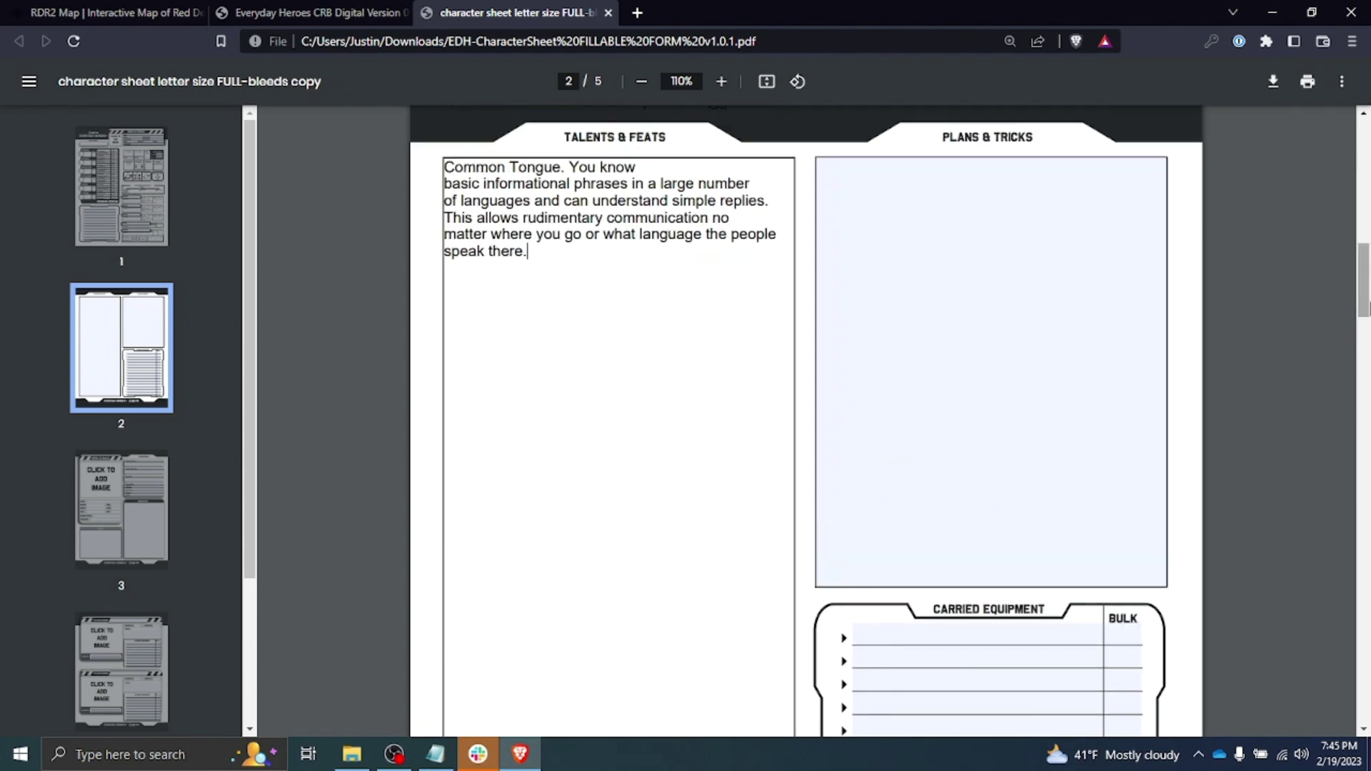
scroll(1340, 218, "up", 9)
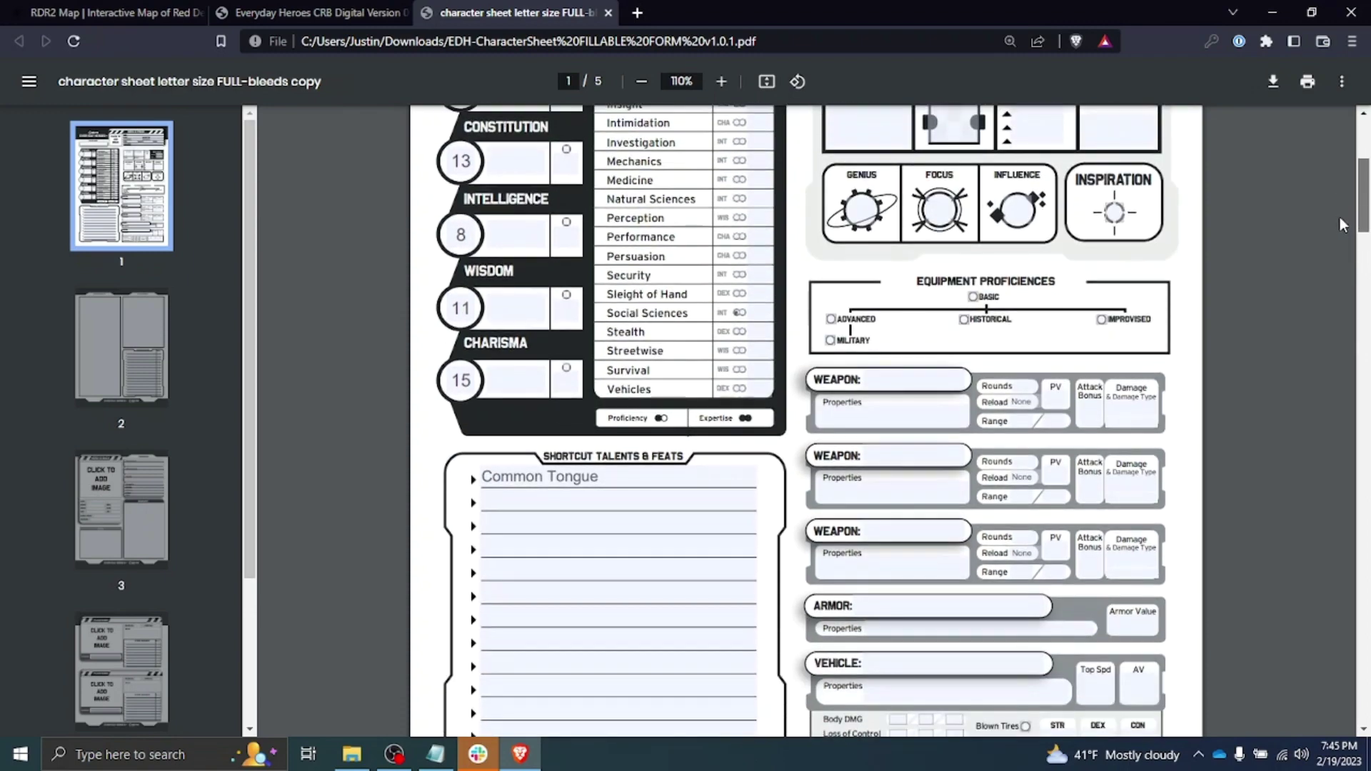
Step: Look up Chapter 3: Professions in the core rulebook
scroll(1339, 217, "up", 3)
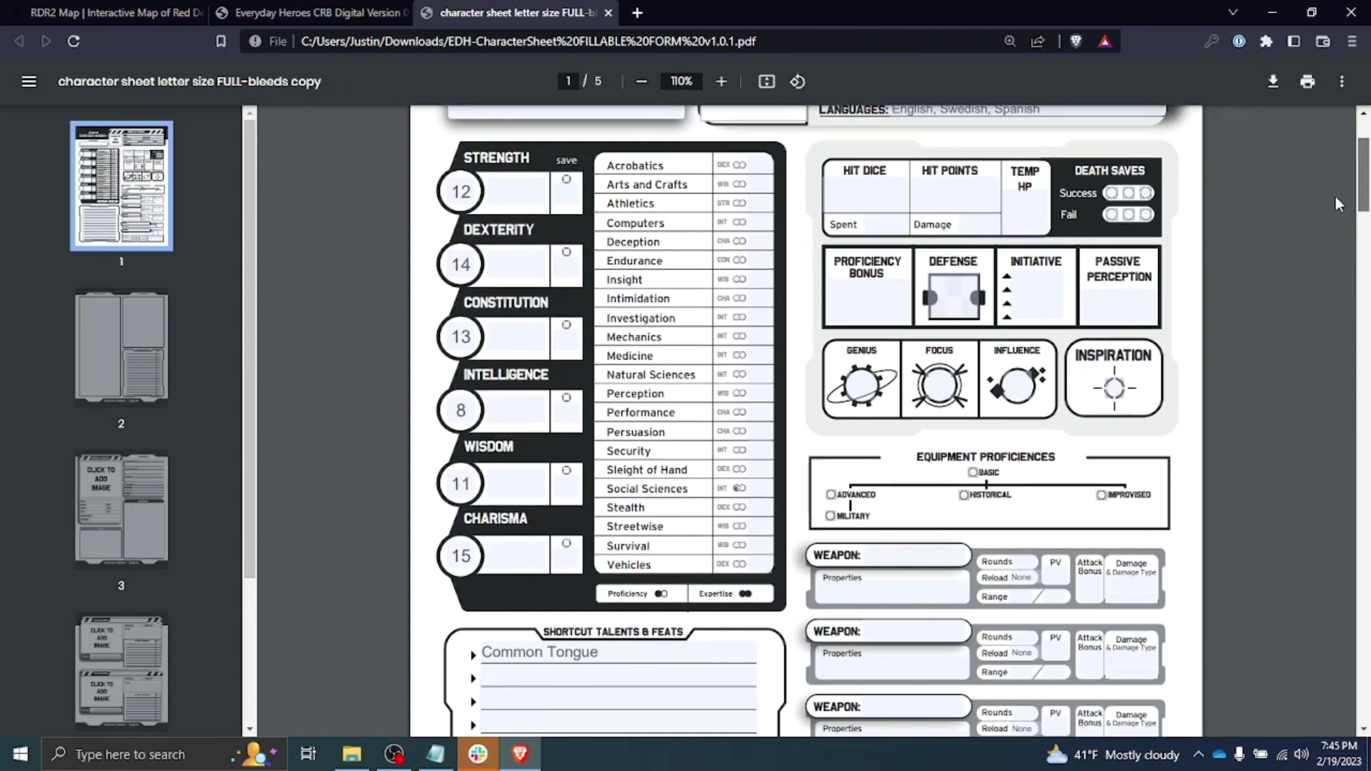
scroll(1332, 188, "up", 2)
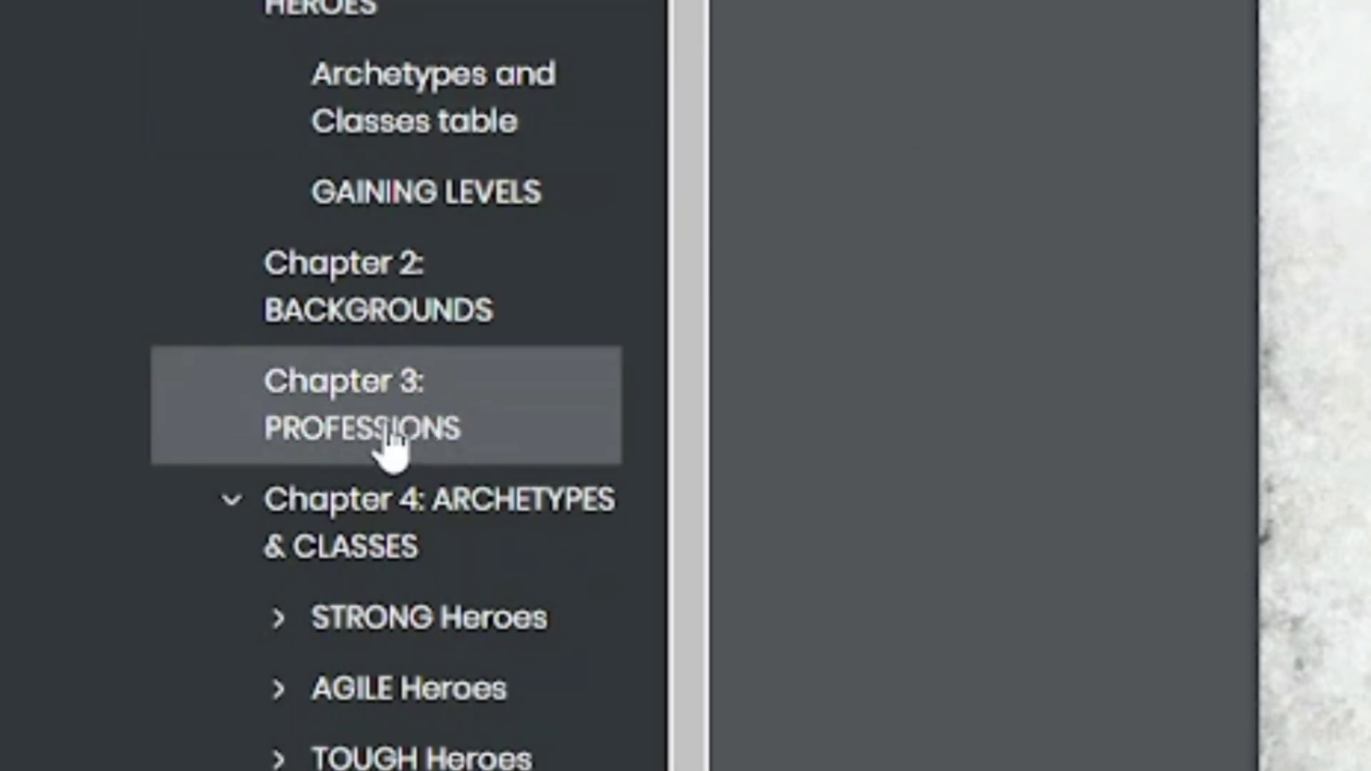
left_click_drag(373, 437, 361, 437)
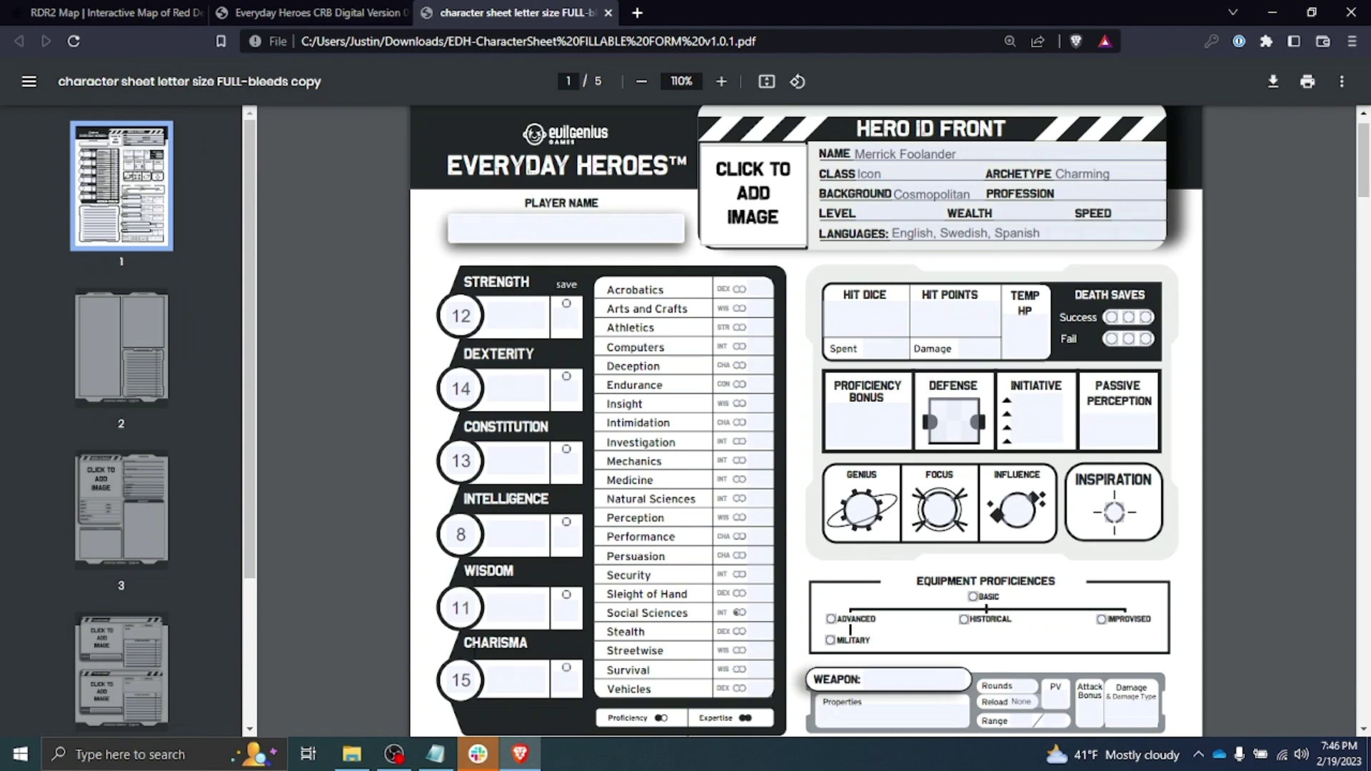
Step: Set the Charisma score to 16 and the Constitution score to 14
left_click(495, 689)
key("BackSpace")
type("6")
left_click(484, 468)
key("BackSpace")
type("4")
Step: Mark proficiency in Persuasion and Endurance, and fill in Wealth 4 and Level 1
left_click(736, 556)
left_click(737, 390)
left_click(1025, 213)
left_click(870, 214)
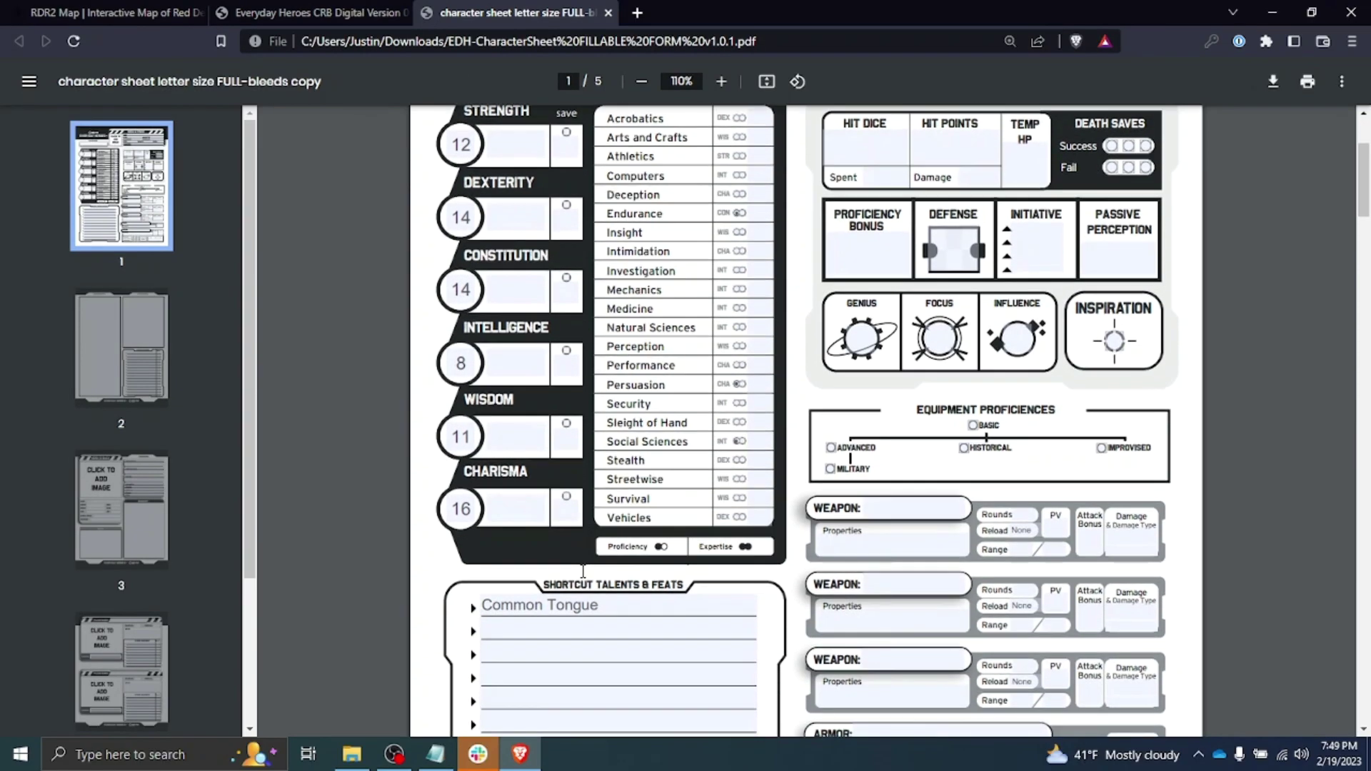
Step: Paste "Pulling Strings." onto the second line of Shortcut Talents & Feats
scroll(564, 576, "up", 1)
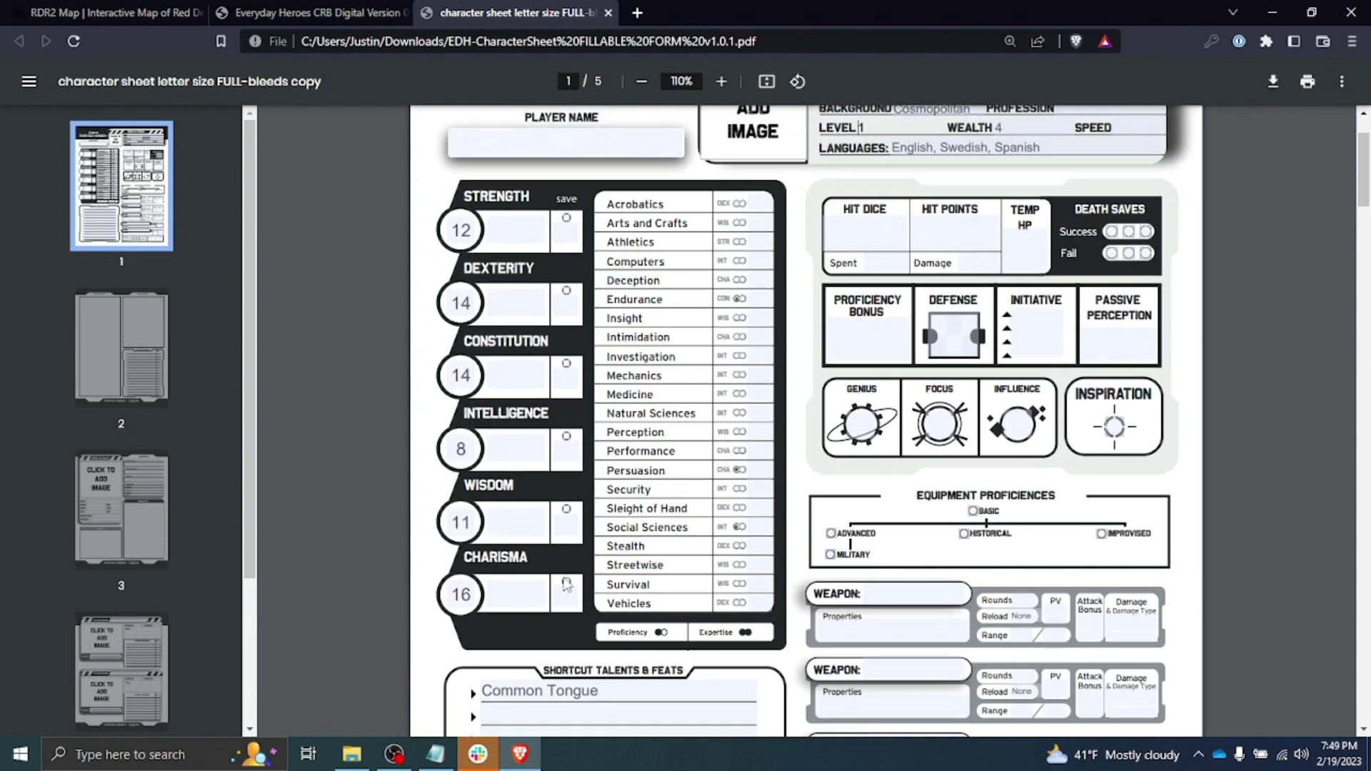
right_click(510, 715)
left_click(551, 563)
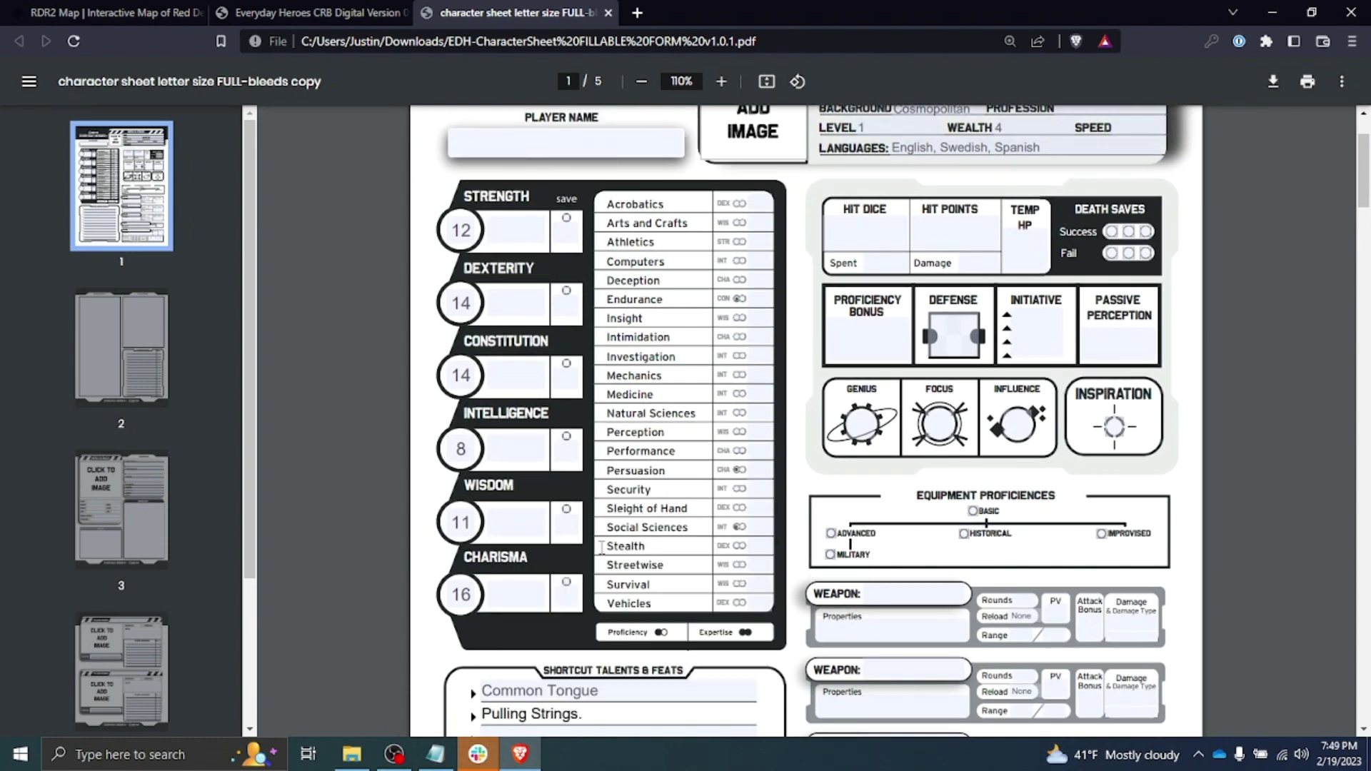
scroll(602, 549, "down", 1)
scroll(602, 549, "up", 1)
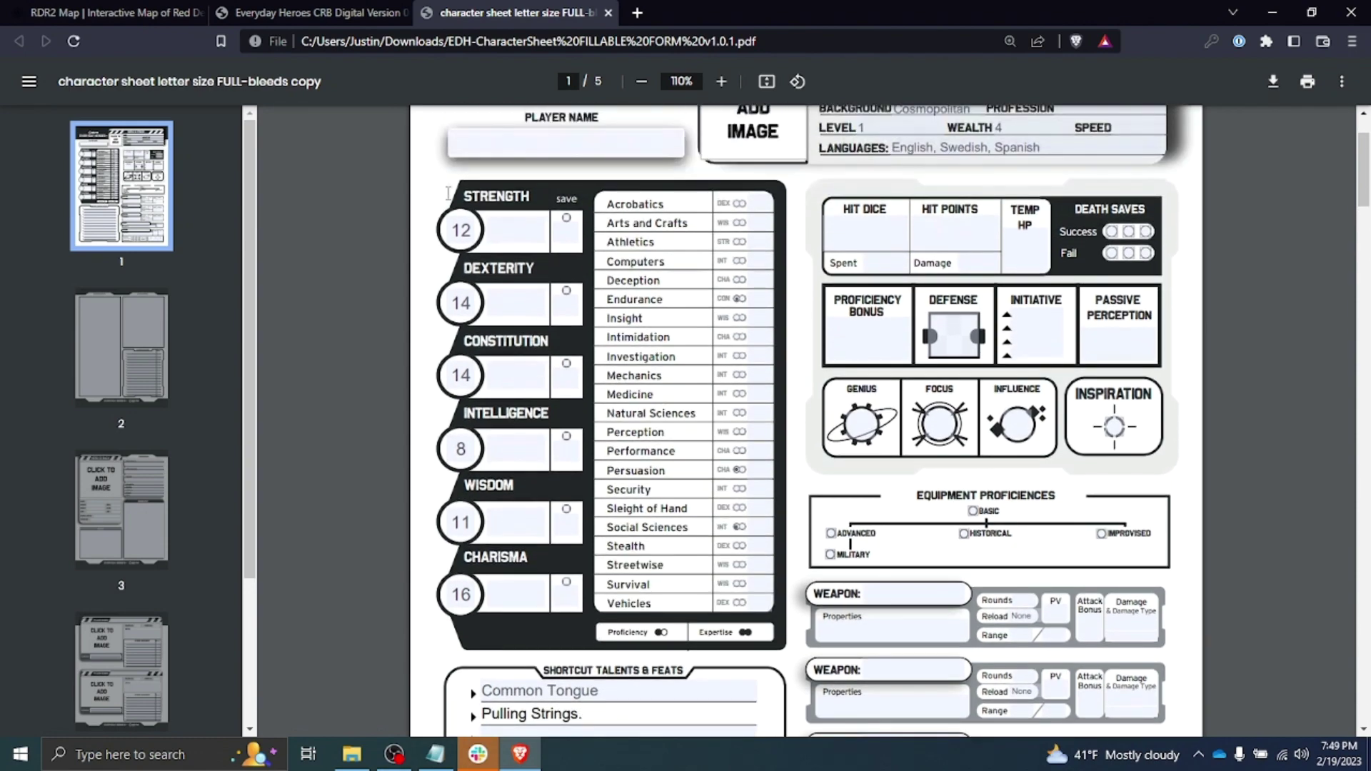
Step: Consult the core rulebook and enter a proficiency bonus of +2 on the character sheet
left_click(307, 12)
left_click_drag(673, 408, 711, 448)
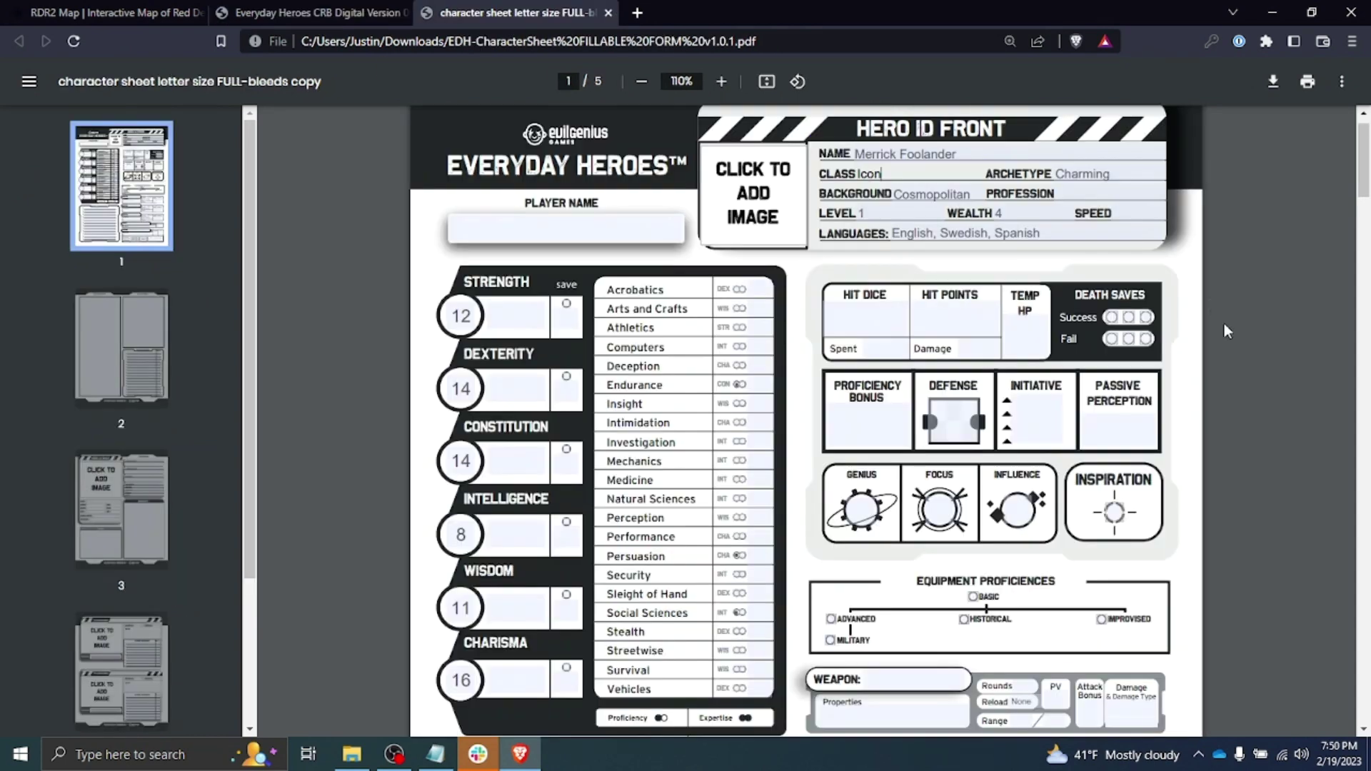
key("ctrl+Tab")
left_click(322, 12)
left_click(855, 424)
type("+2")
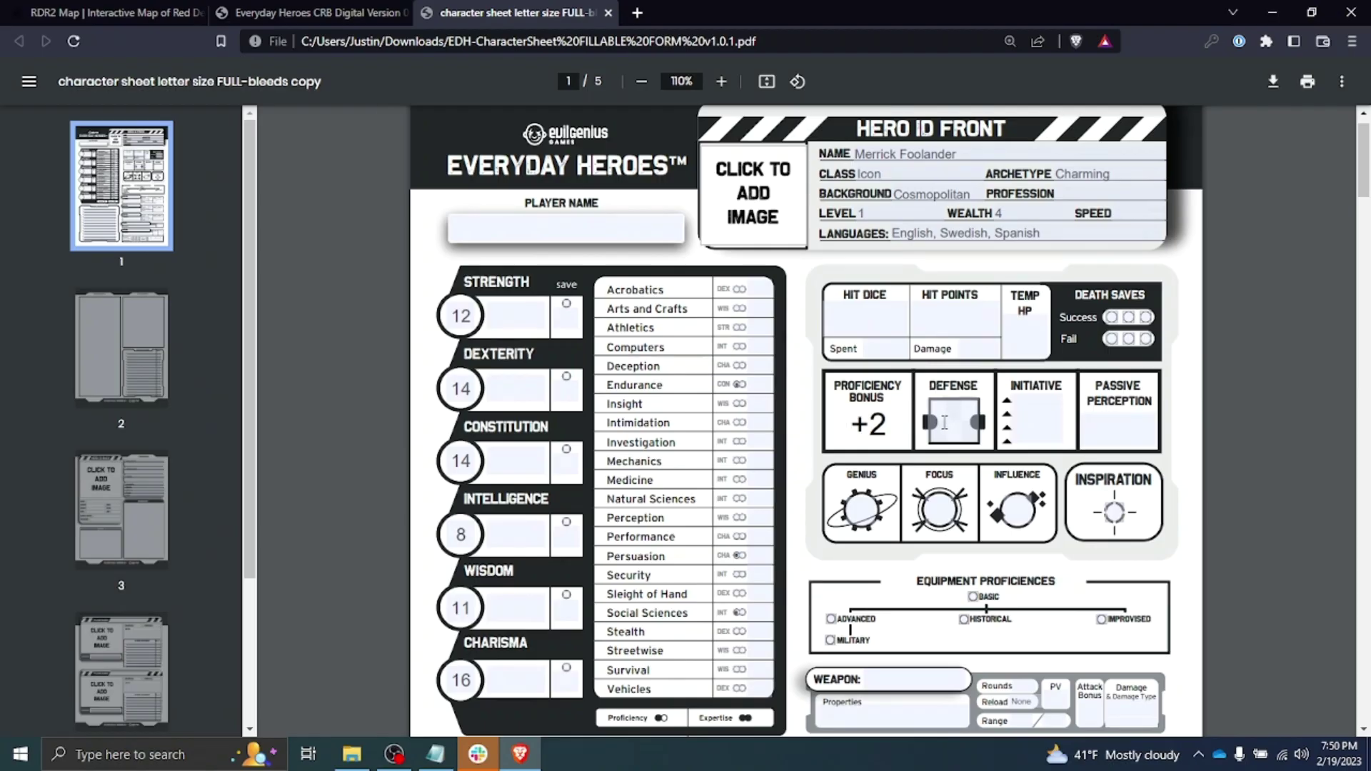
Step: Enter +1 for Defense and +2 for Initiative
left_click(944, 422)
type("+1")
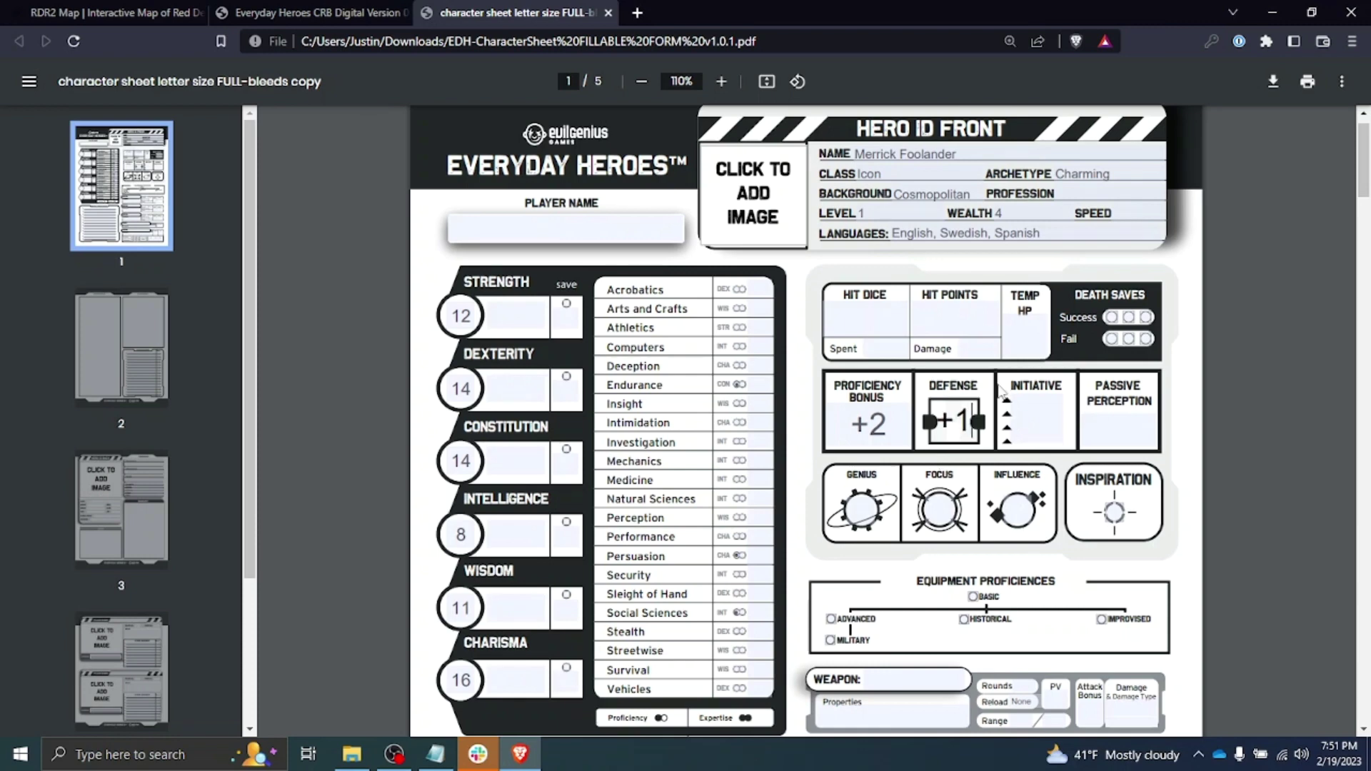
left_click(1047, 424)
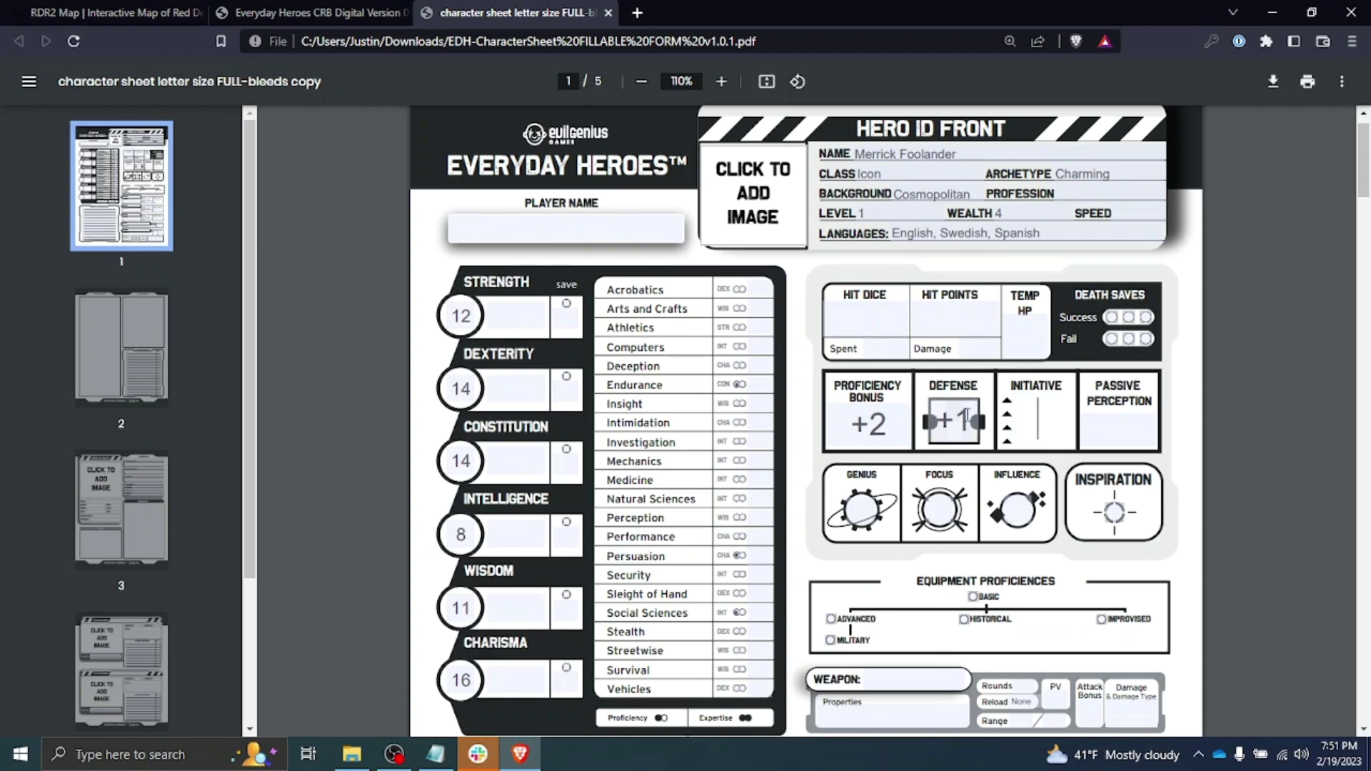
type("+2")
Step: Enter the ability modifiers: Strength +1, Dexterity +2, Constitution +2, Intelligence -1, Wisdom 0 and Charisma +3
left_click(483, 323)
type("+1")
key("Tab")
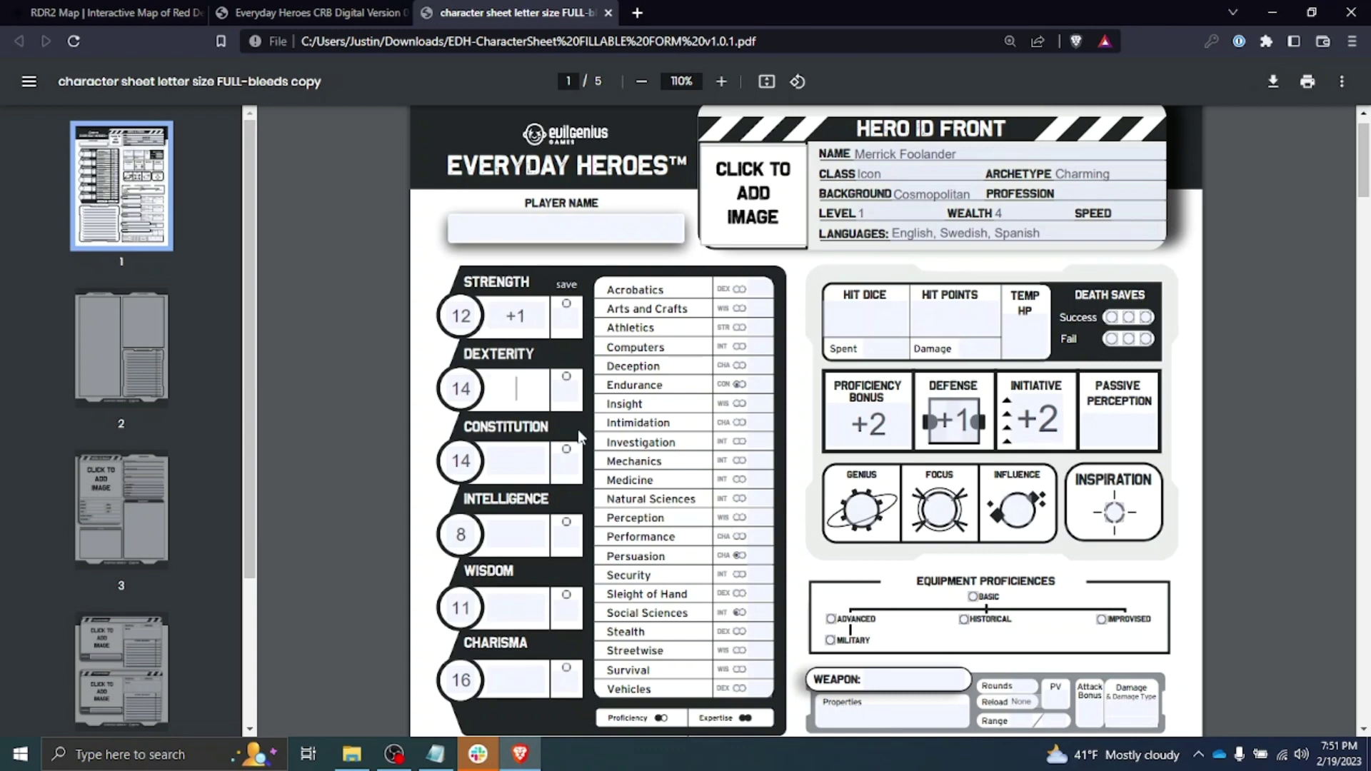
type("+2")
left_click(513, 470)
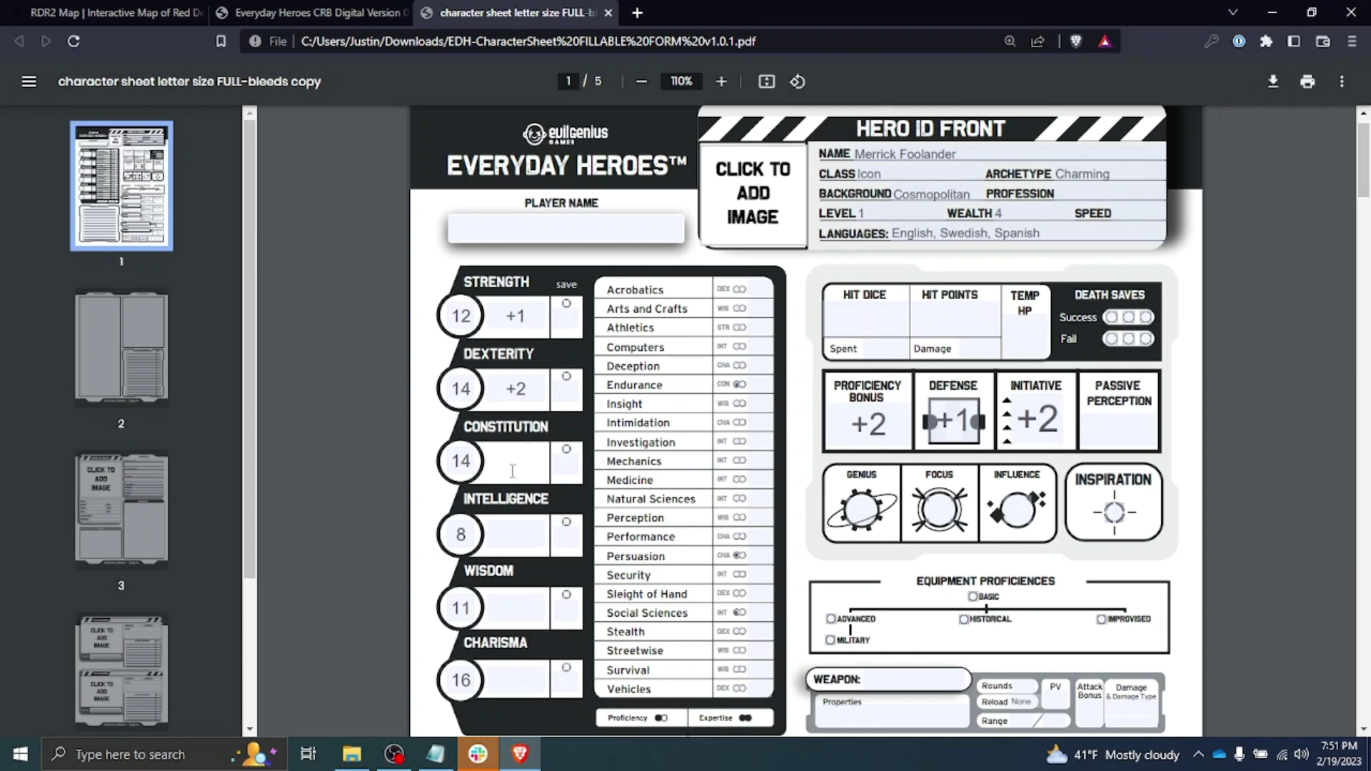
type("+2")
left_click(509, 537)
type("-1")
left_click(512, 609)
type("0")
left_click(516, 677)
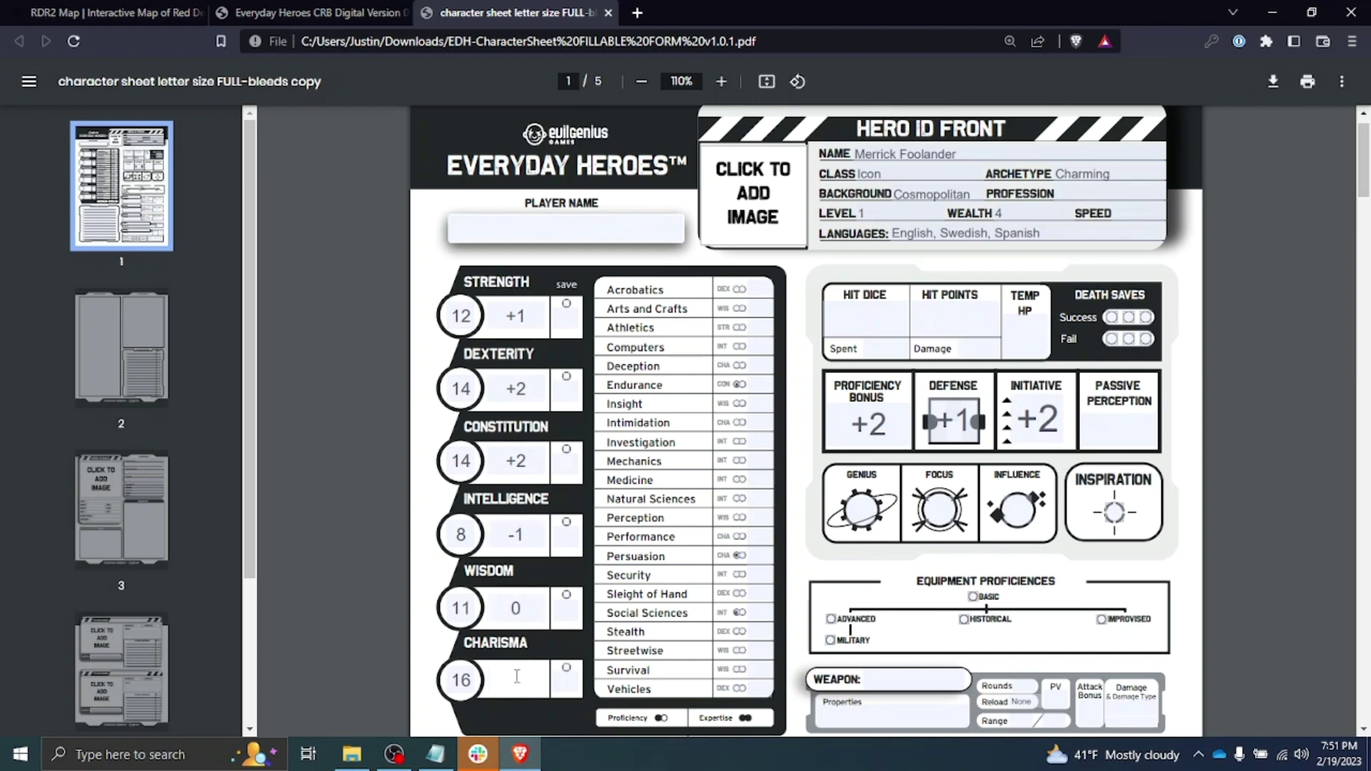
type("+3")
Step: Enter 2 D6 for Influence, and mark saving throw proficiency in Dexterity and Charisma after consulting the rulebook
left_click(1018, 506)
type("2 D6")
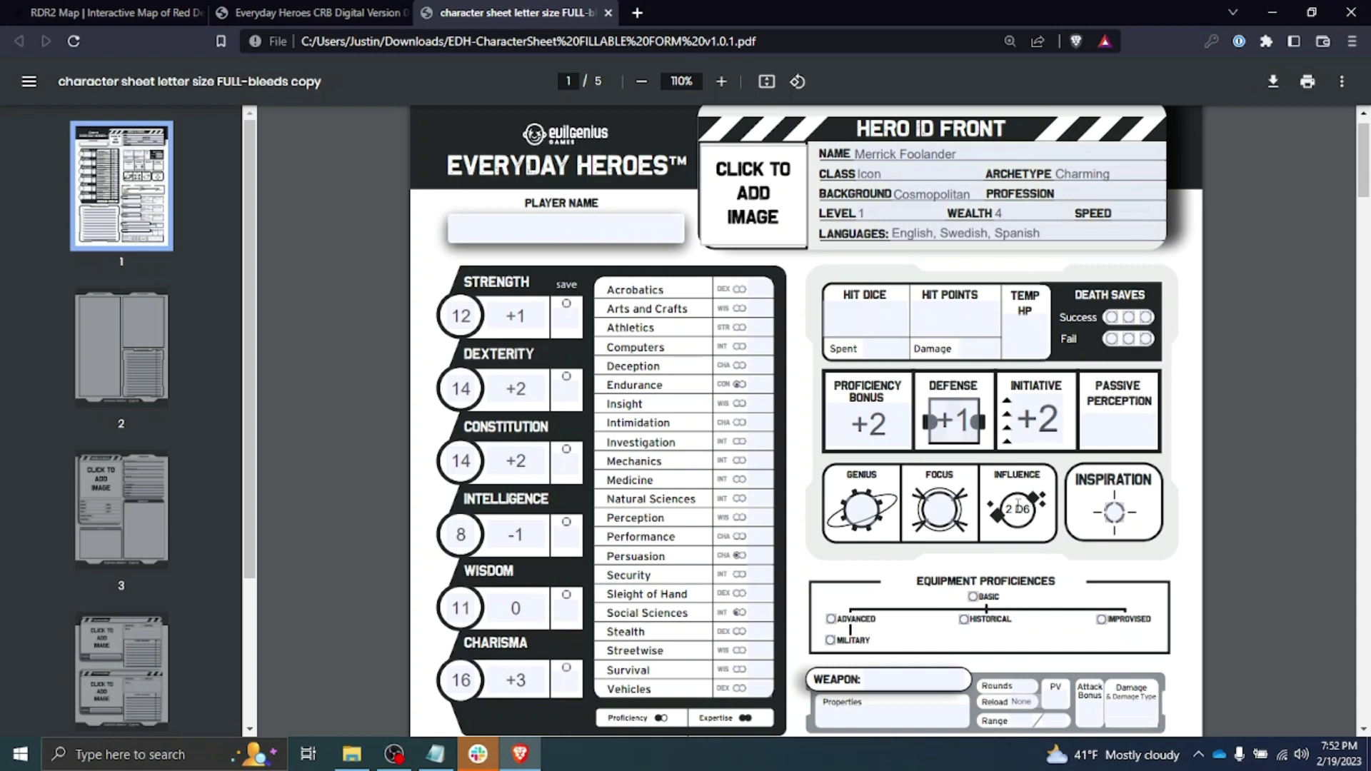
left_click(339, 21)
left_click(404, 646)
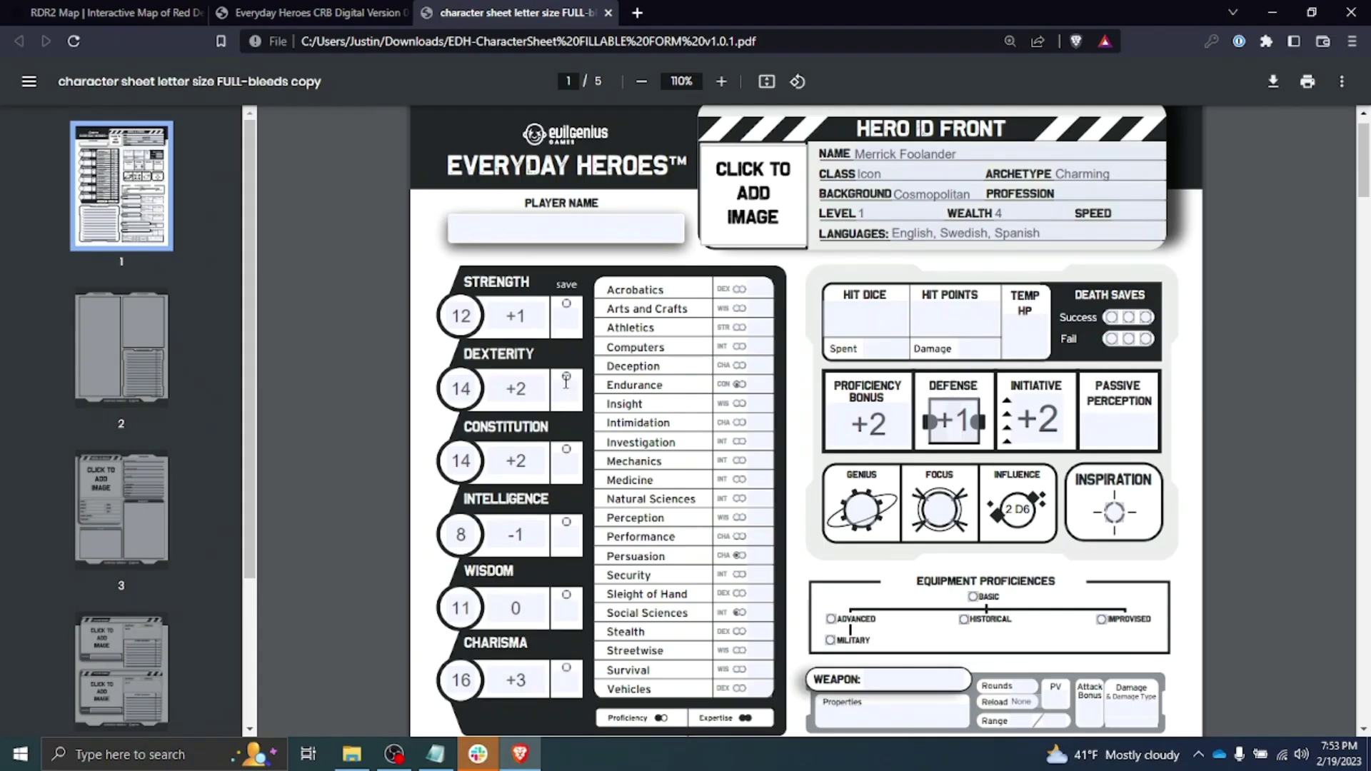
left_click(566, 376)
left_click(567, 669)
Step: Enter saves of Strength +1, Dexterity +4, Constitution +2, Intelligence -1, Wisdom 0 and Charisma +5, and set Passive Perception to 0
key("Tab")
type("+1")
type("+")
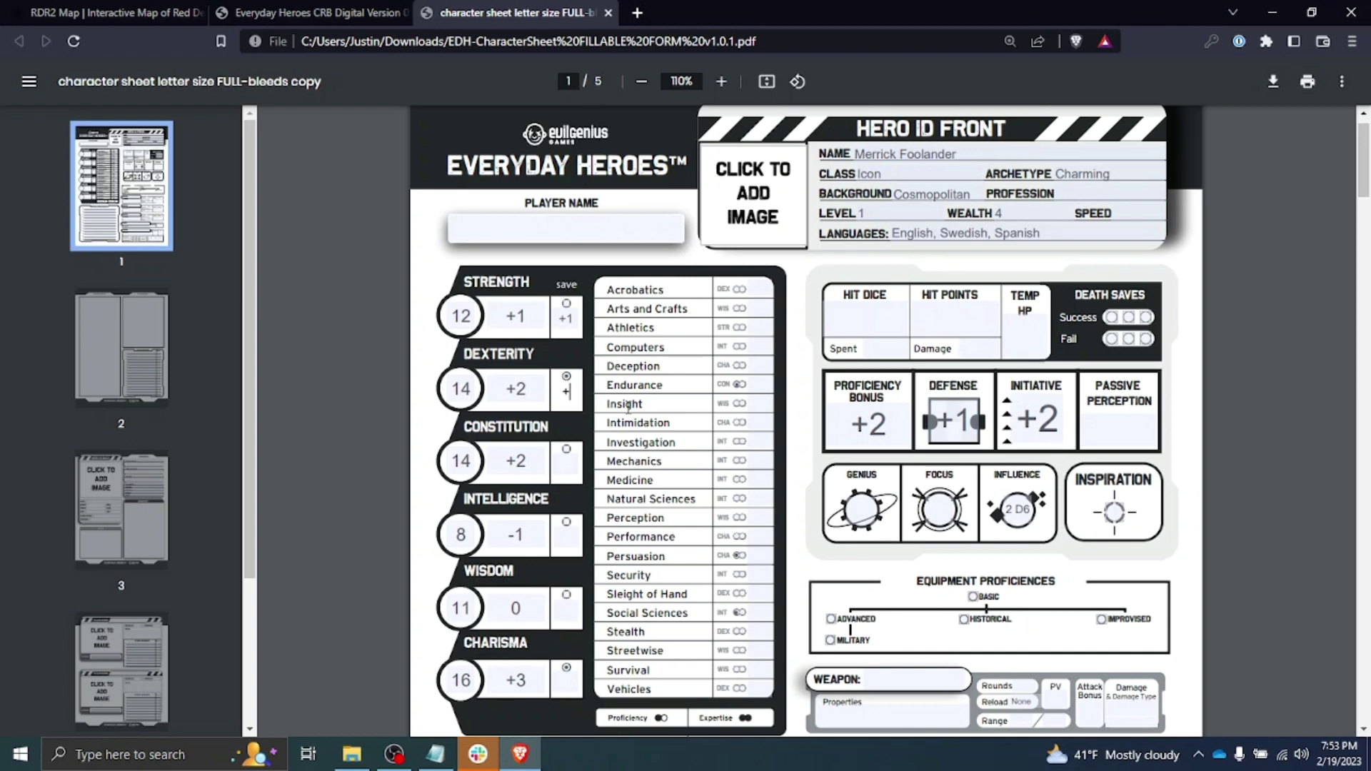
type("4")
left_click(570, 468)
type("+2")
left_click(579, 542)
type("-1")
left_click(552, 609)
type("0")
left_click(572, 687)
type("+5")
left_click(1138, 424)
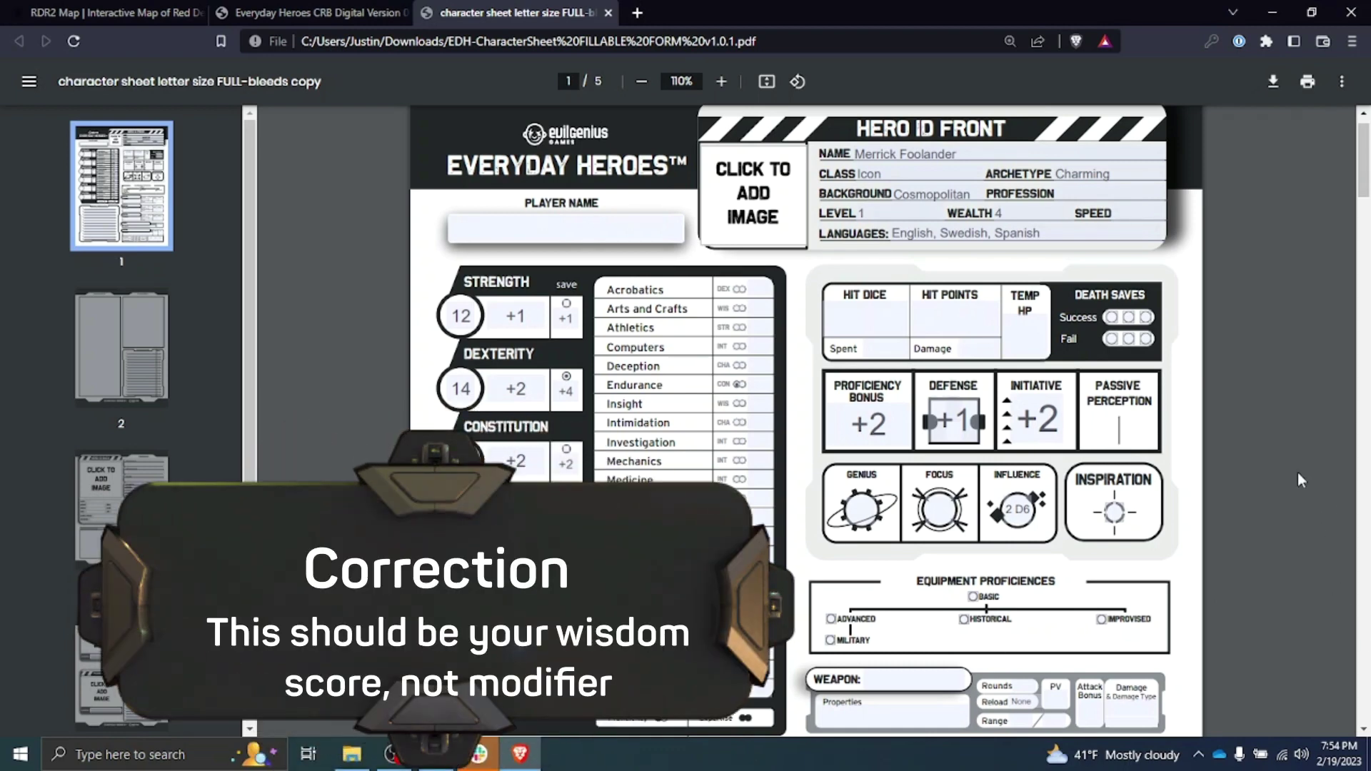
type("0")
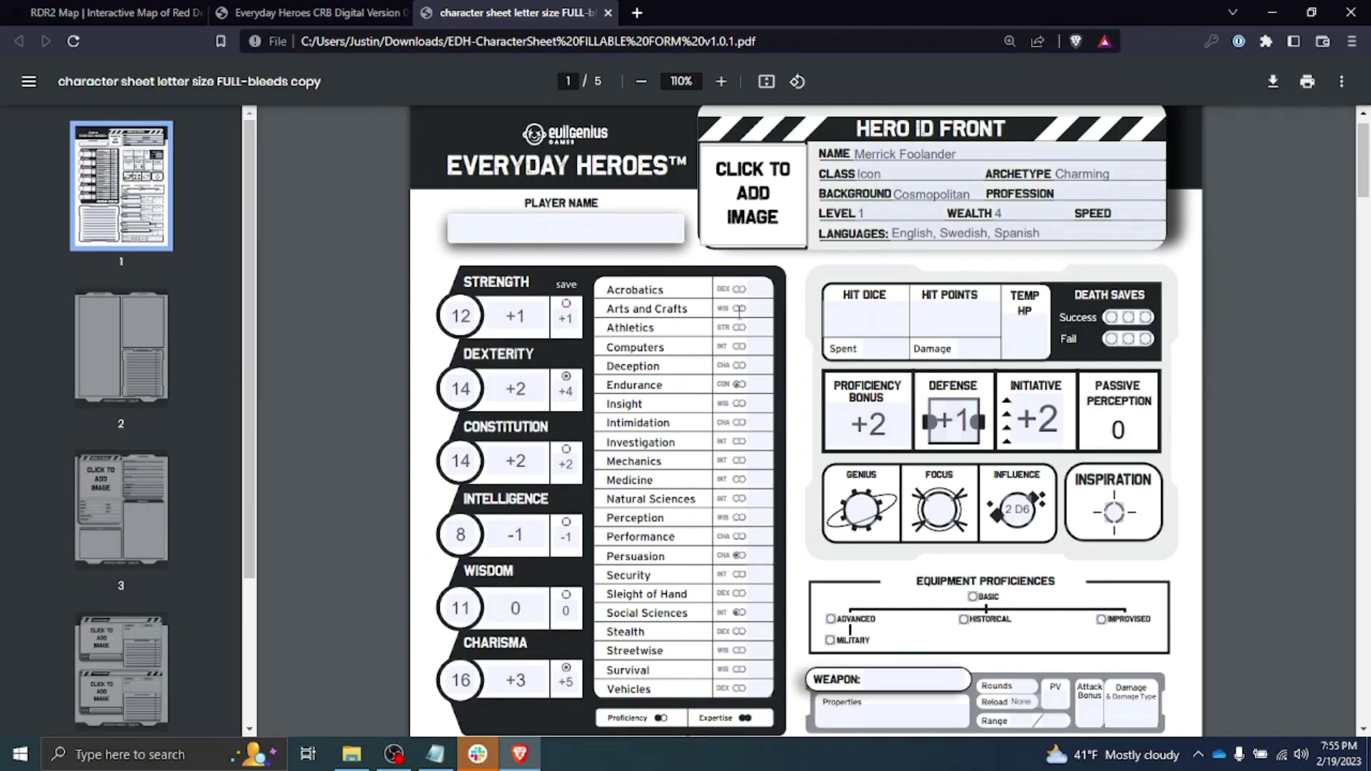
Step: Mark proficiency in Arts and Crafts, Intimidation and Performance, and expertise in Persuasion, checking the rulebook for the skill choices
left_click(739, 309)
left_click(739, 424)
left_click(315, 13)
left_click(475, 18)
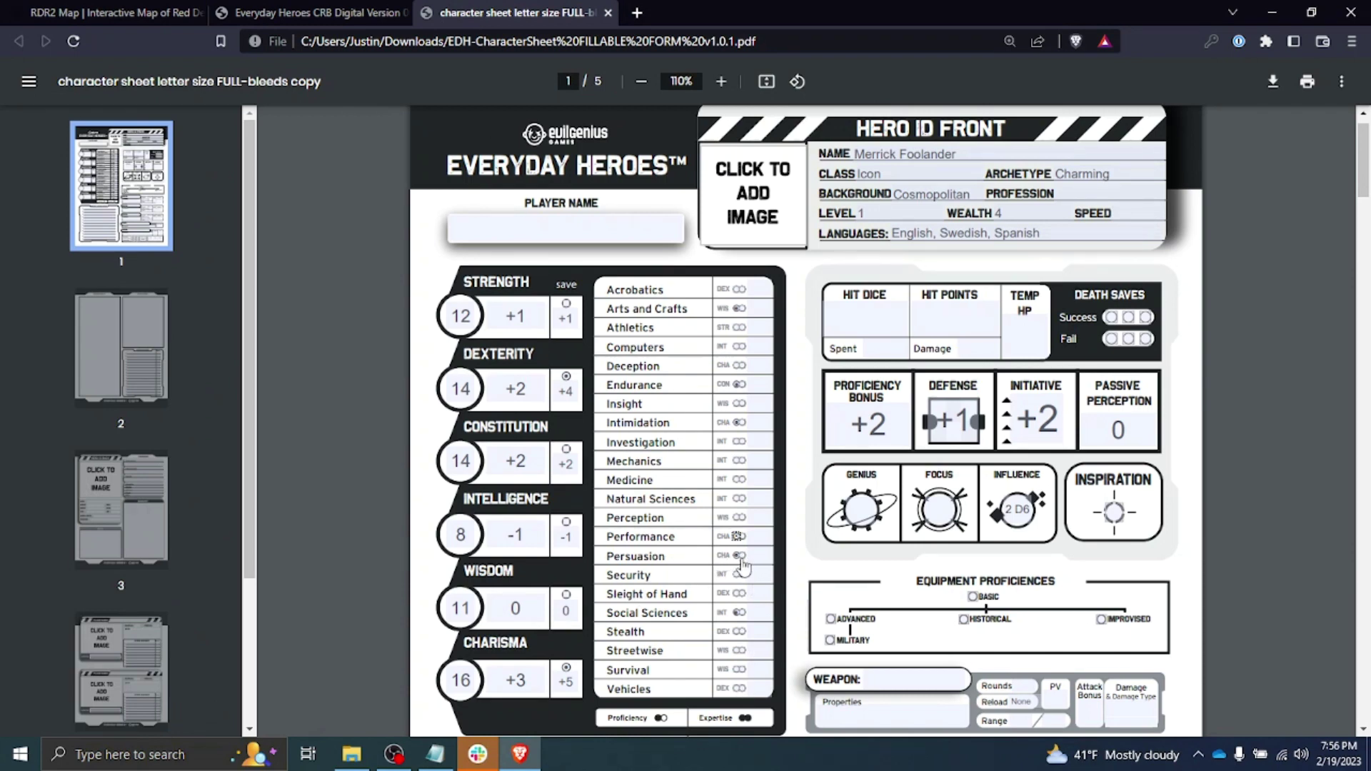
left_click(738, 555)
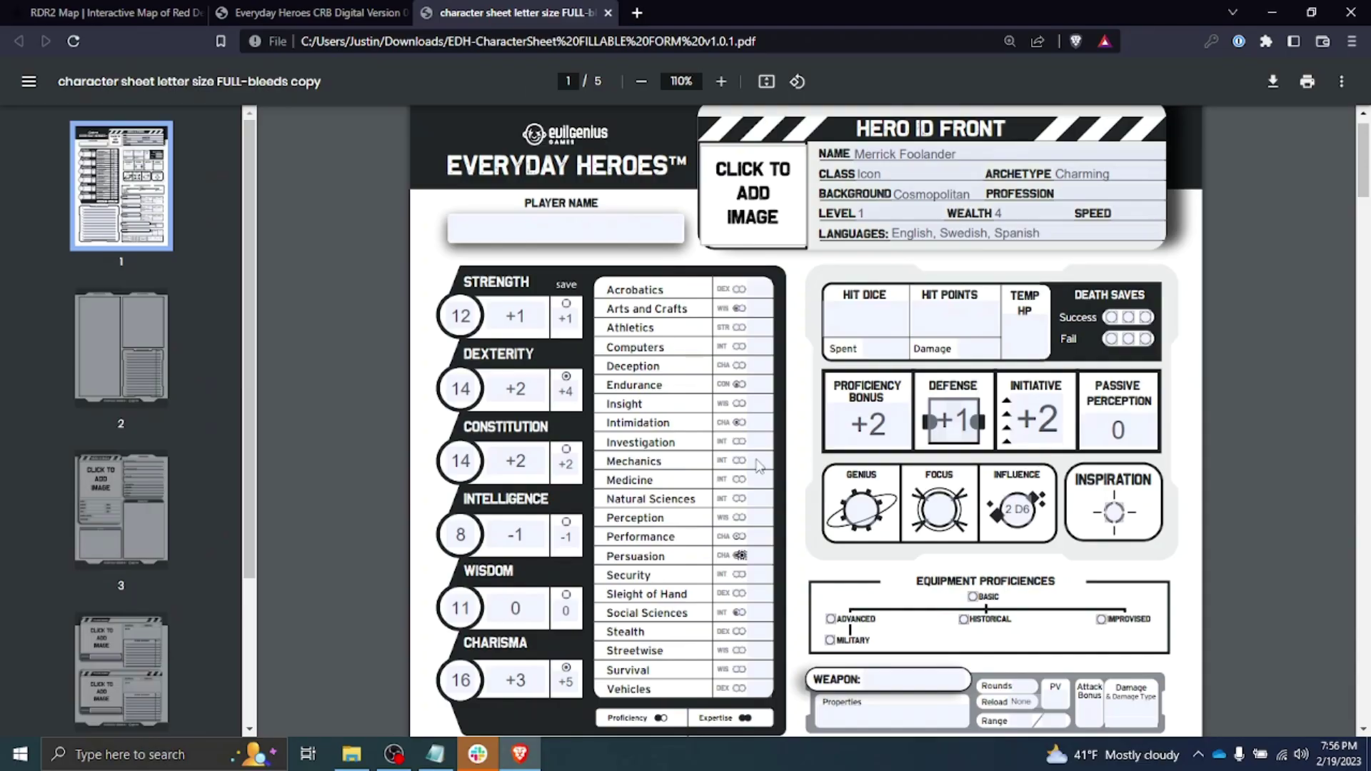
Step: Copy the talent name Banter from the rulebook's Icon Talents onto the third line of Shortcut Talents & Feats
scroll(861, 500, "down", 3)
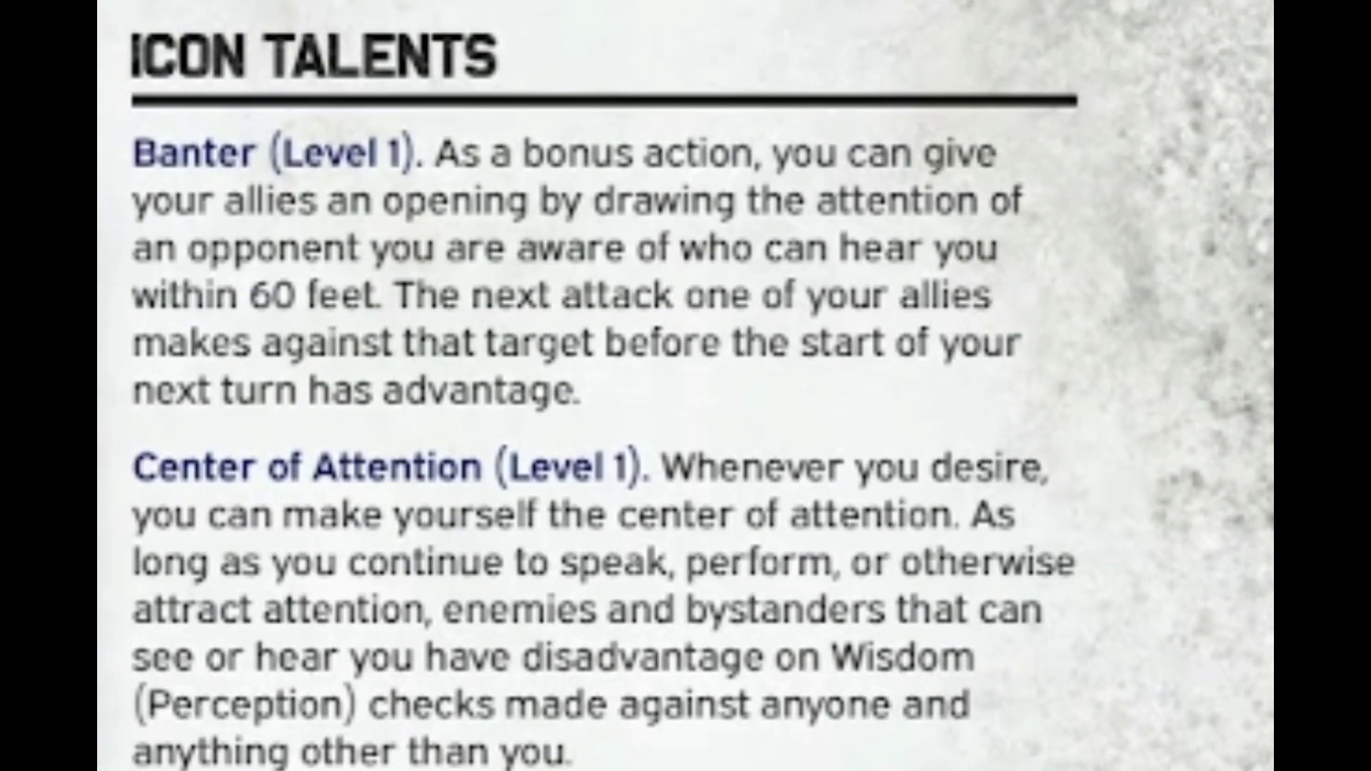
left_click_drag(115, 156, 269, 137)
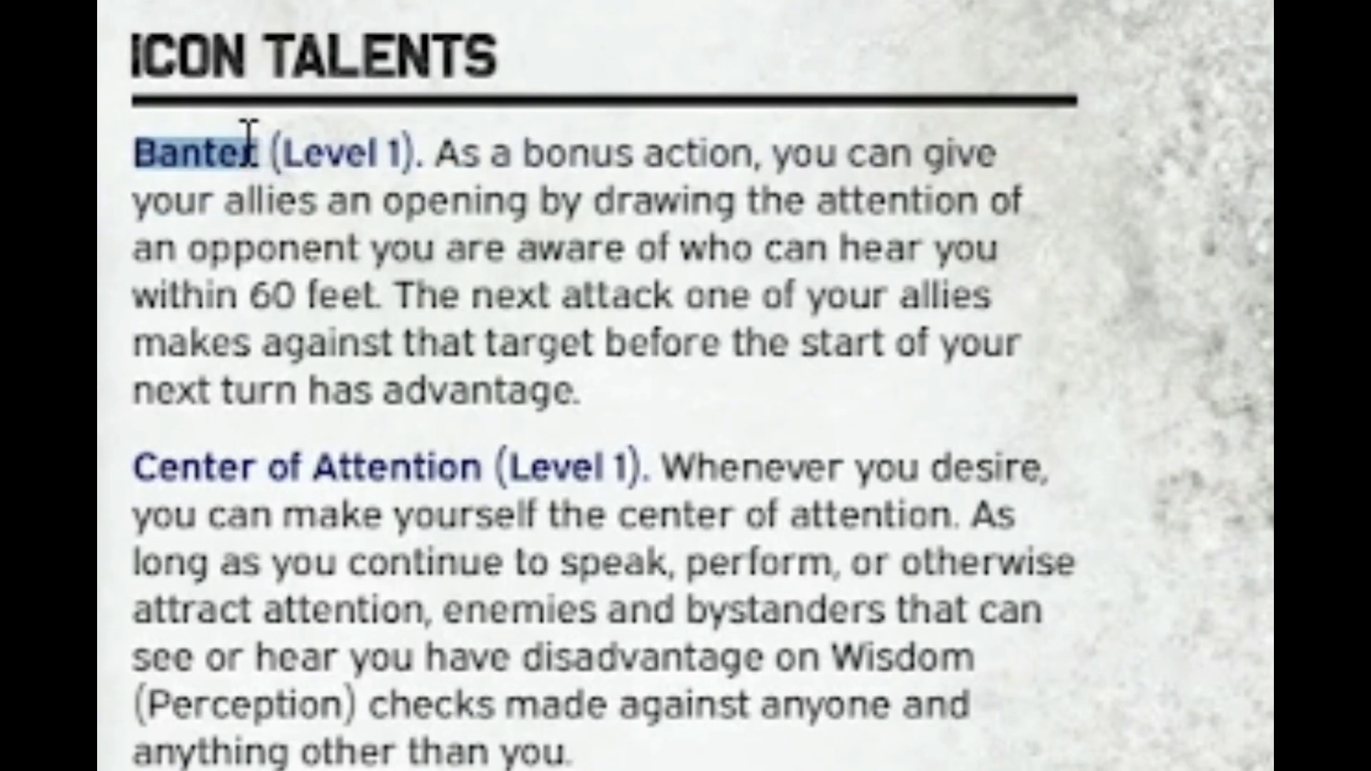
right_click(244, 143)
left_click(331, 192)
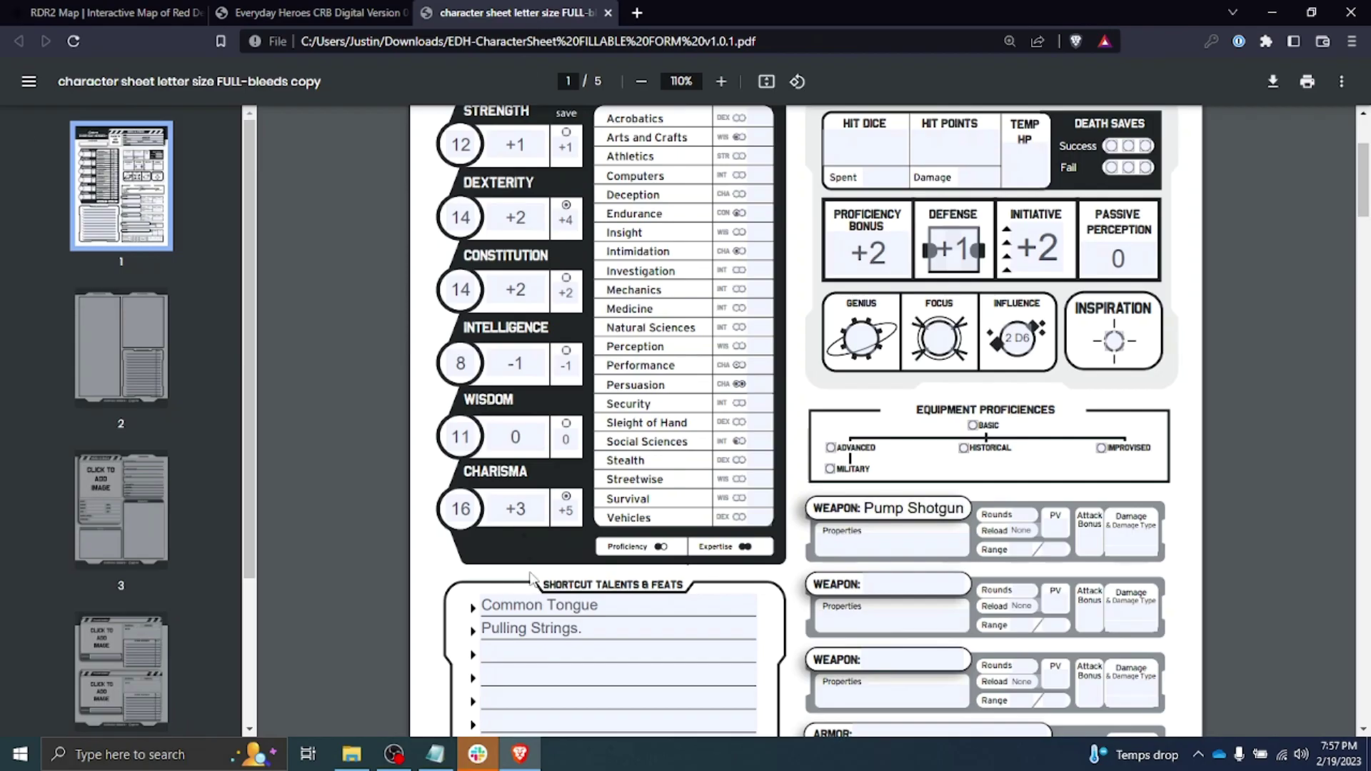
left_click(507, 651)
right_click(506, 654)
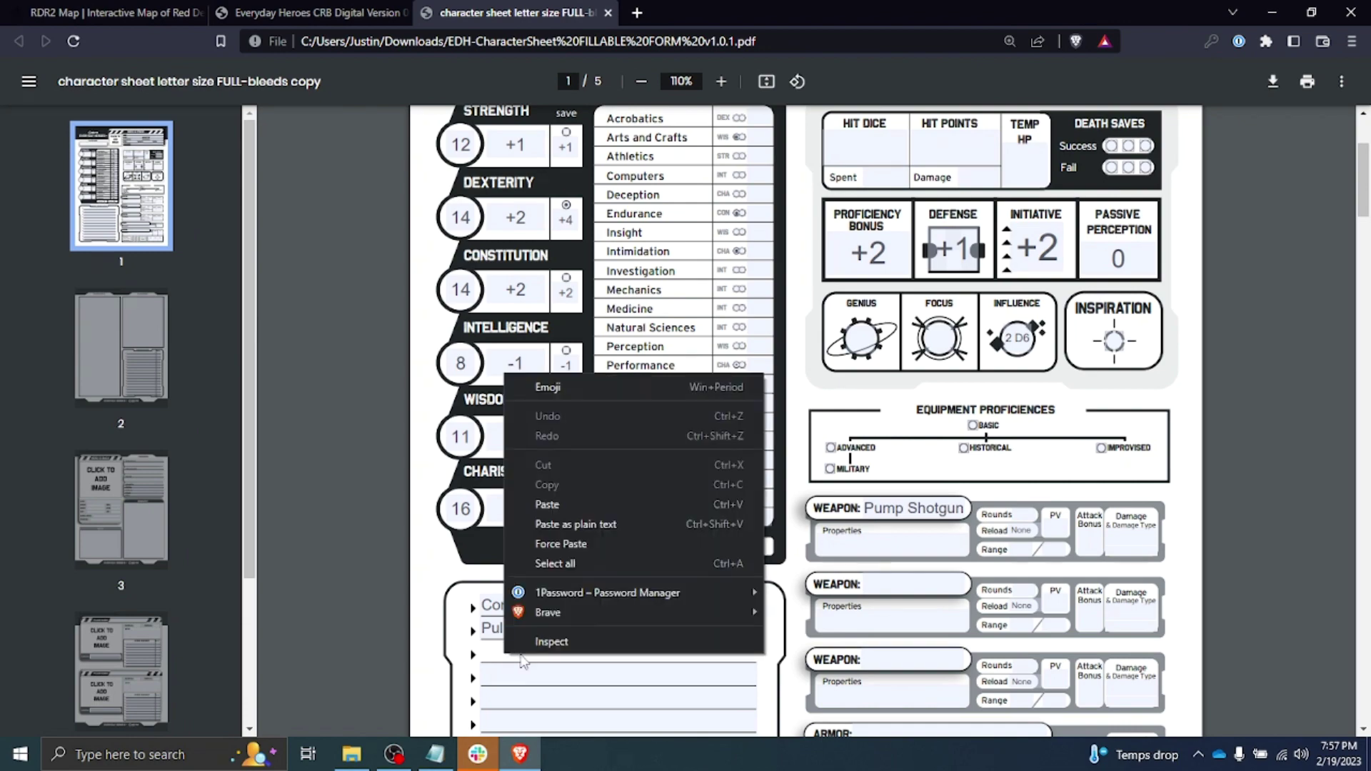
left_click(548, 504)
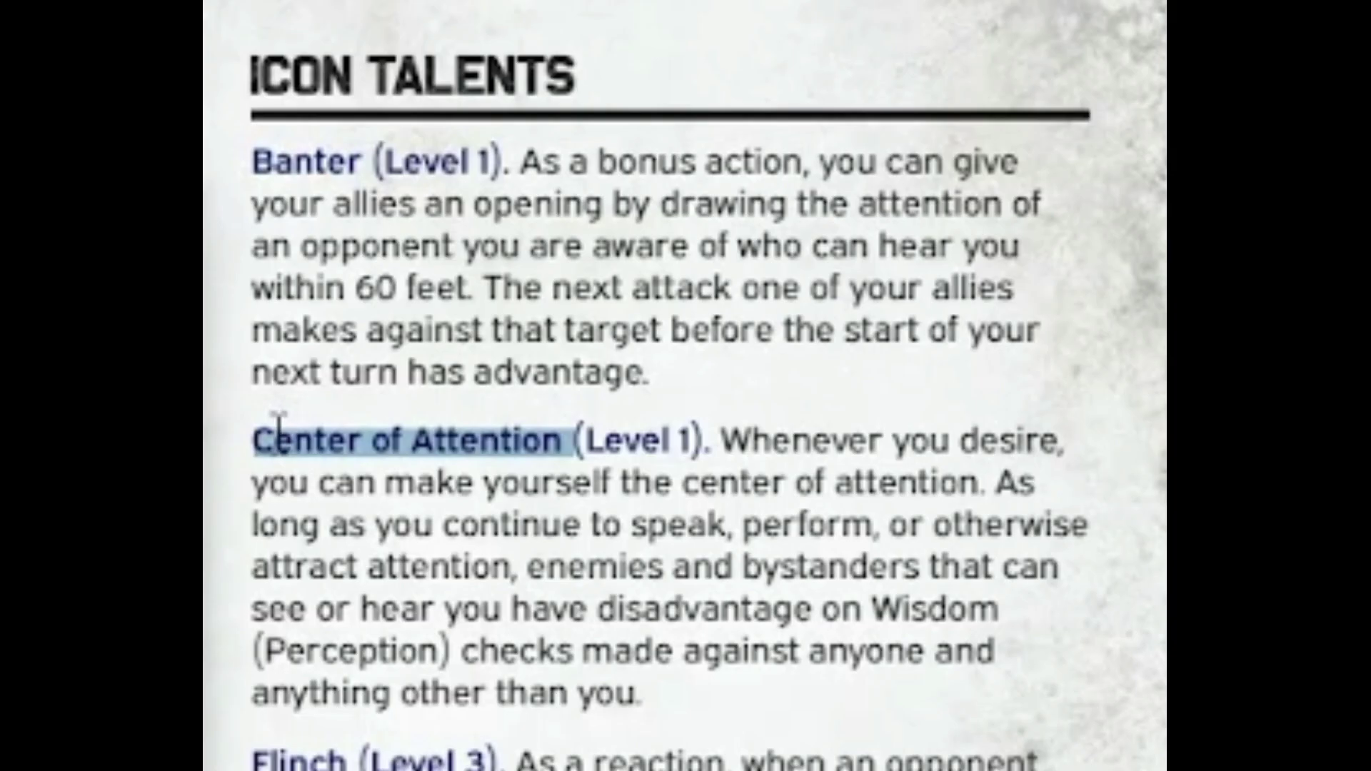
Step: Copy the talent name Center of Attention from the rulebook onto the fourth line of Shortcut Talents & Feats
right_click(322, 443)
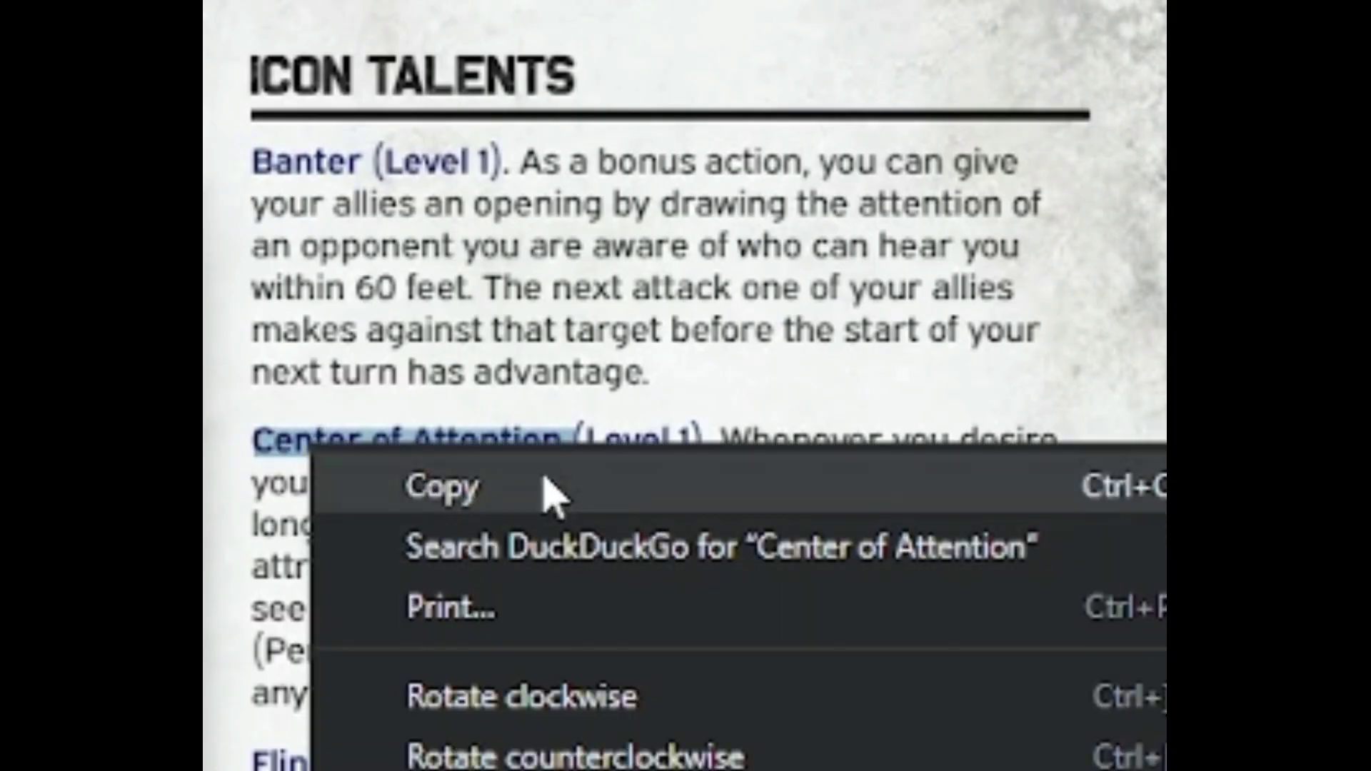
left_click(551, 489)
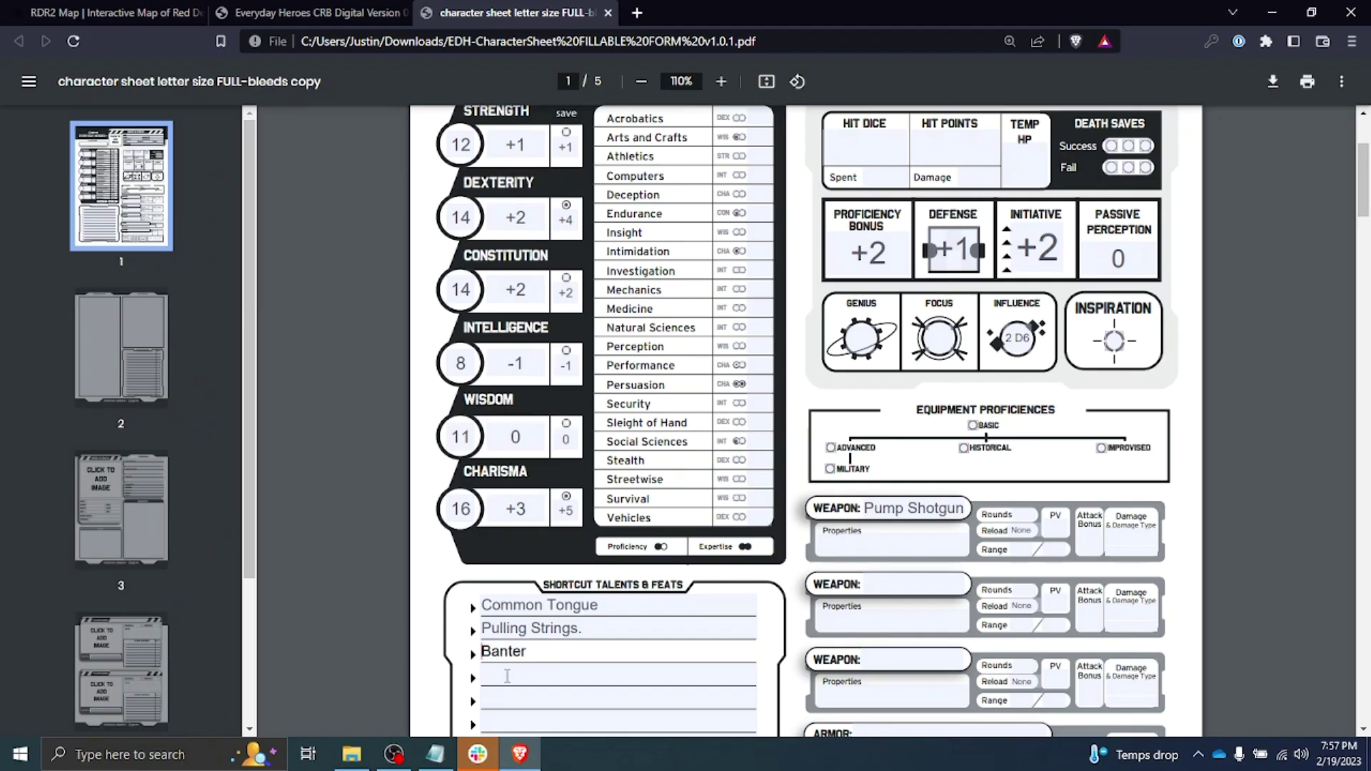
right_click(507, 677)
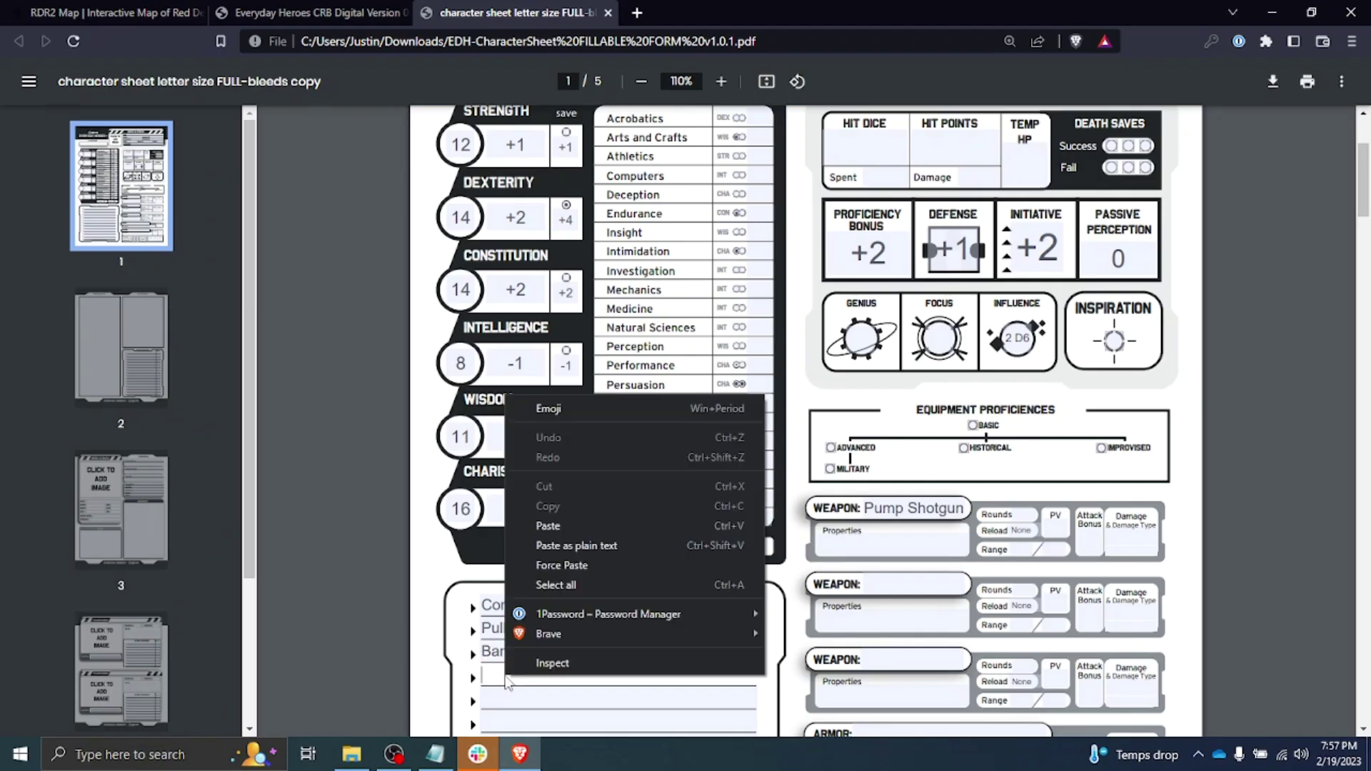
left_click(550, 526)
Step: Copy the trick name Insult to Injury from the rulebook's Icon pages for the fifth line of Shortcut Talents & Feats
key("ctrl+shift+Tab")
scroll(872, 288, "up", 3)
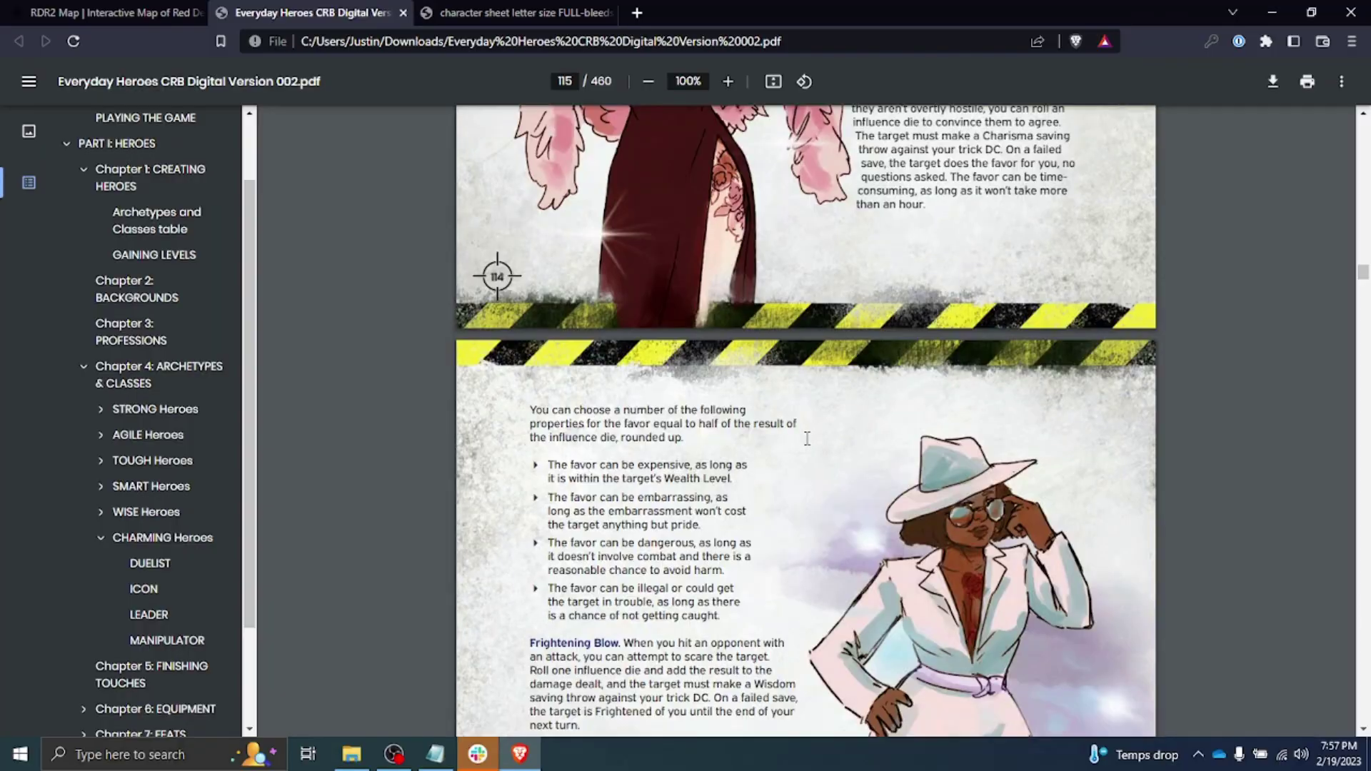
scroll(807, 438, "up", 2)
scroll(508, 386, "down", 6)
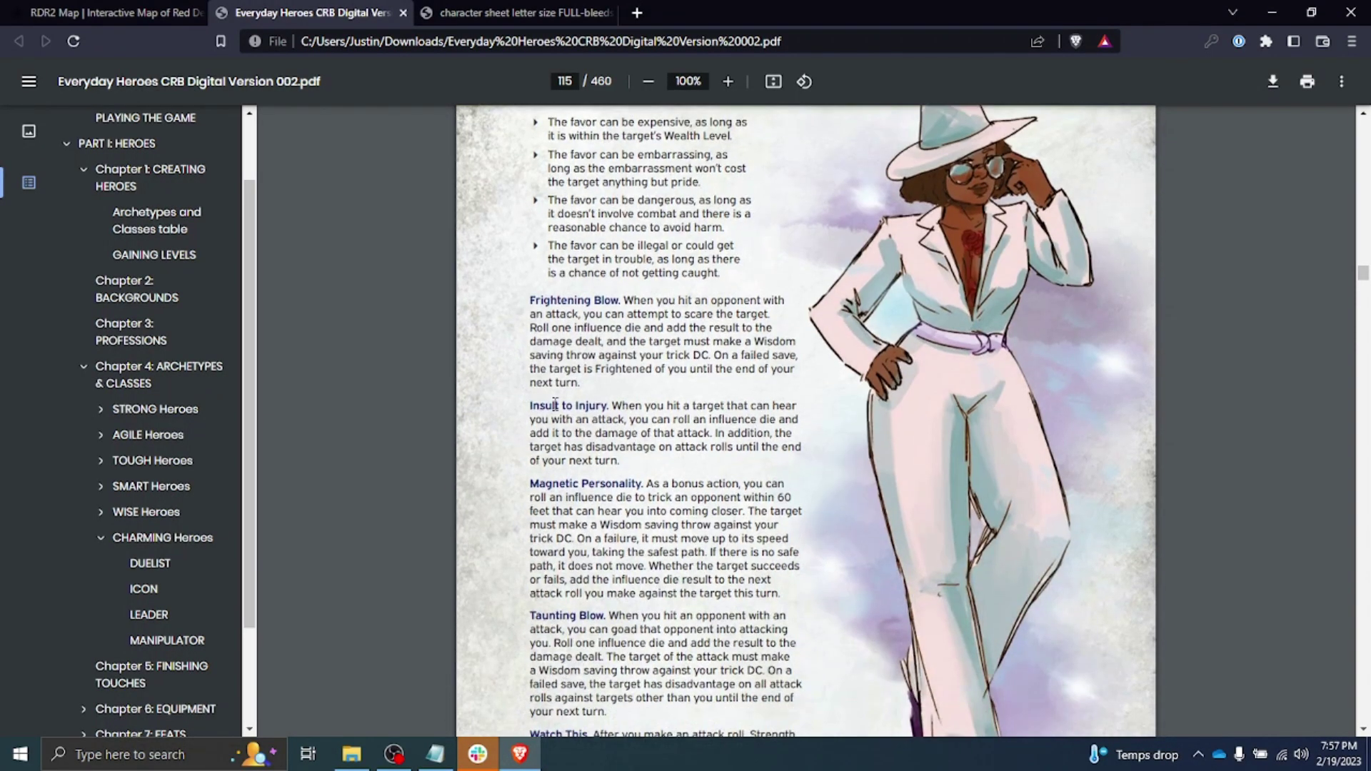
left_click_drag(611, 409, 517, 410)
Step: Copy the trick name "Watch This." from the rulebook onto the sixth line of Shortcut Talents & Feats
scroll(603, 532, "down", 2)
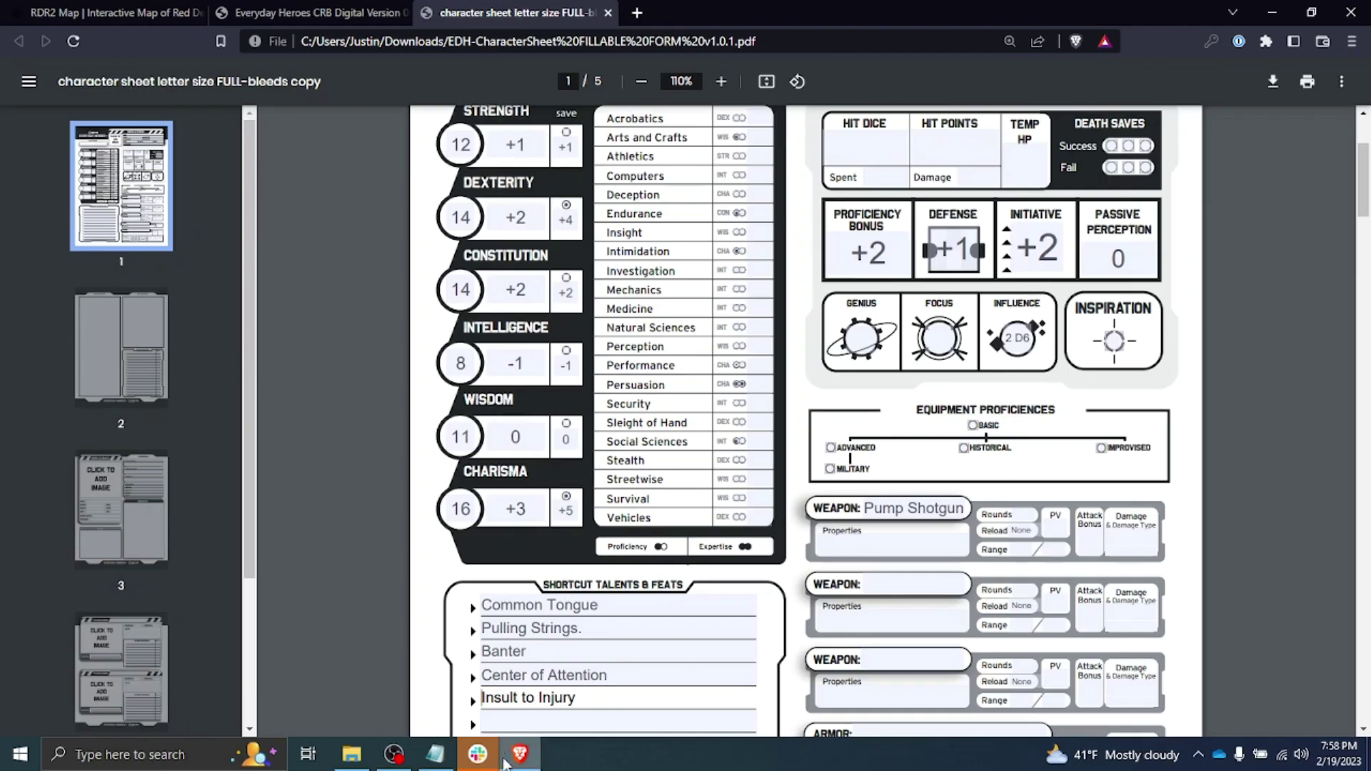
right_click(503, 725)
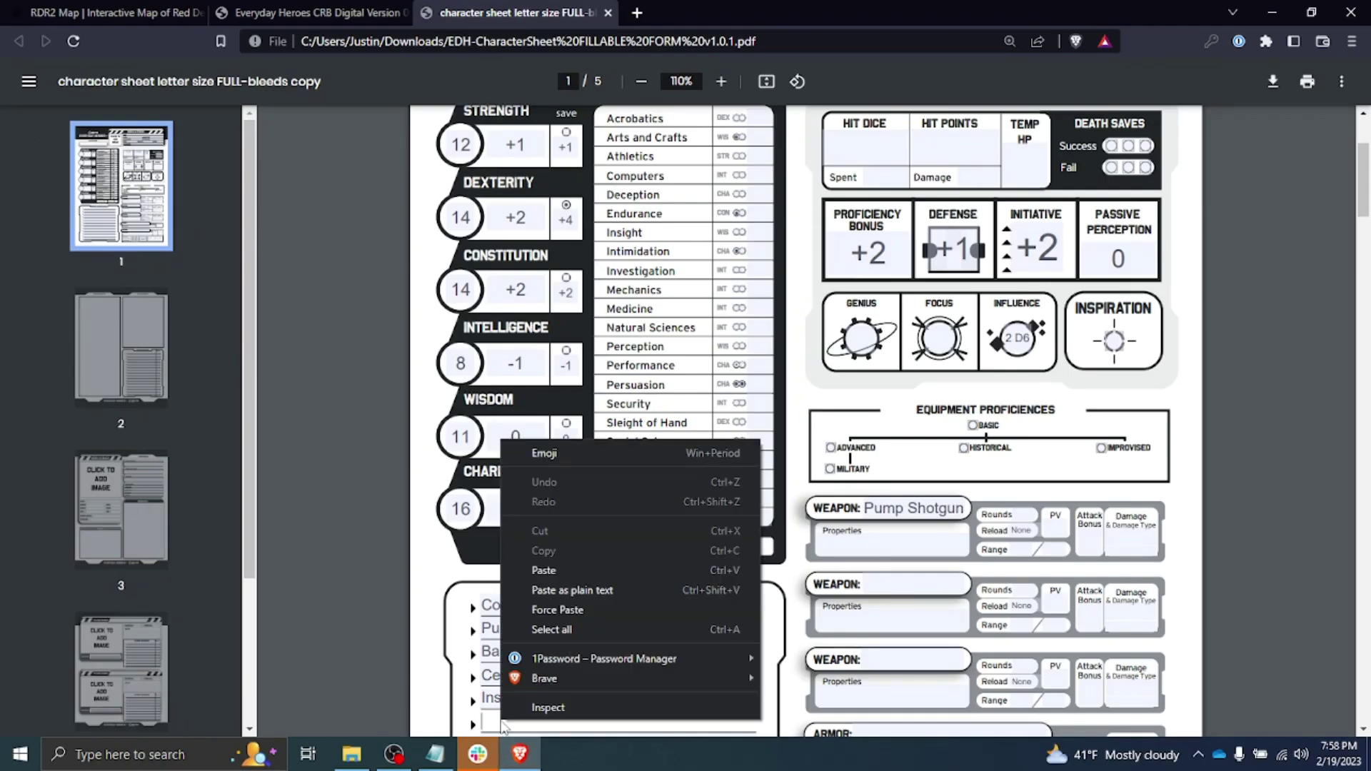
left_click(551, 568)
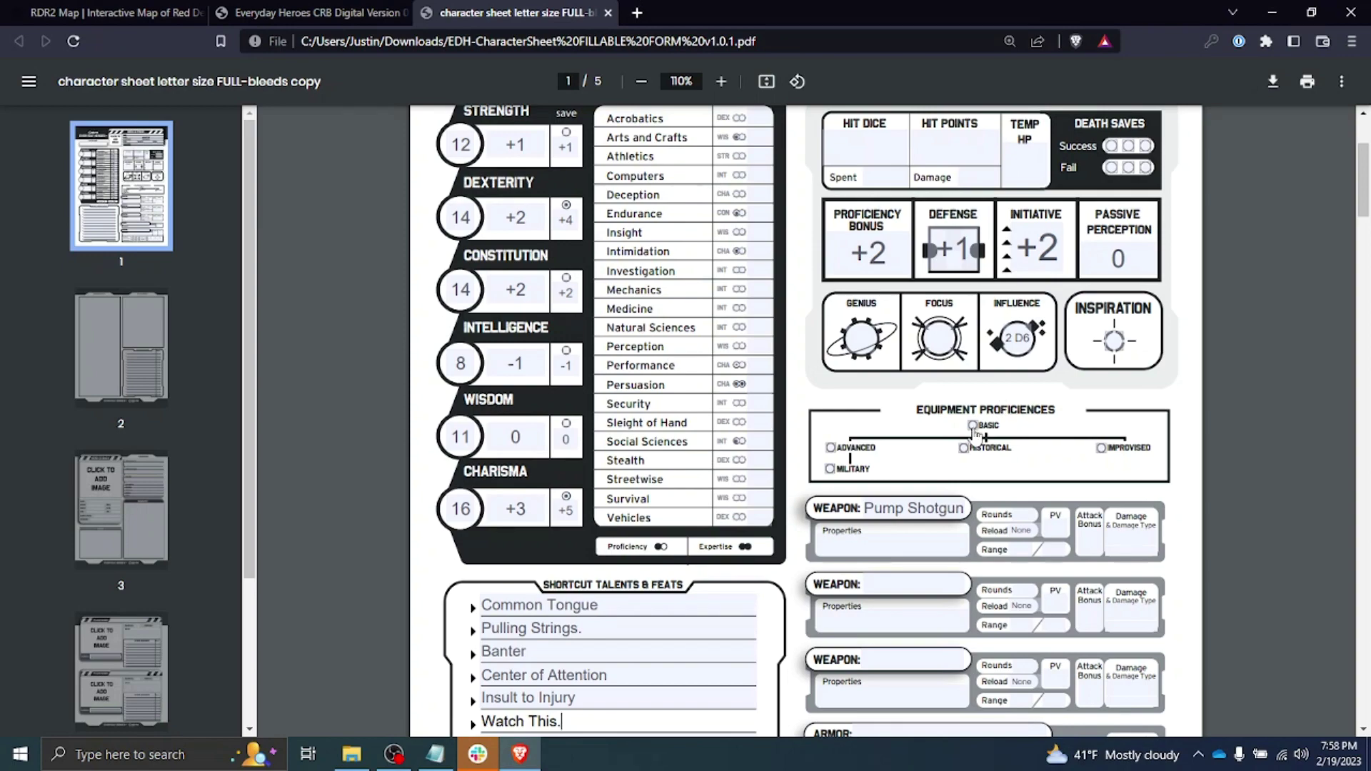
Step: Mark the Basic and Advanced equipment proficiencies on the character sheet
left_click(973, 426)
left_click(831, 448)
Step: Look up the Charming Hero hit dice and starting hit points in the rulebook, and enter 1d8 Hit Dice and 10 Hit Points
key("ctrl+shift+Tab")
scroll(703, 434, "up", 5)
scroll(704, 434, "up", 2)
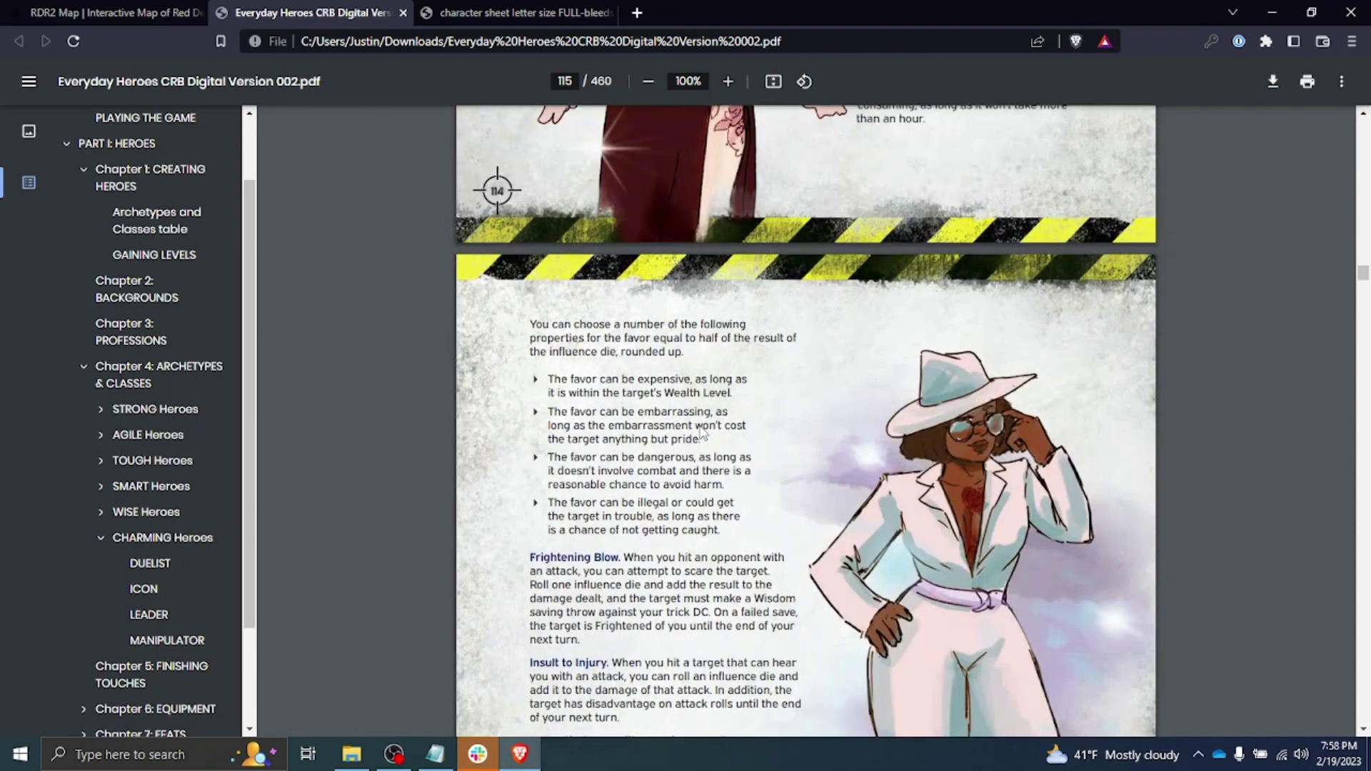
scroll(702, 434, "down", 3)
left_click(577, 14)
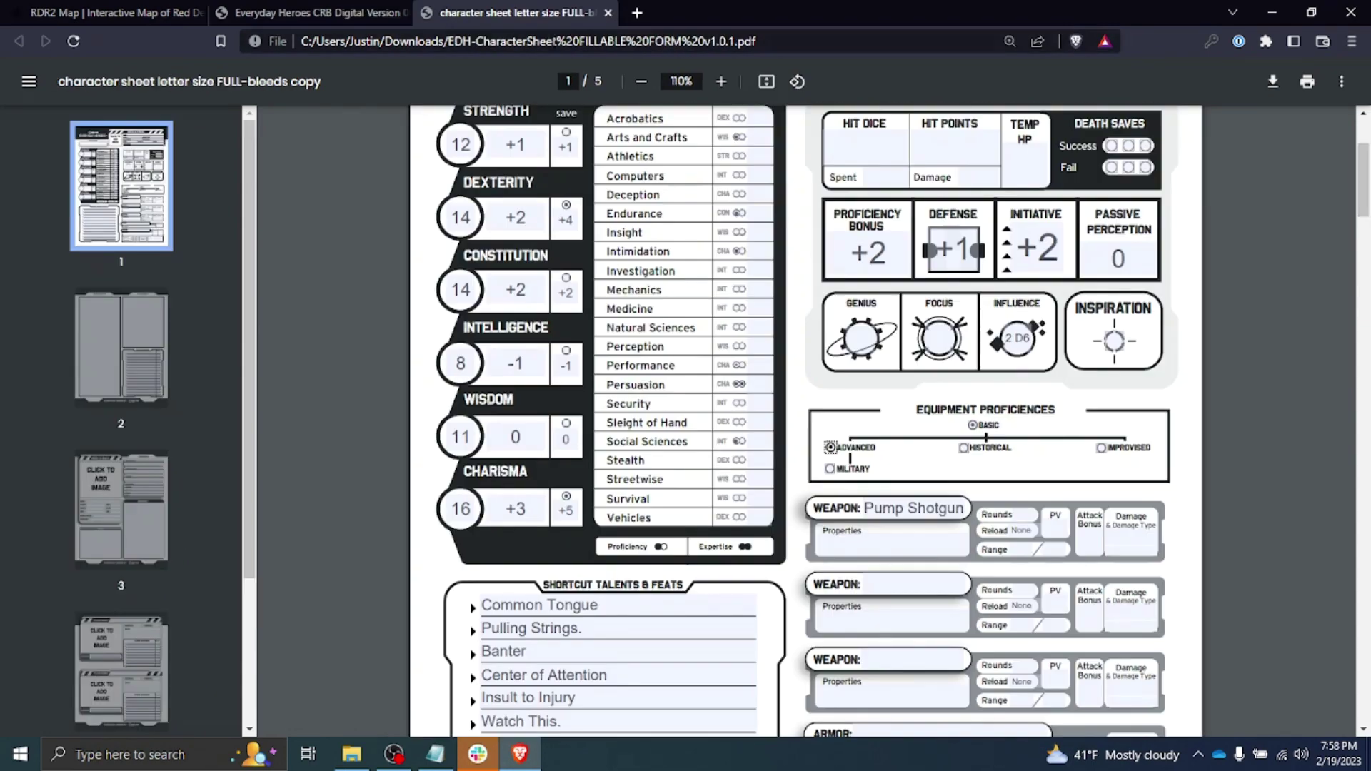
scroll(828, 361, "up", 2)
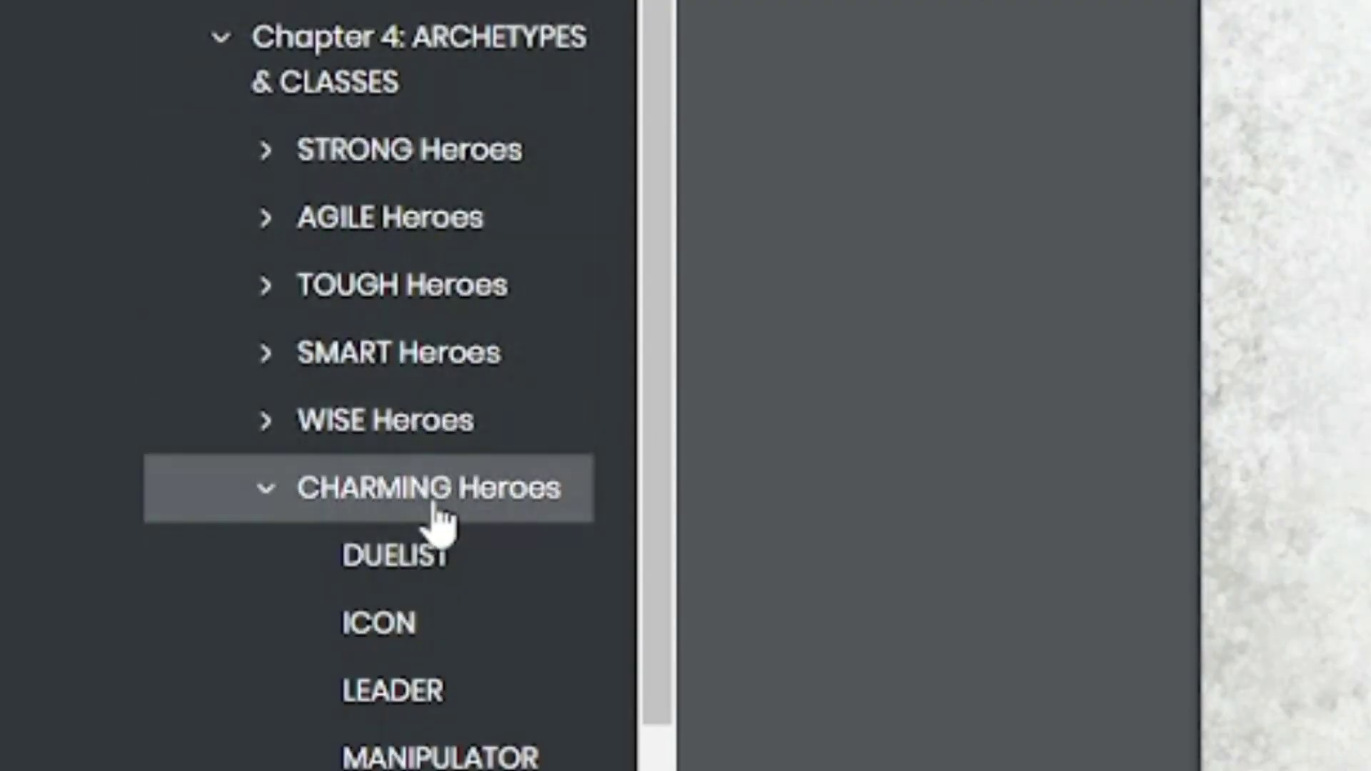
left_click(437, 520)
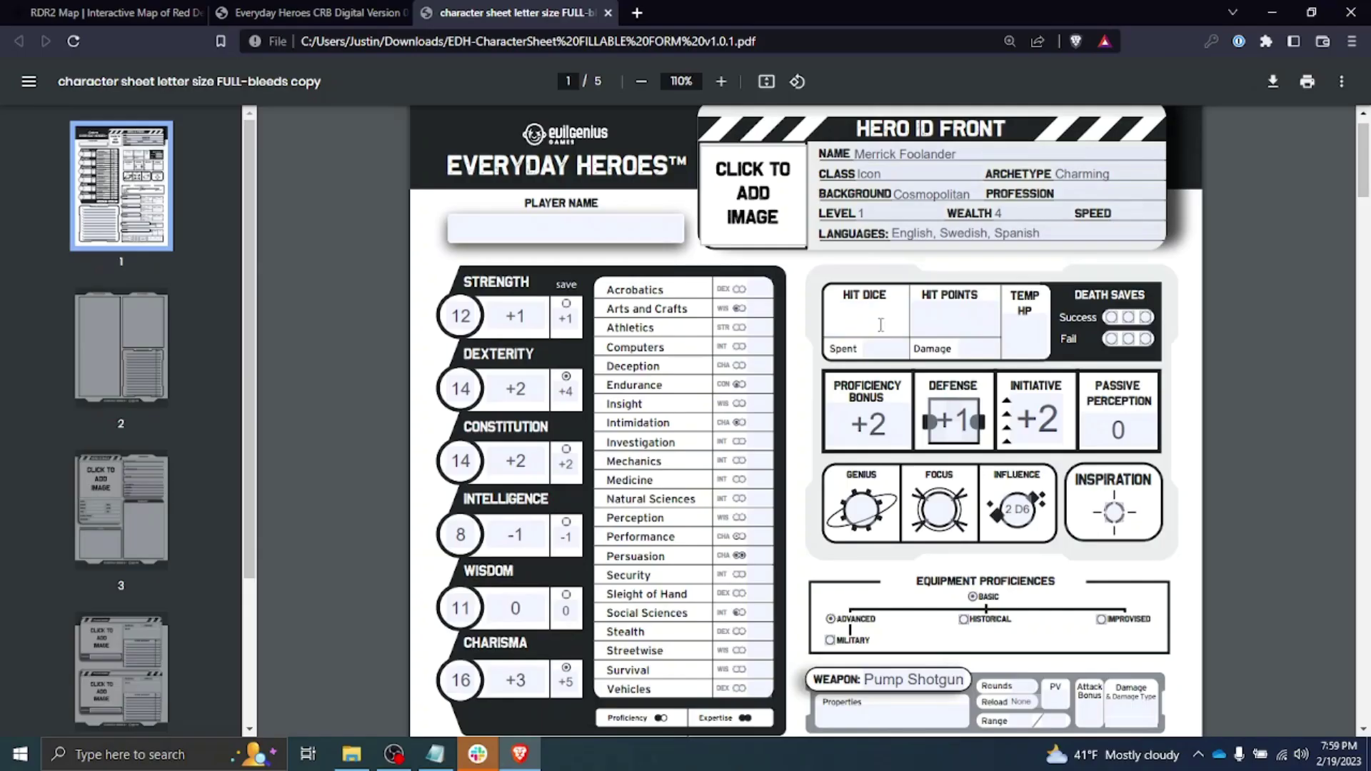
type("1 d")
left_click(946, 325)
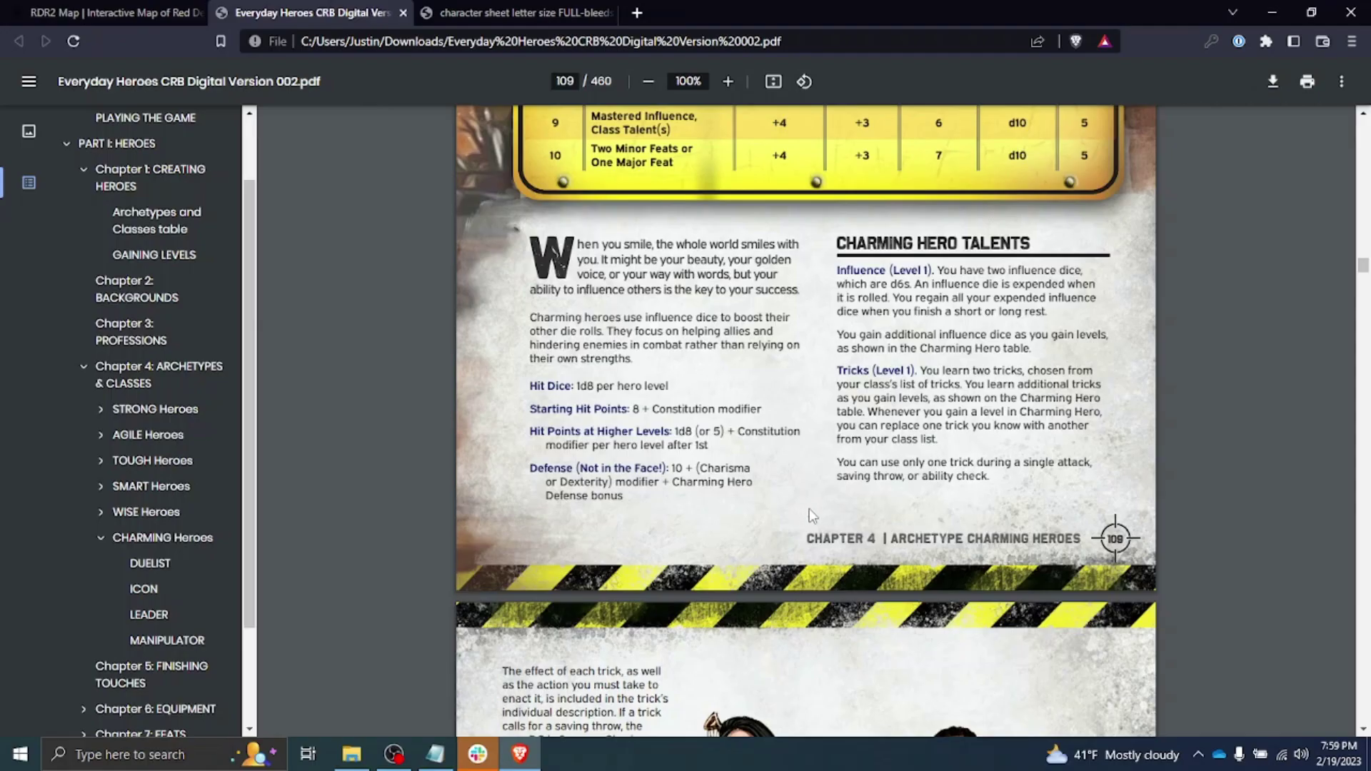
Step: Check the level 1 defense bonus in the rulebook's Charming Hero table and set Defense to 14 on the character sheet
scroll(1050, 715, "up", 5)
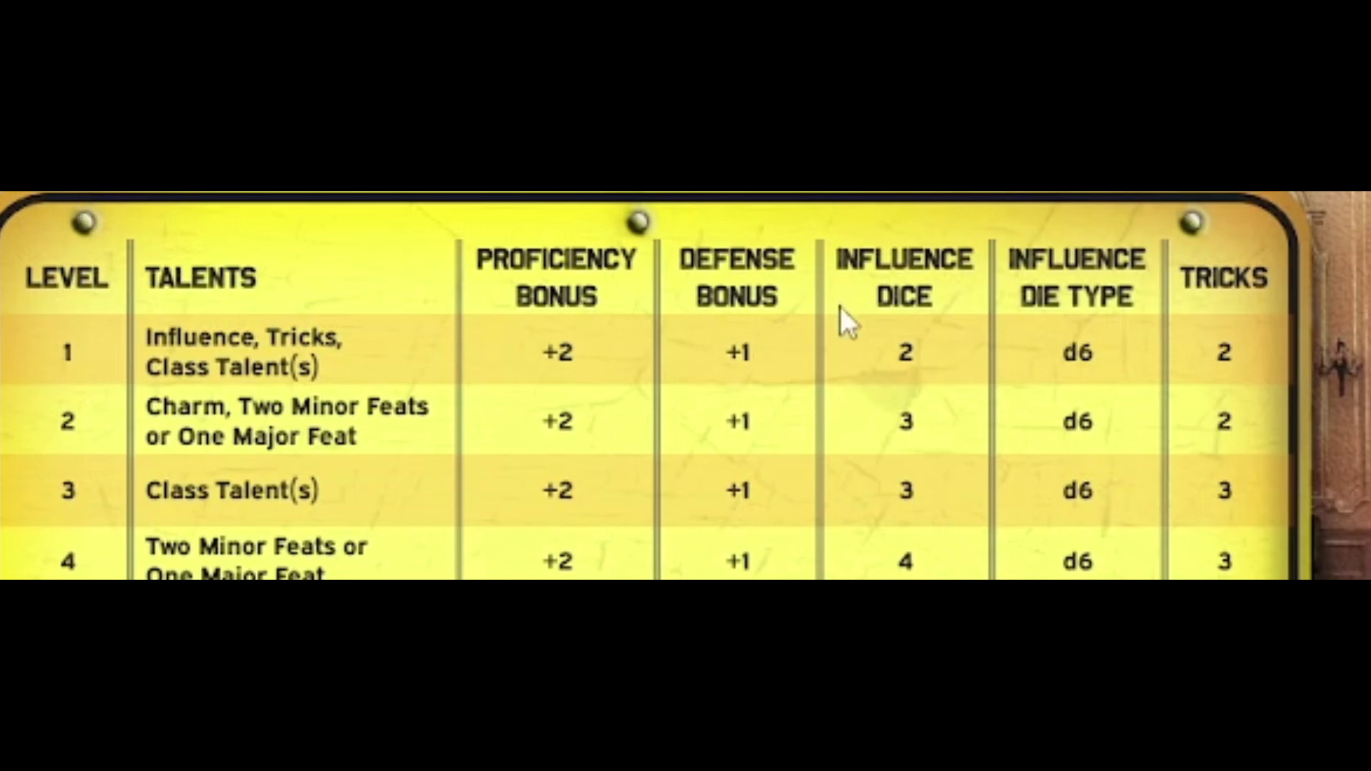
left_click(537, 13)
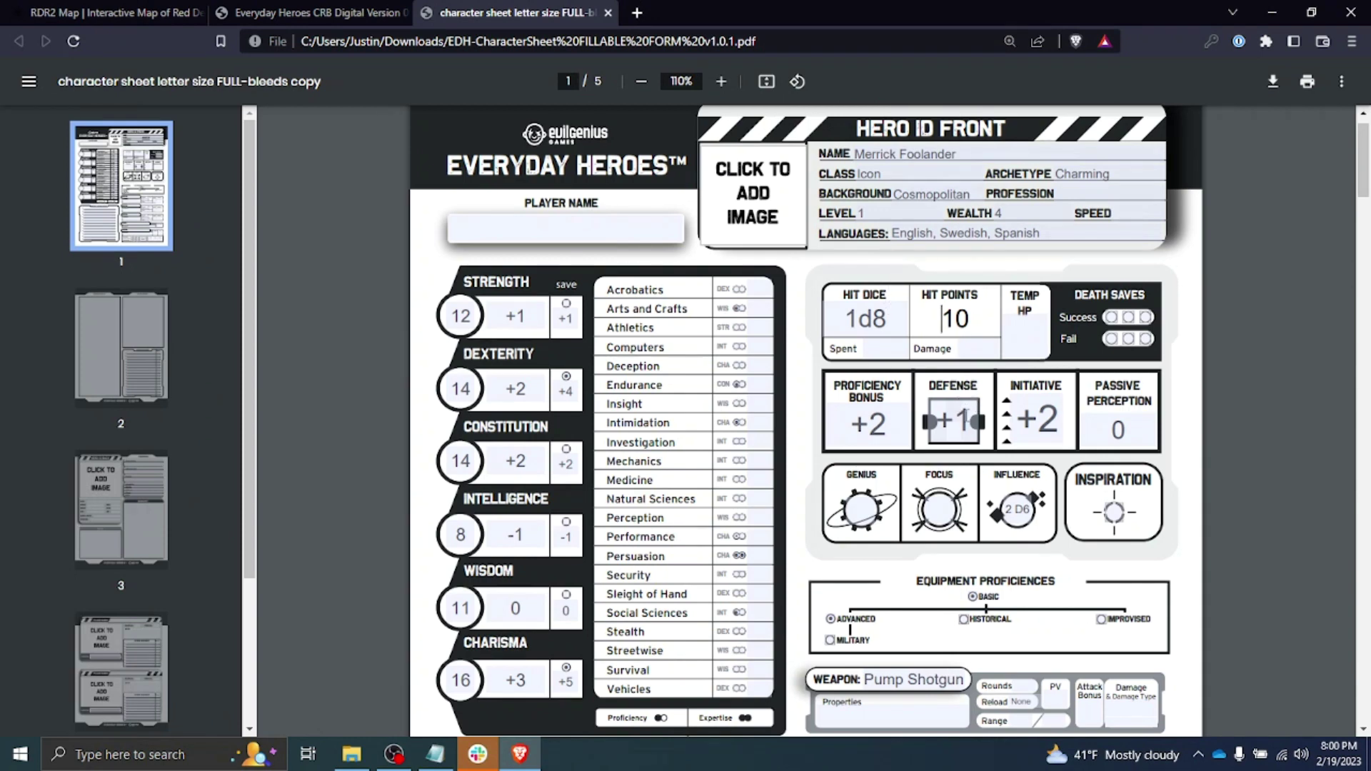
double_click(956, 403)
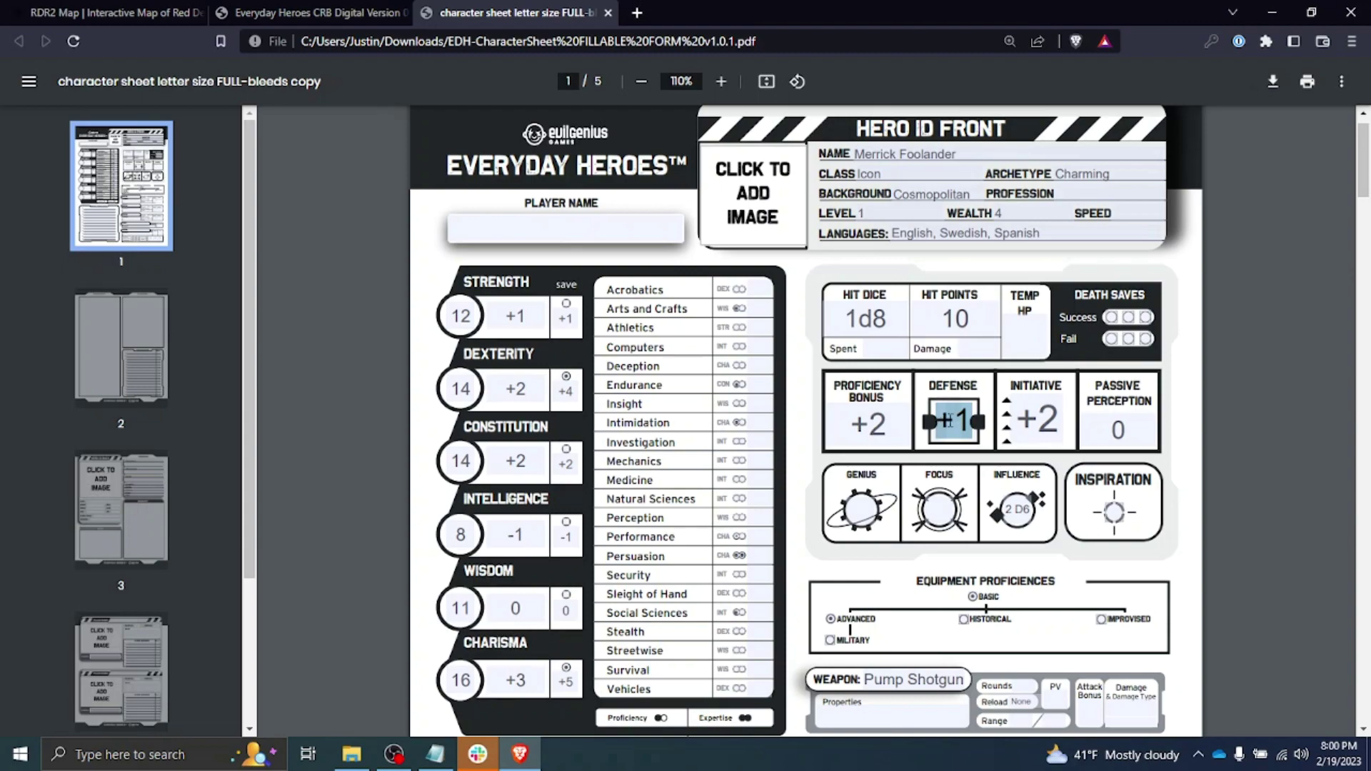
type("14")
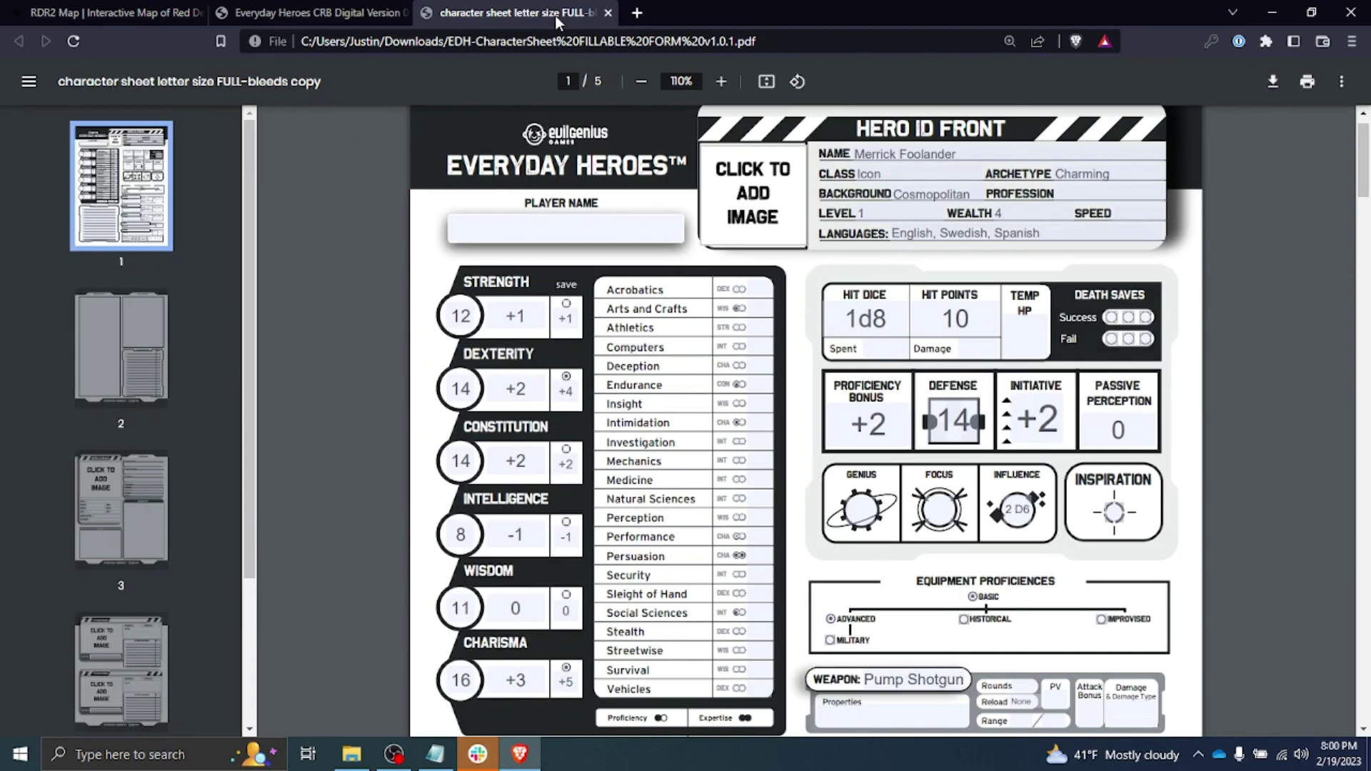
Step: Consult the rulebook's Finishing Touches and Equipment chapters, and list the stylish clothes, Bag stuff and pocket stuff under Carried Equipment
left_click(314, 12)
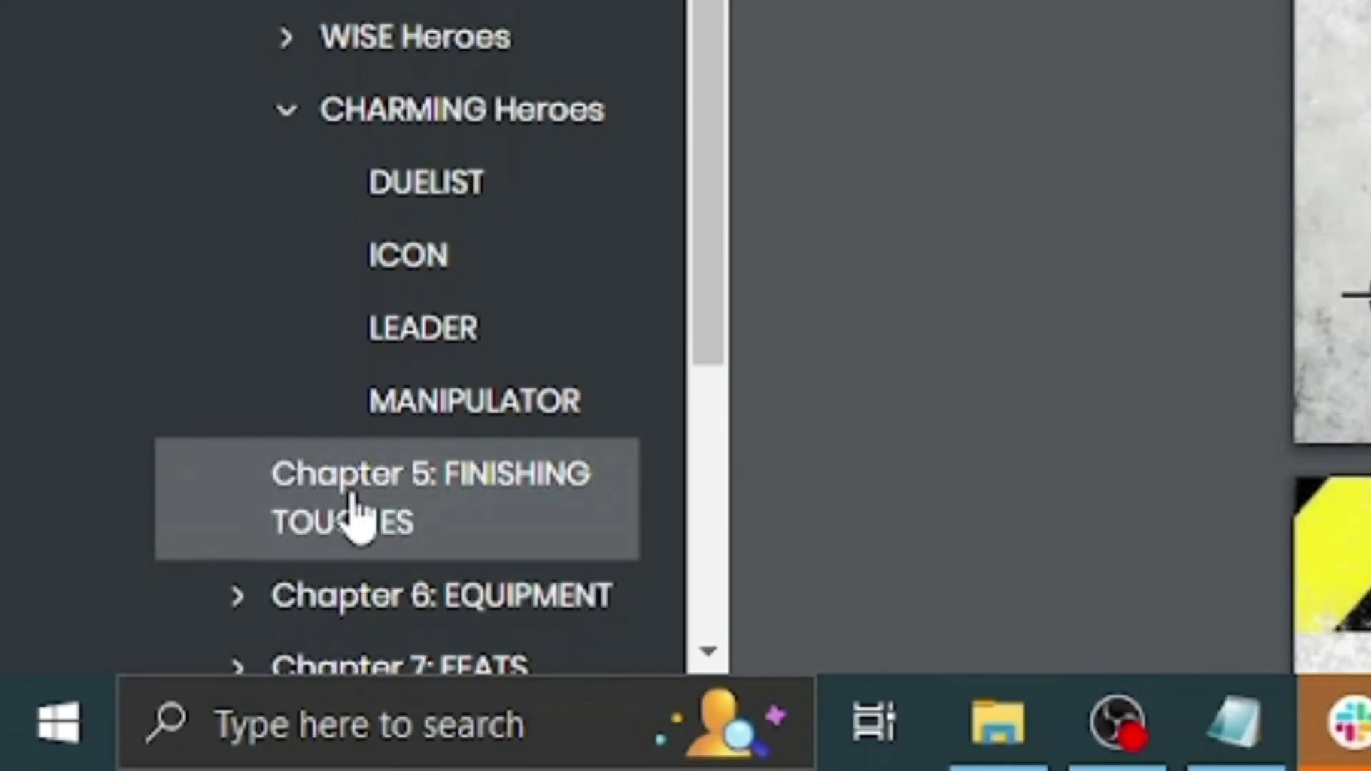
left_click(355, 514)
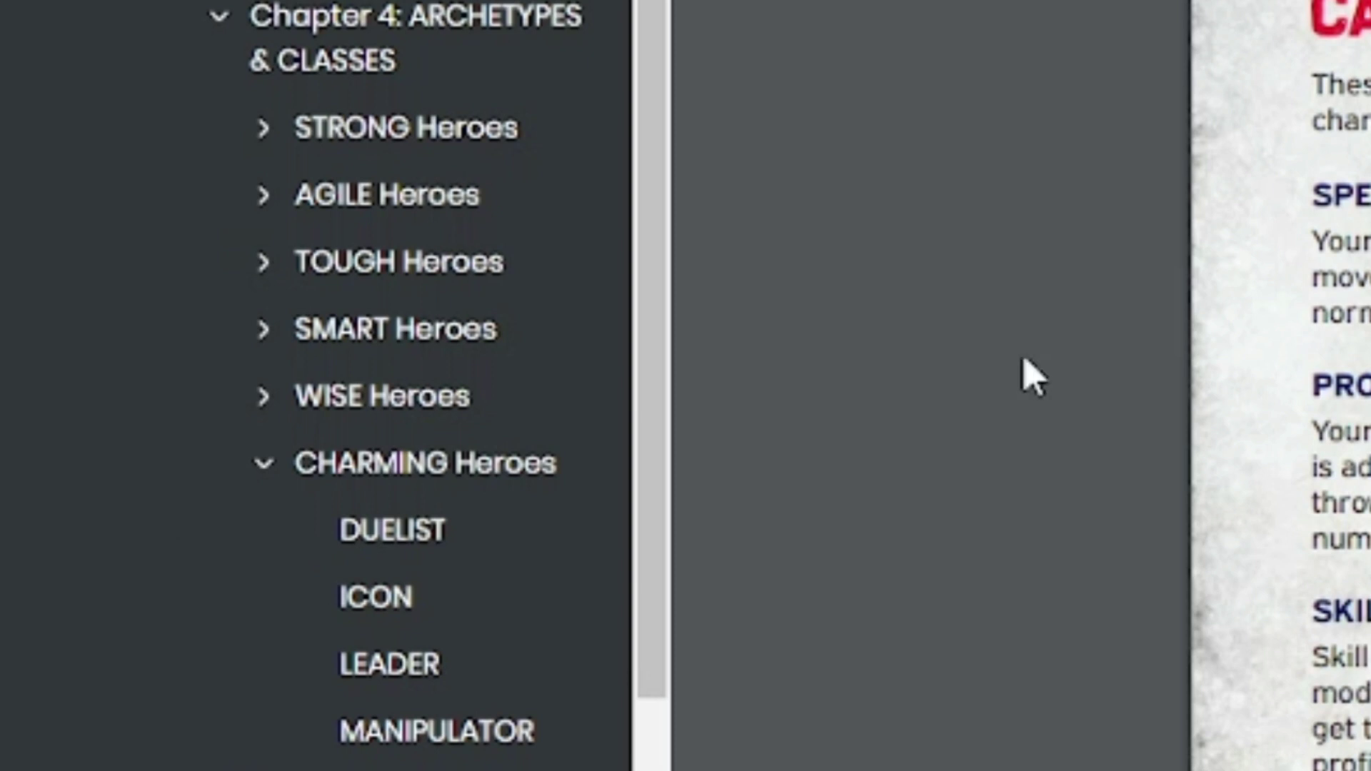
scroll(199, 383, "down", 5)
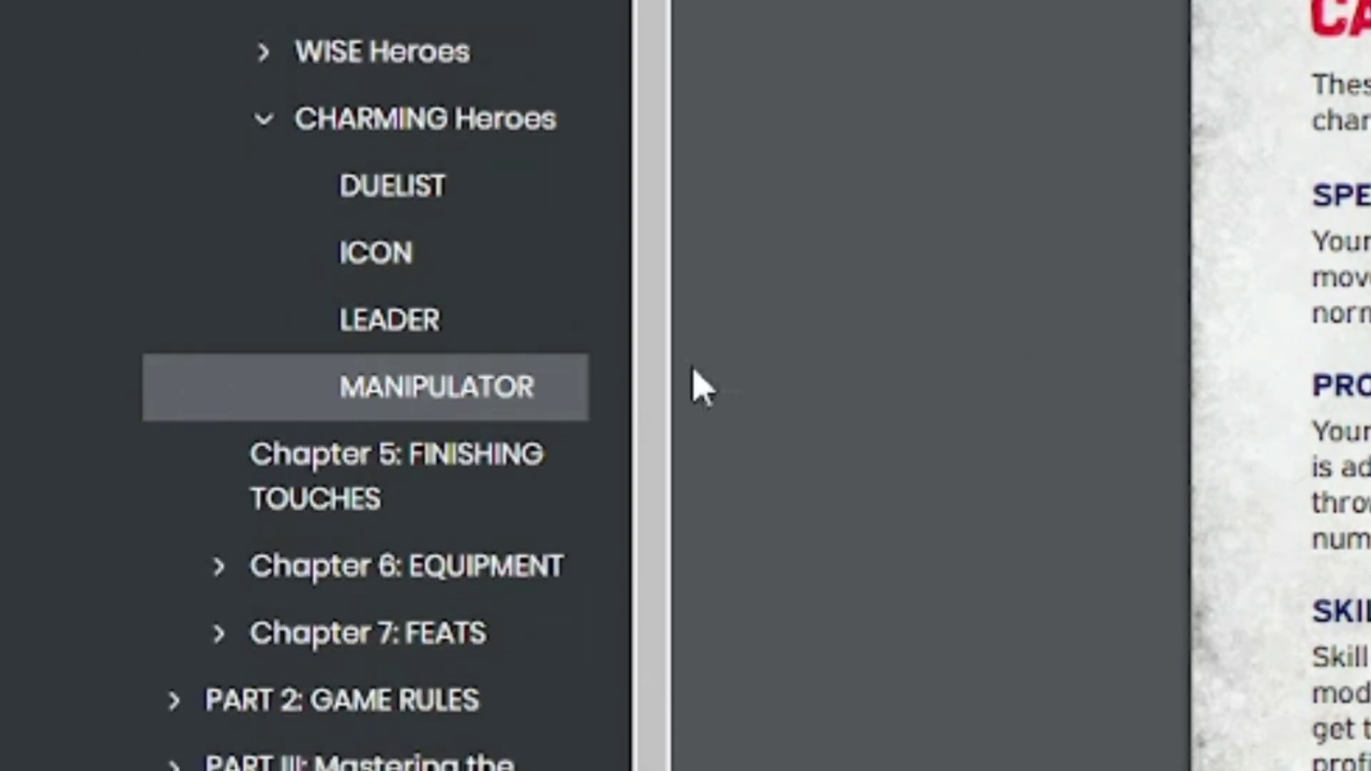
left_click(217, 460)
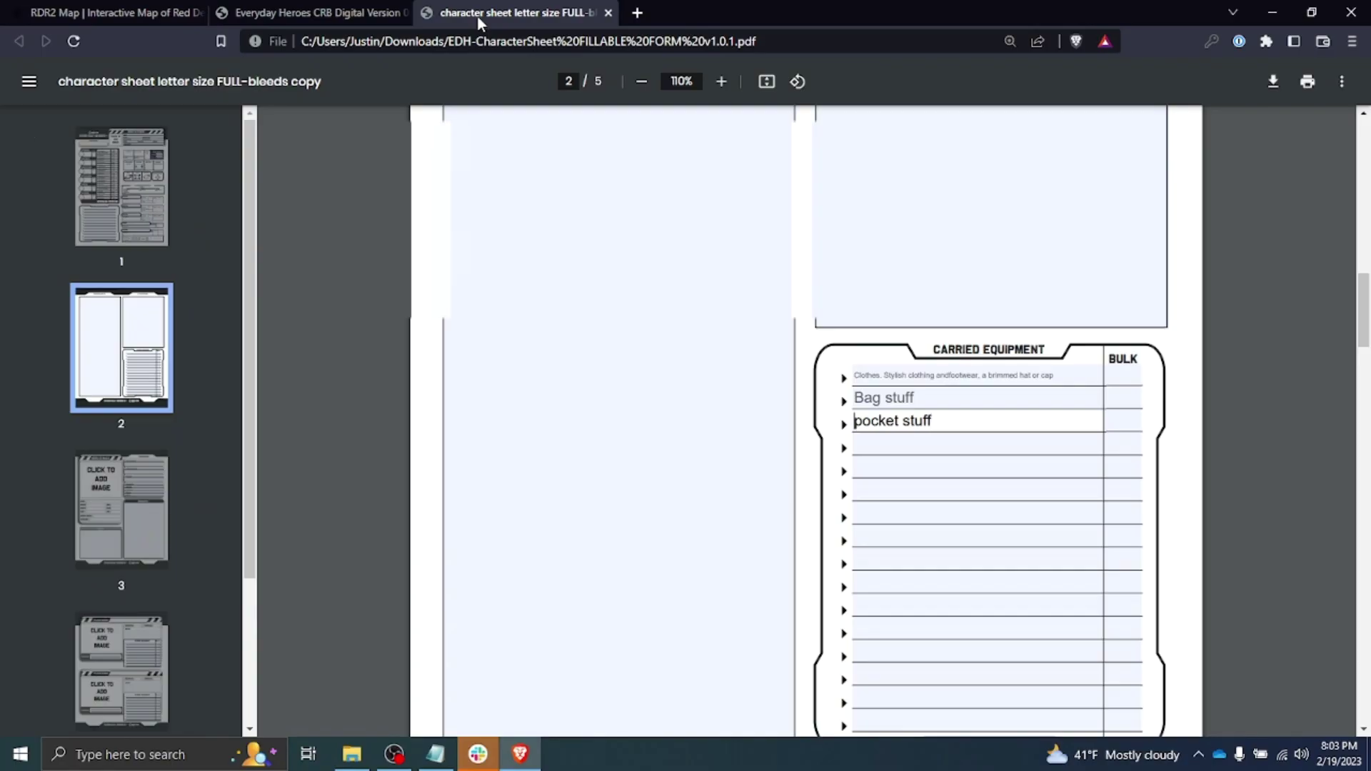
Step: Enter Bmw Z4 as the vehicle and Pepper Spray as the second weapon on the sheet's first page
scroll(679, 398, "up", 10)
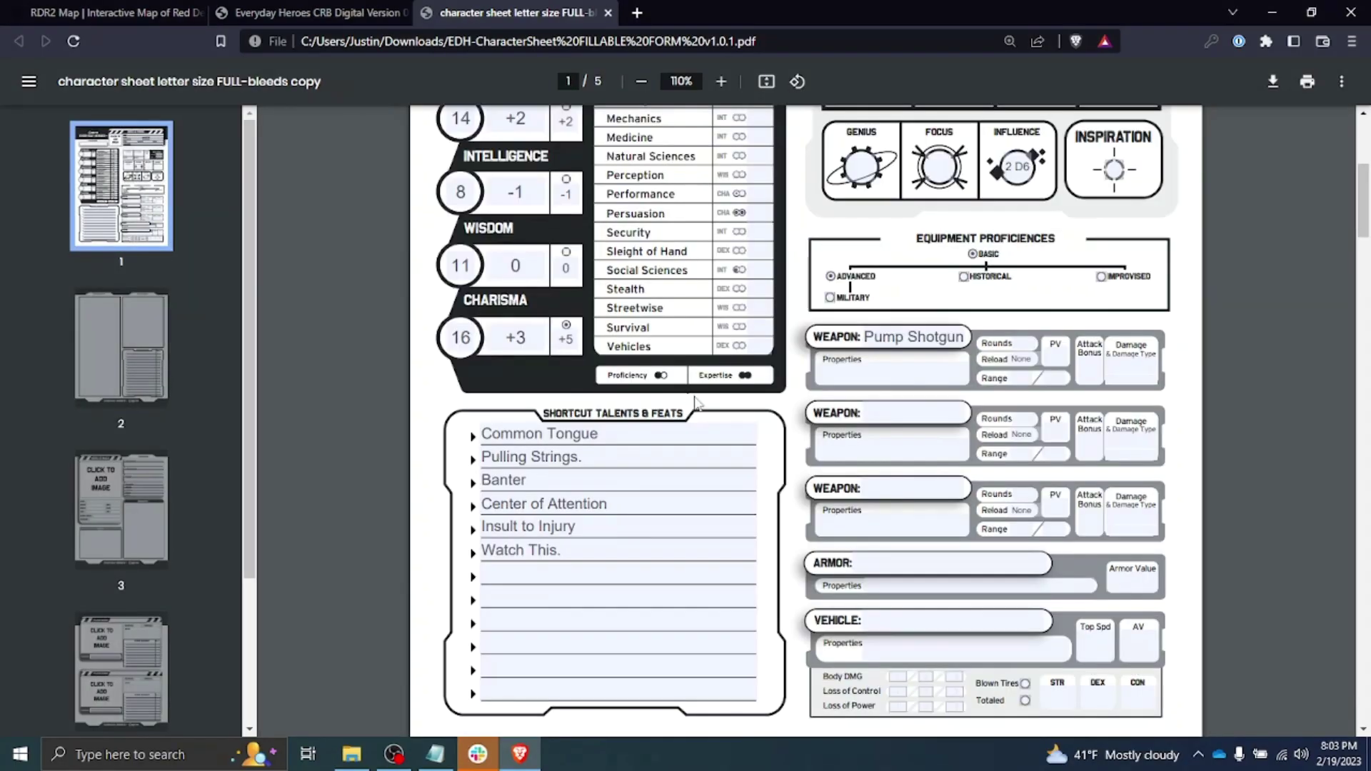
scroll(700, 407, "down", 1)
left_click(901, 537)
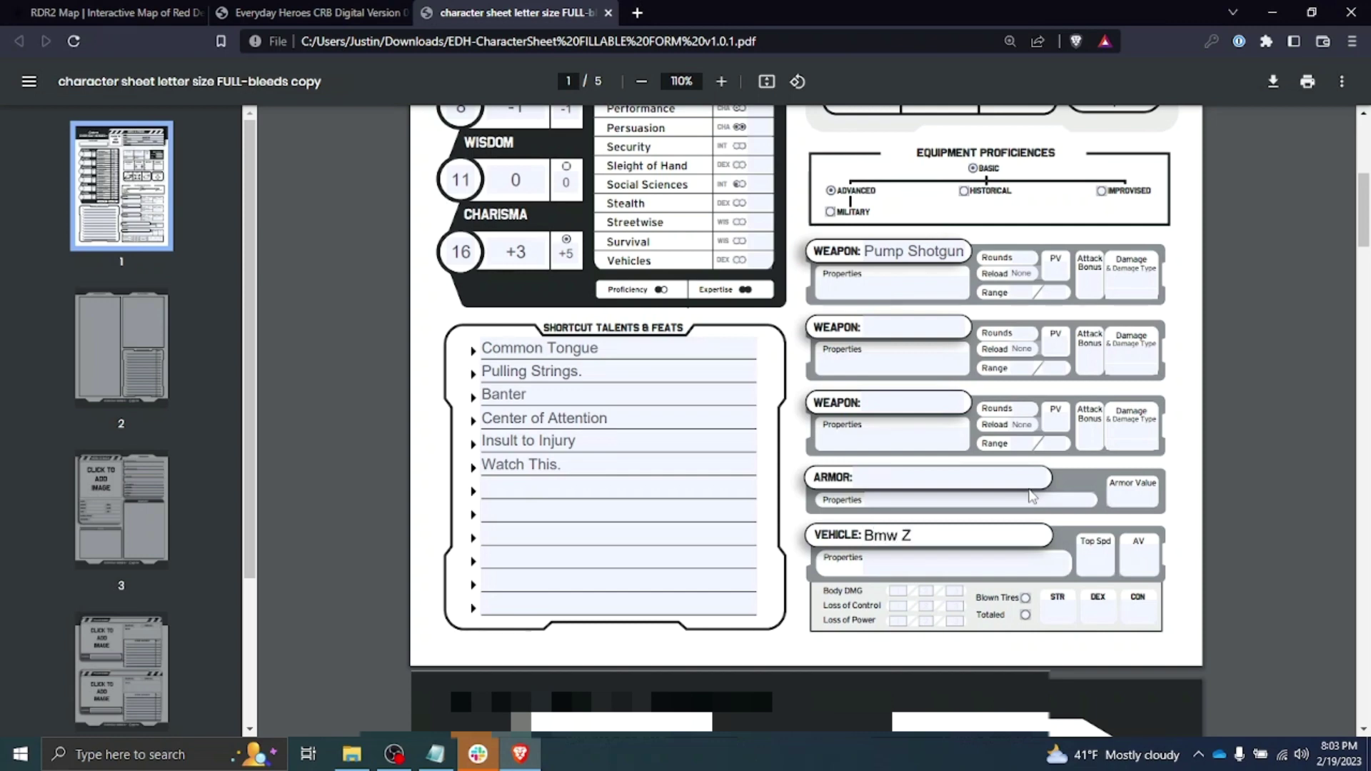
left_click(862, 475)
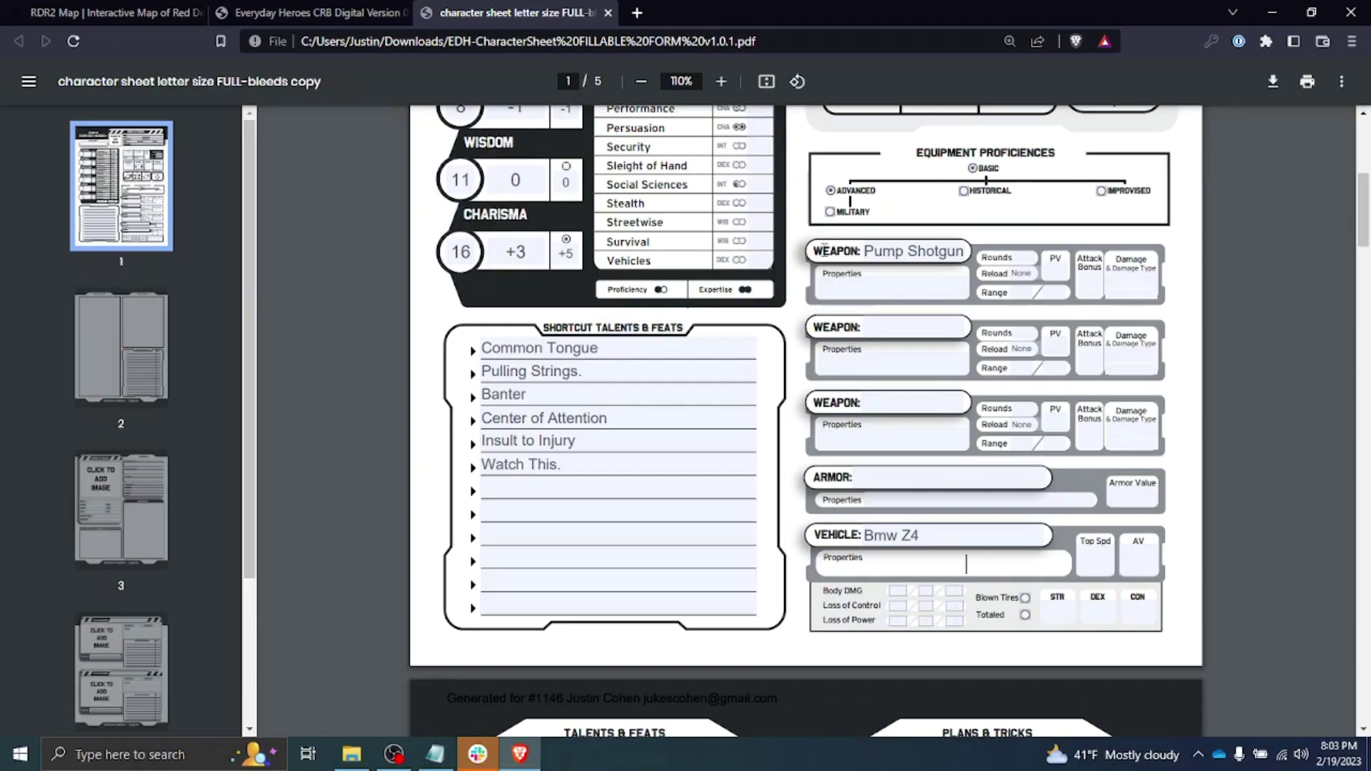
left_click(872, 332)
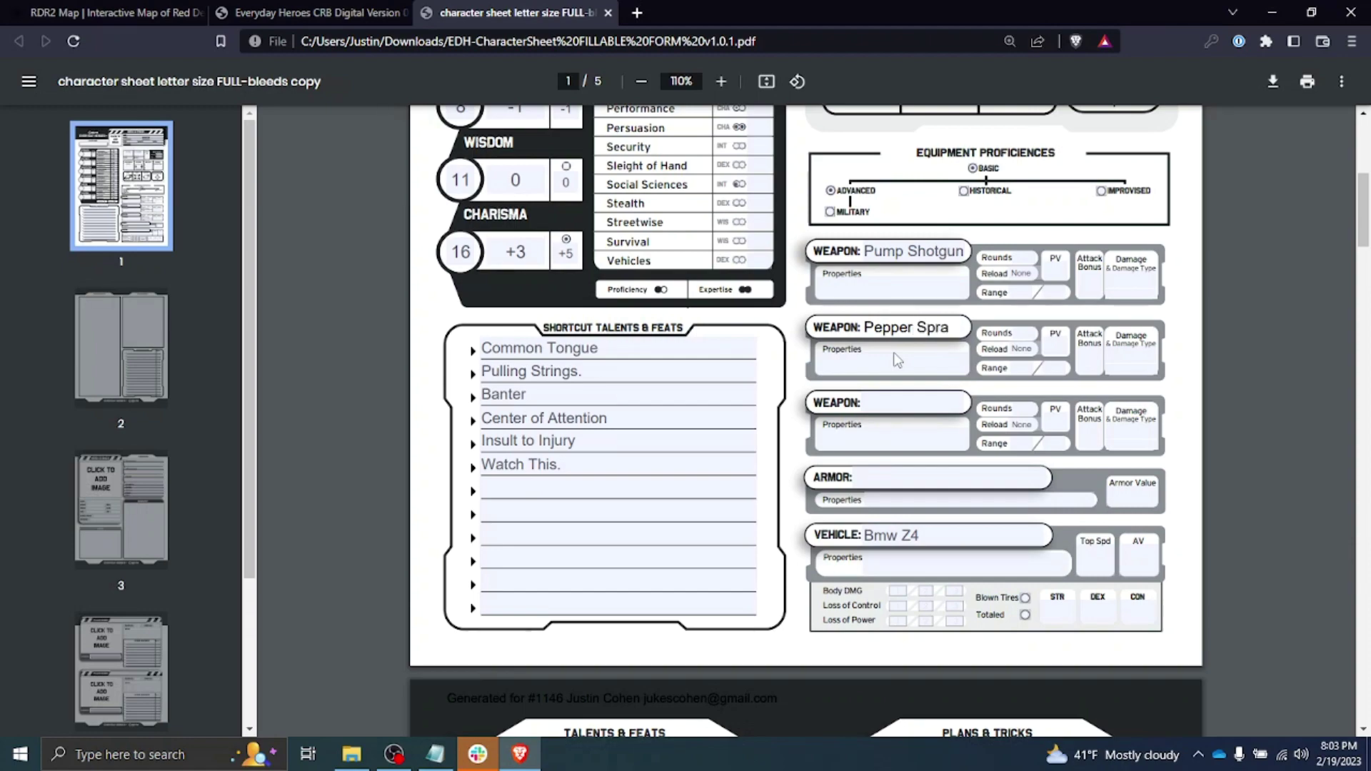
Step: Look up pepper spray in the rulebook's Basic Equipment section and enter 1d4 as its damage on the sheet
key("ctrl+shift+Tab")
scroll(392, 481, "down", 4)
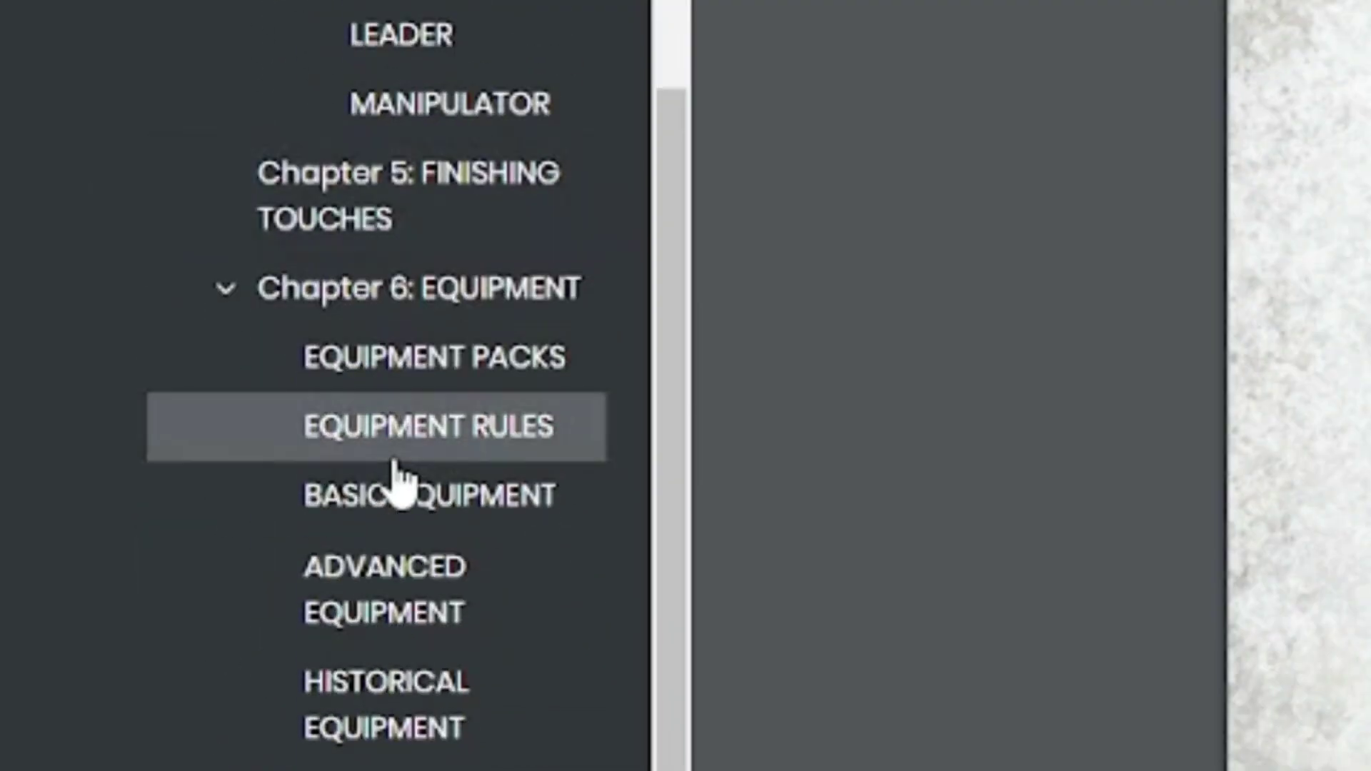
left_click(437, 509)
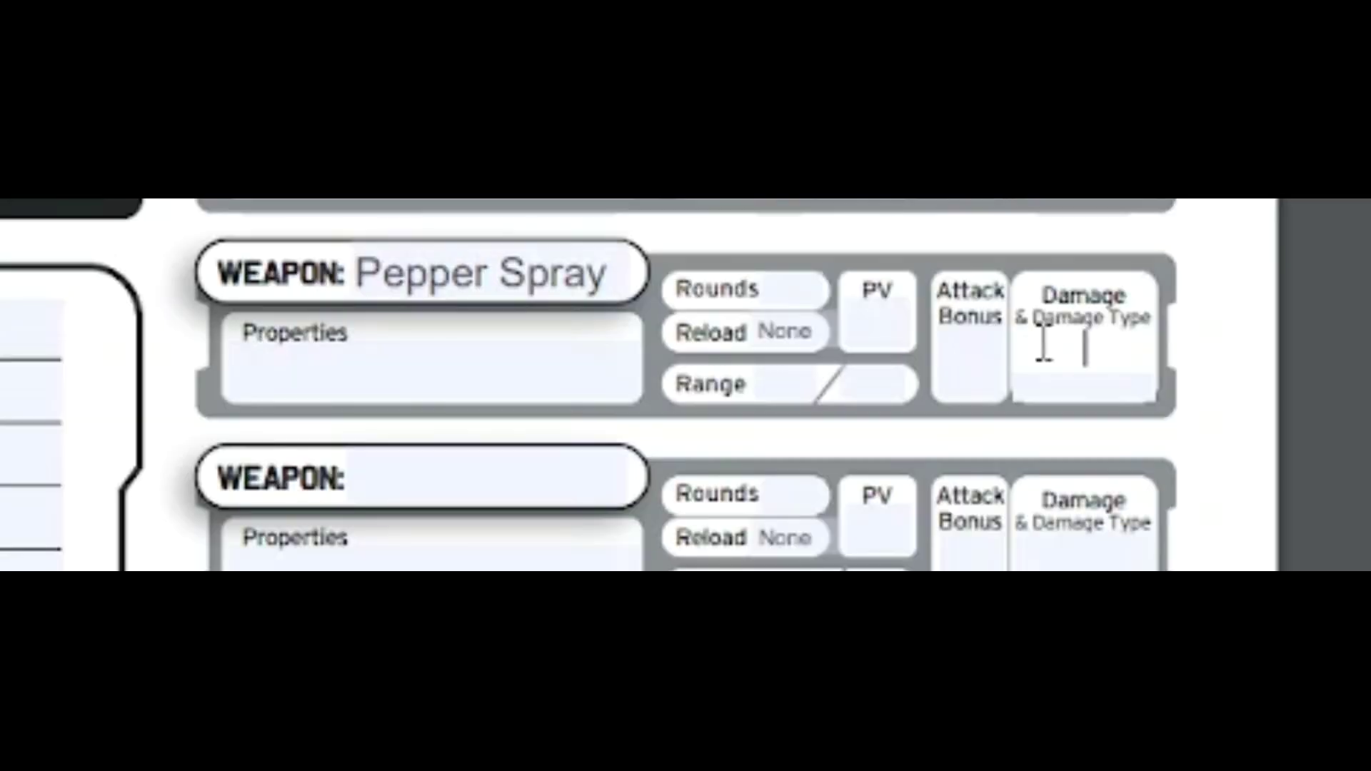
type("1d4")
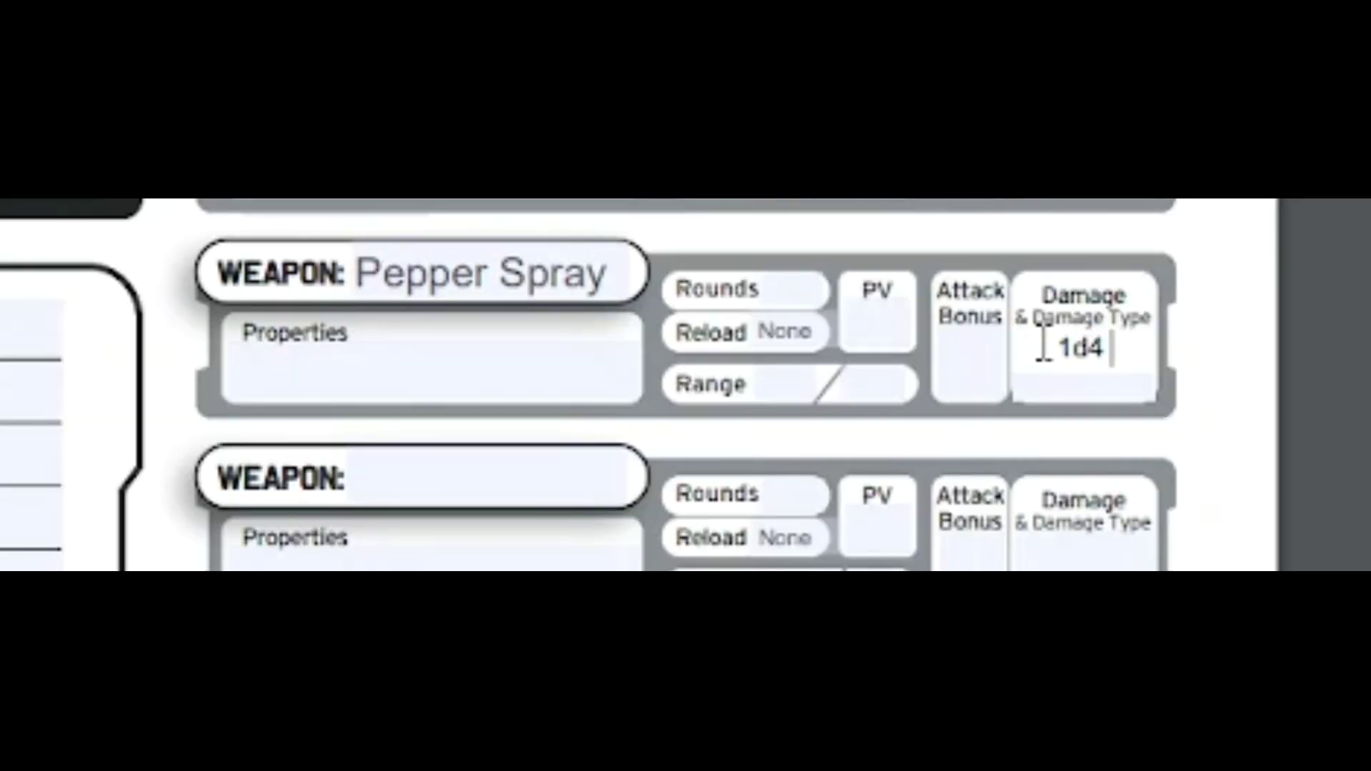
type(" Poison")
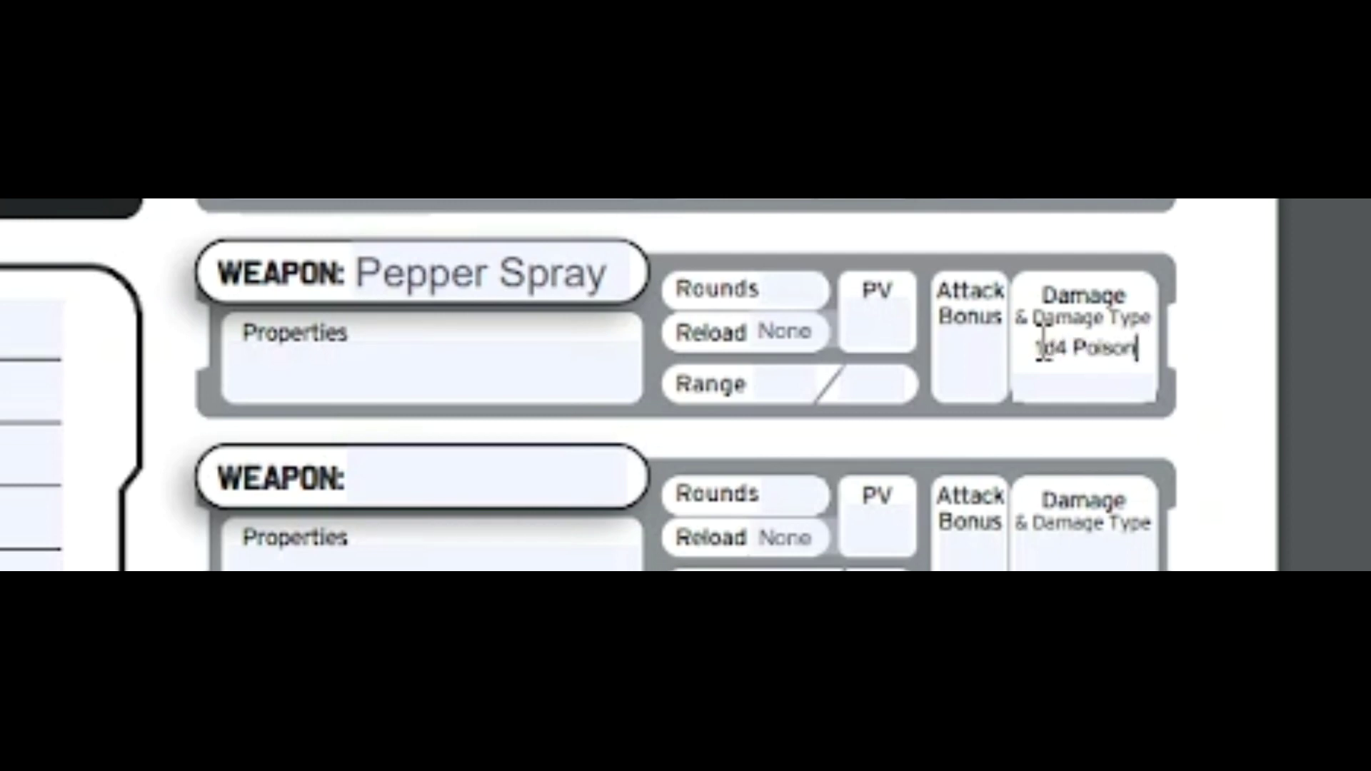
key("BackSpace")
key("BackSpace")
key("BackSpace")
key("BackSpace")
key("BackSpace")
key("BackSpace")
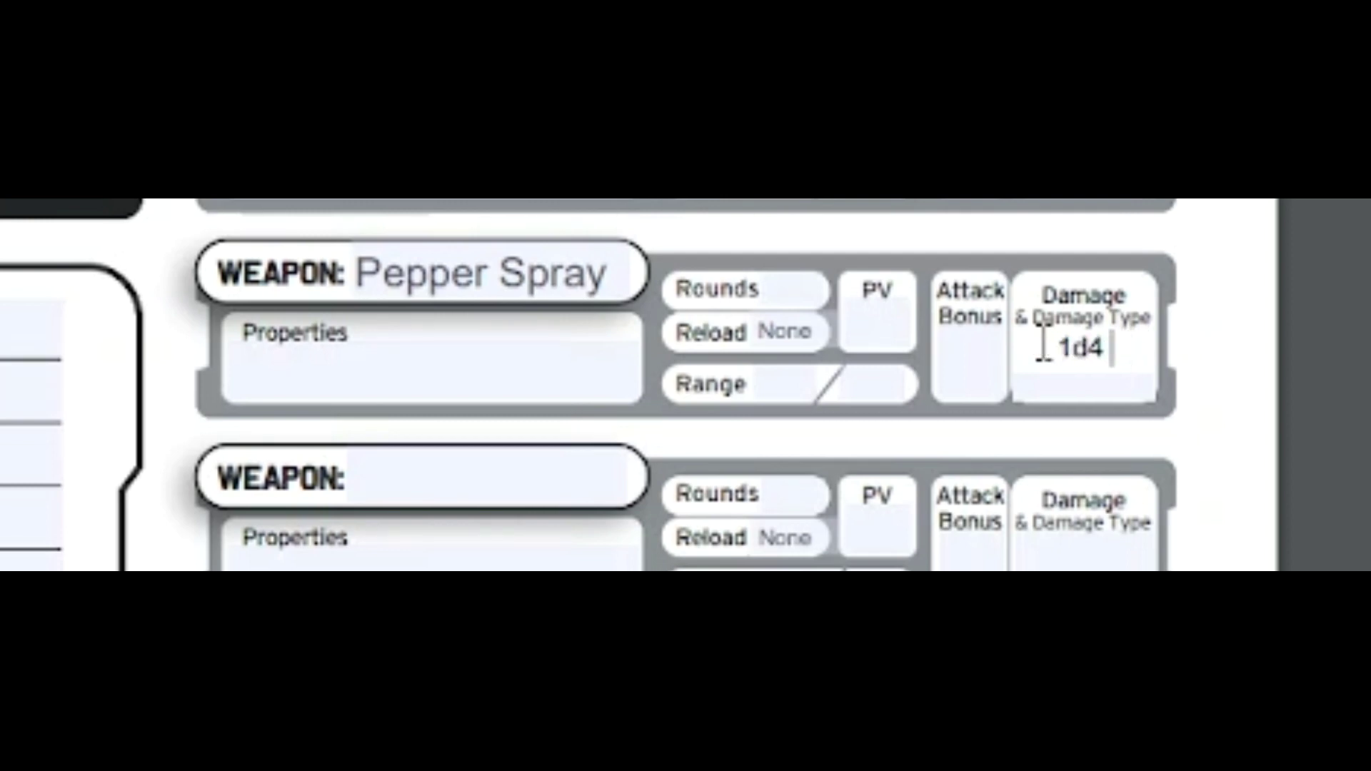
Step: Choose Poison as the Pepper Spray's damage type
left_click(1128, 386)
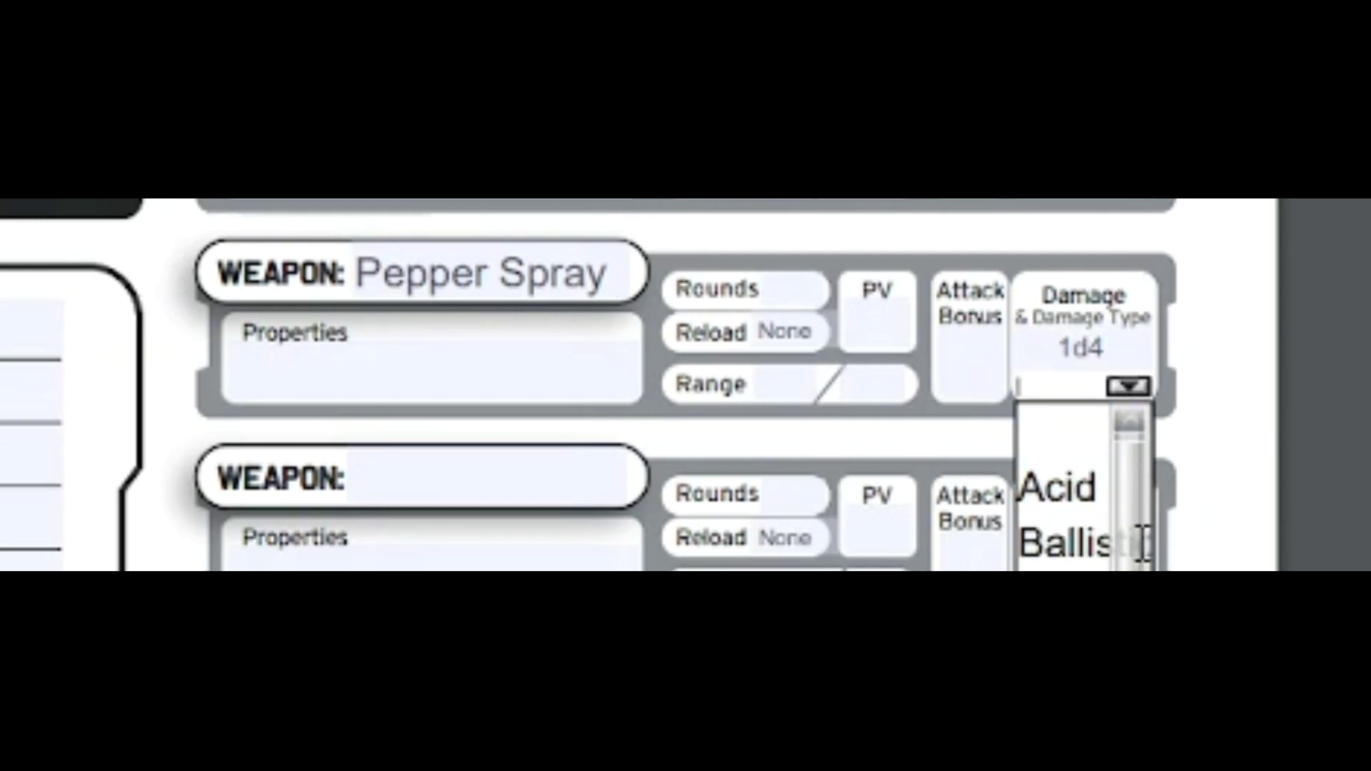
scroll(1133, 537, "down", 2)
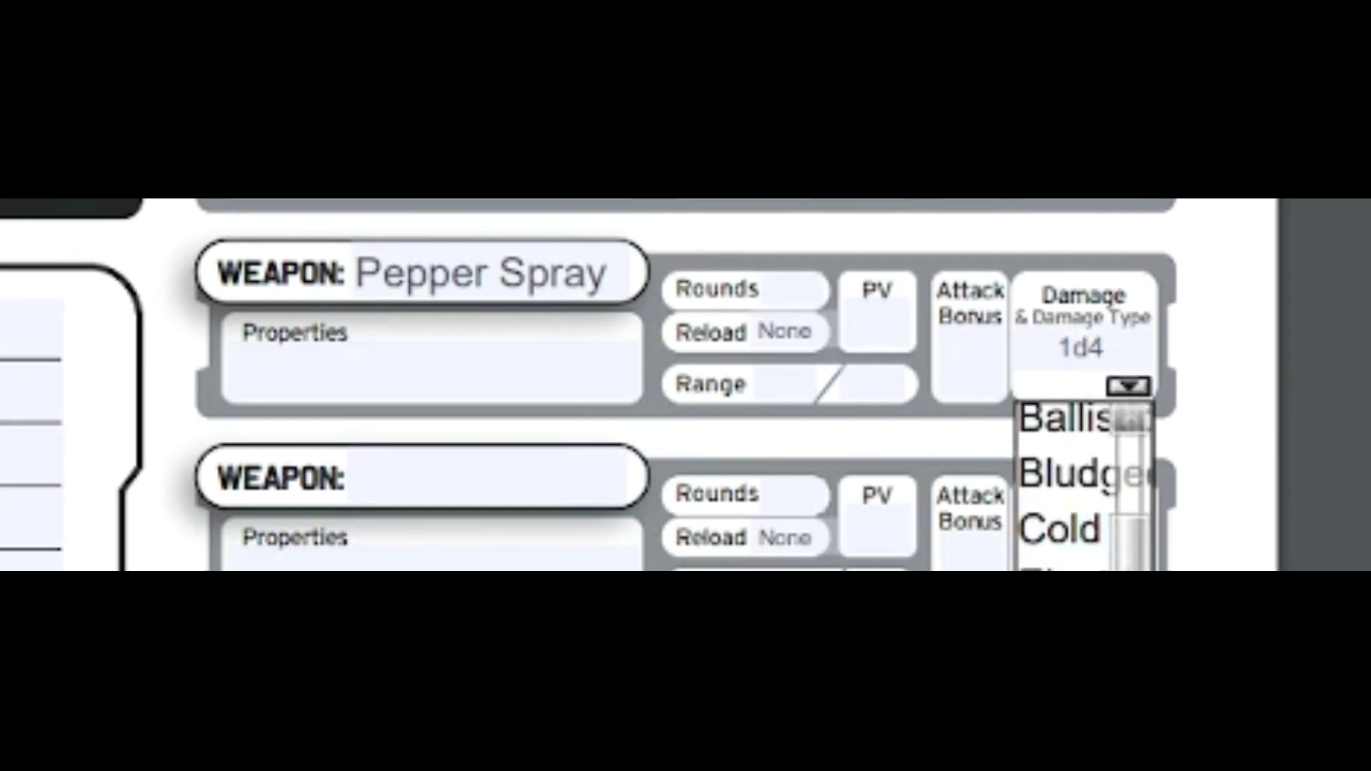
left_click(1029, 428)
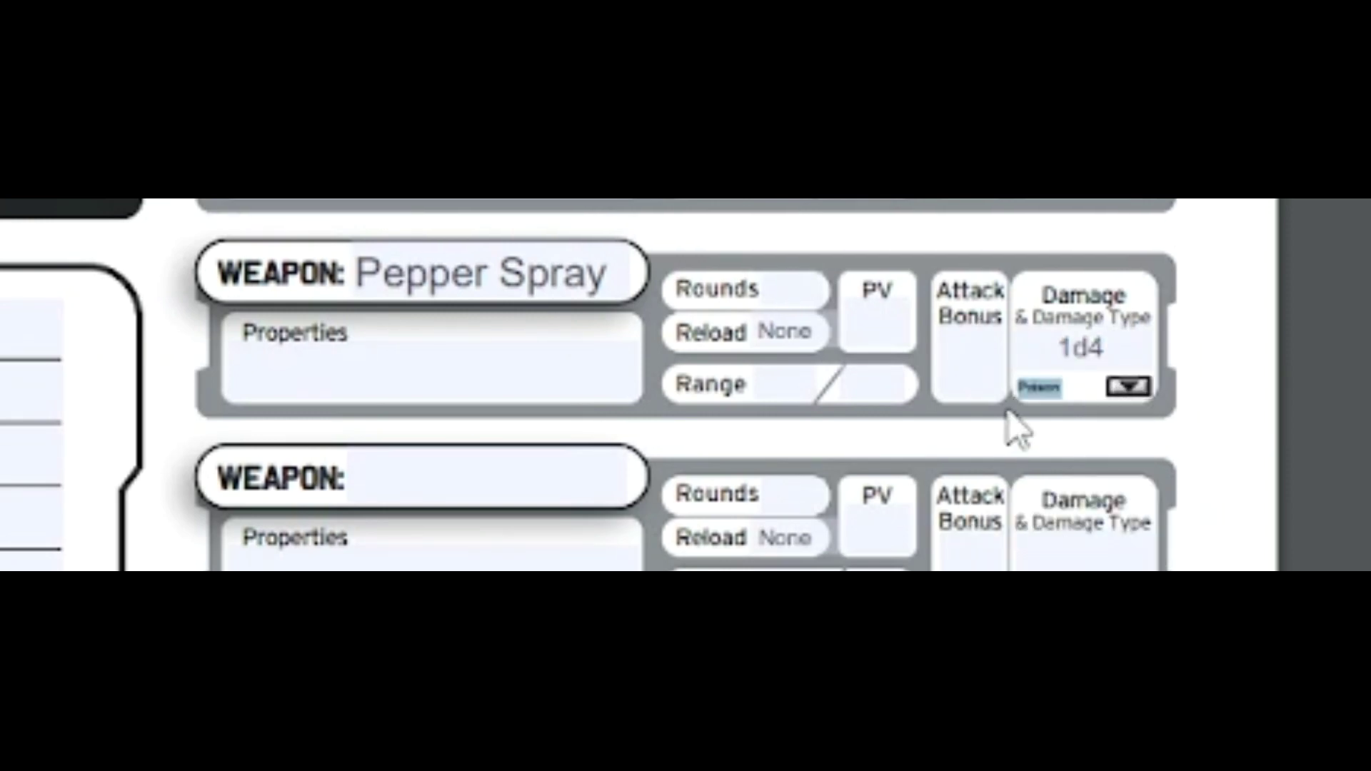
Step: Set the Pepper Spray's Range to 10 and its Rounds to 10
left_click(761, 385)
type("10")
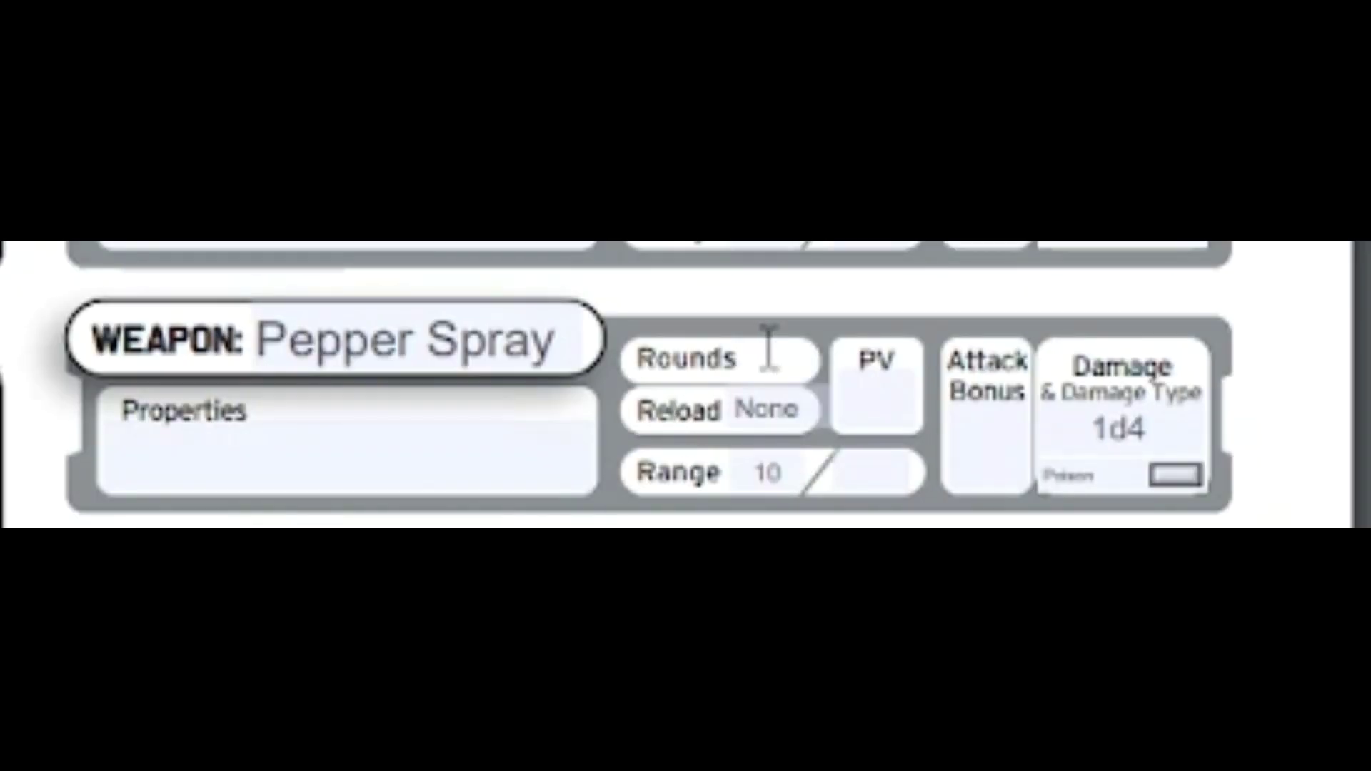
left_click(769, 357)
type("10")
Step: Enter Blinding as the Pepper Spray's property and set its PV to 0
left_click(297, 459)
type("Blin")
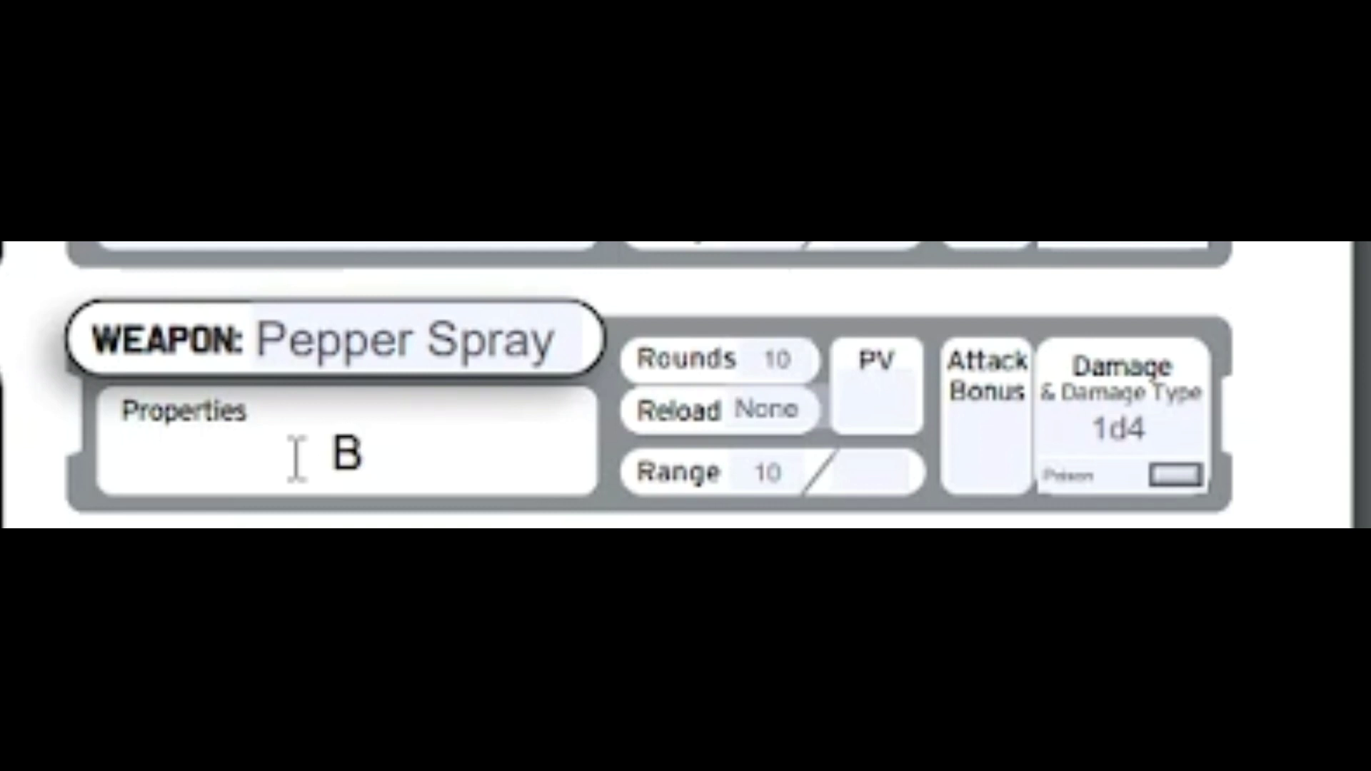
type("ding")
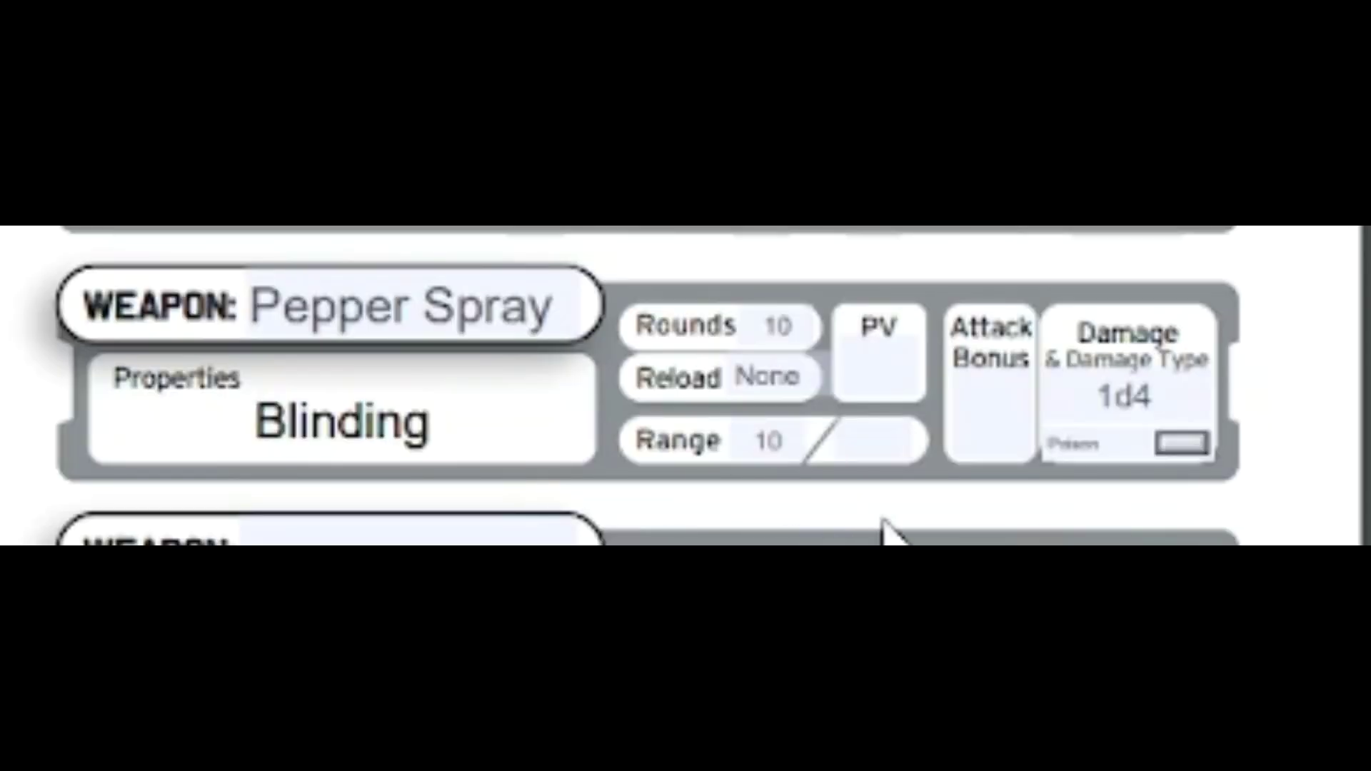
left_click(889, 369)
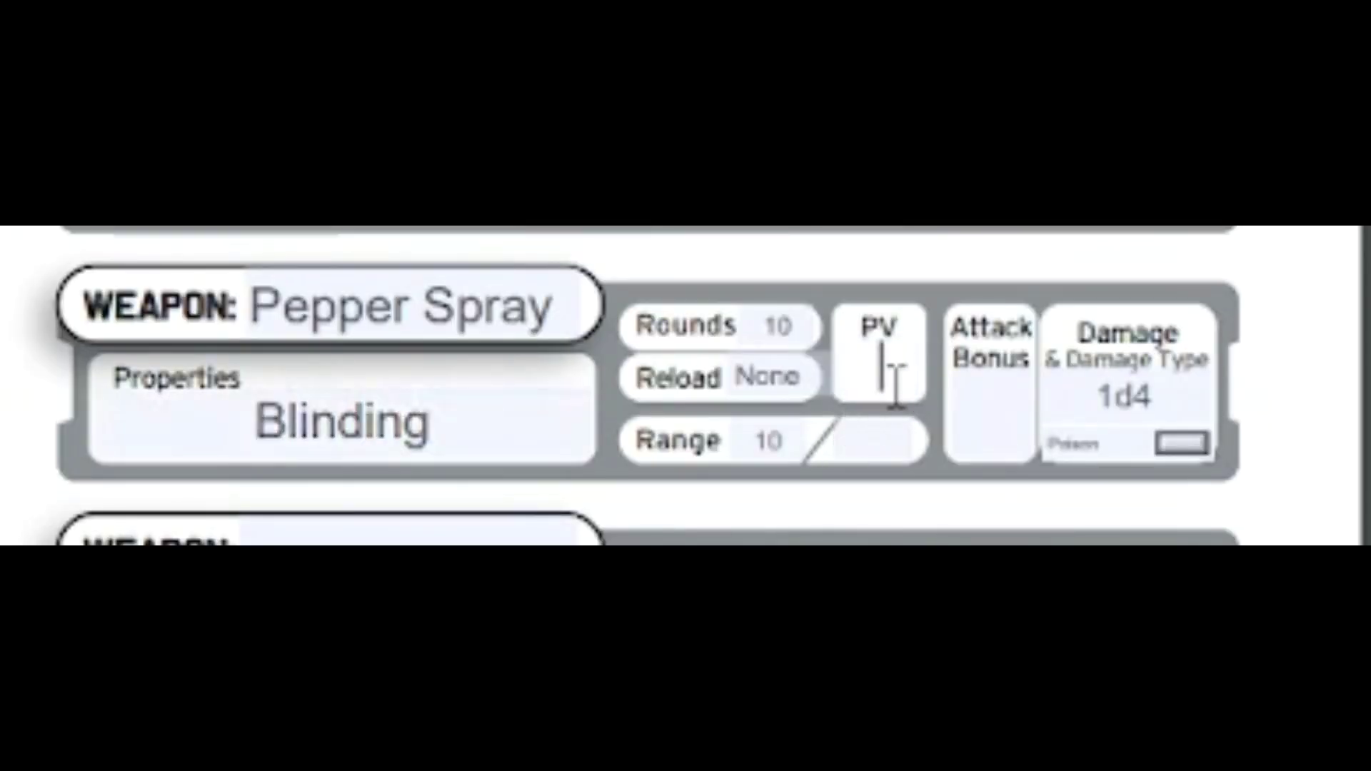
type("0")
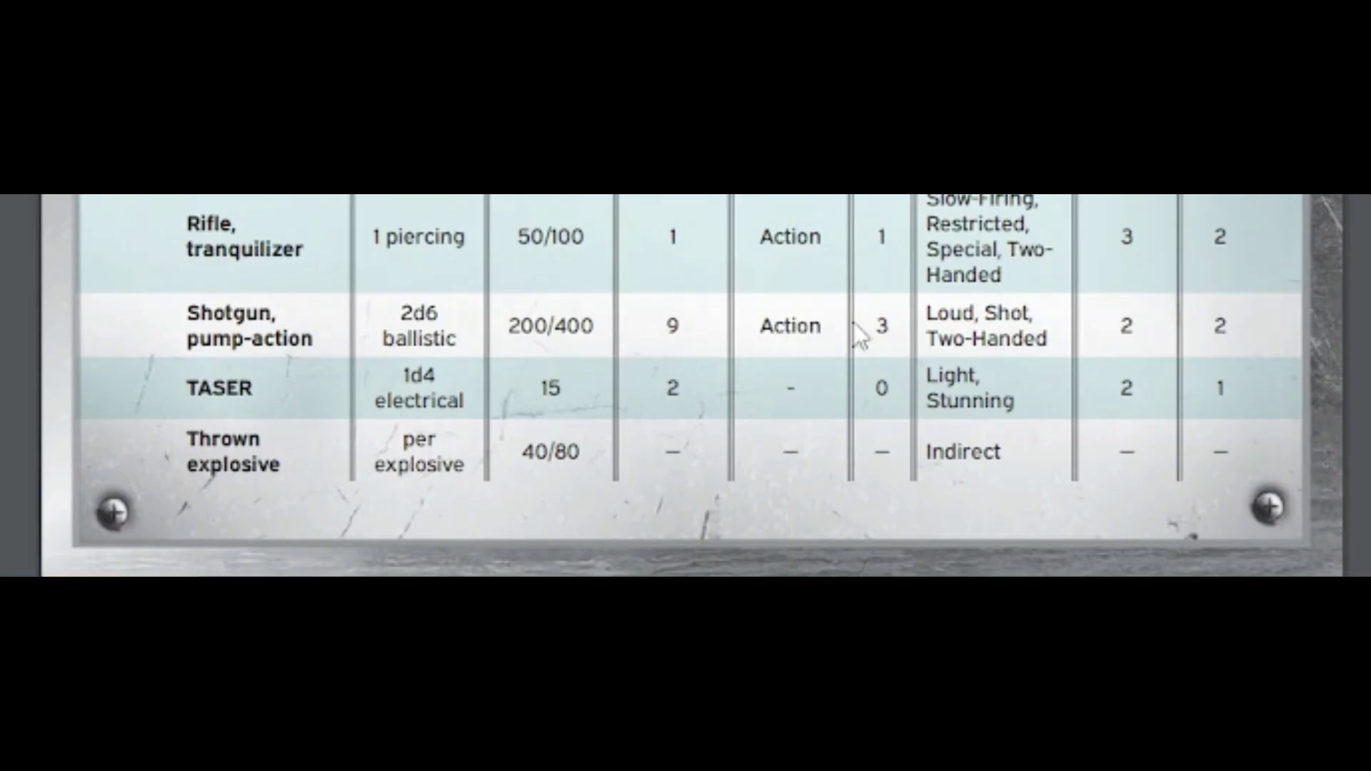
Step: Fill in the Pump Shotgun from the rulebook table: Rounds 9, Range 200/400, PV 3, damage 2d6 Ballistic, Reload Action
left_click_drag(835, 323, 759, 326)
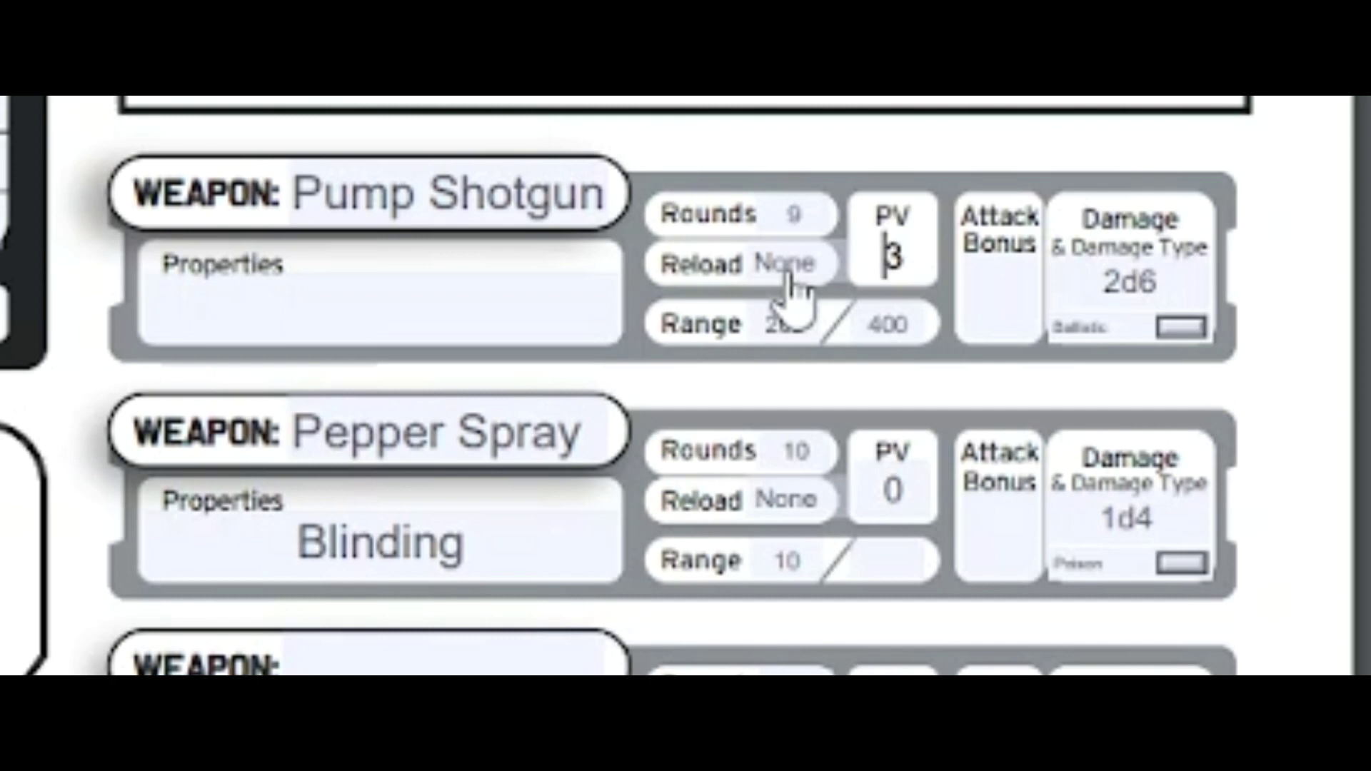
left_click(820, 264)
left_click(801, 377)
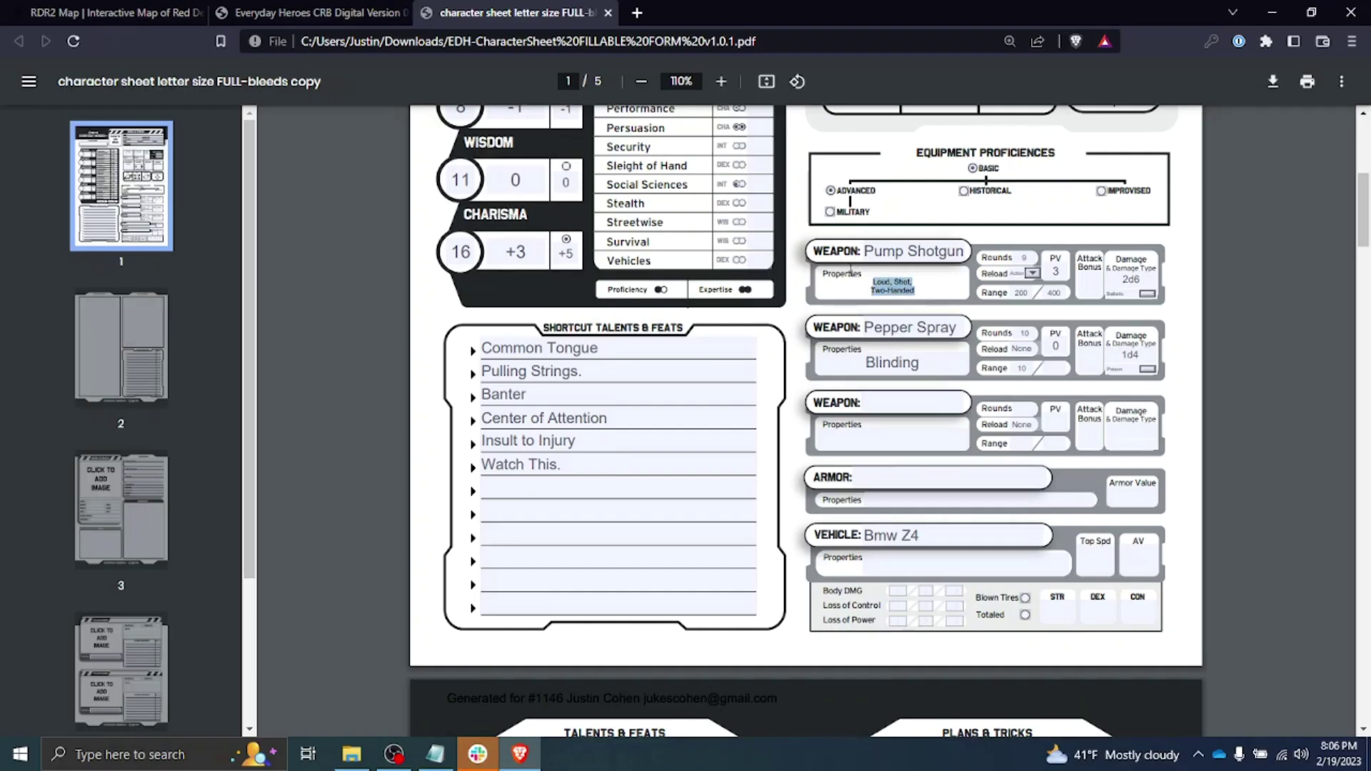
Step: Replace the Pump Shotgun's pasted properties with "Loud, Shot, Two Handed"
type("Loud, Shot,")
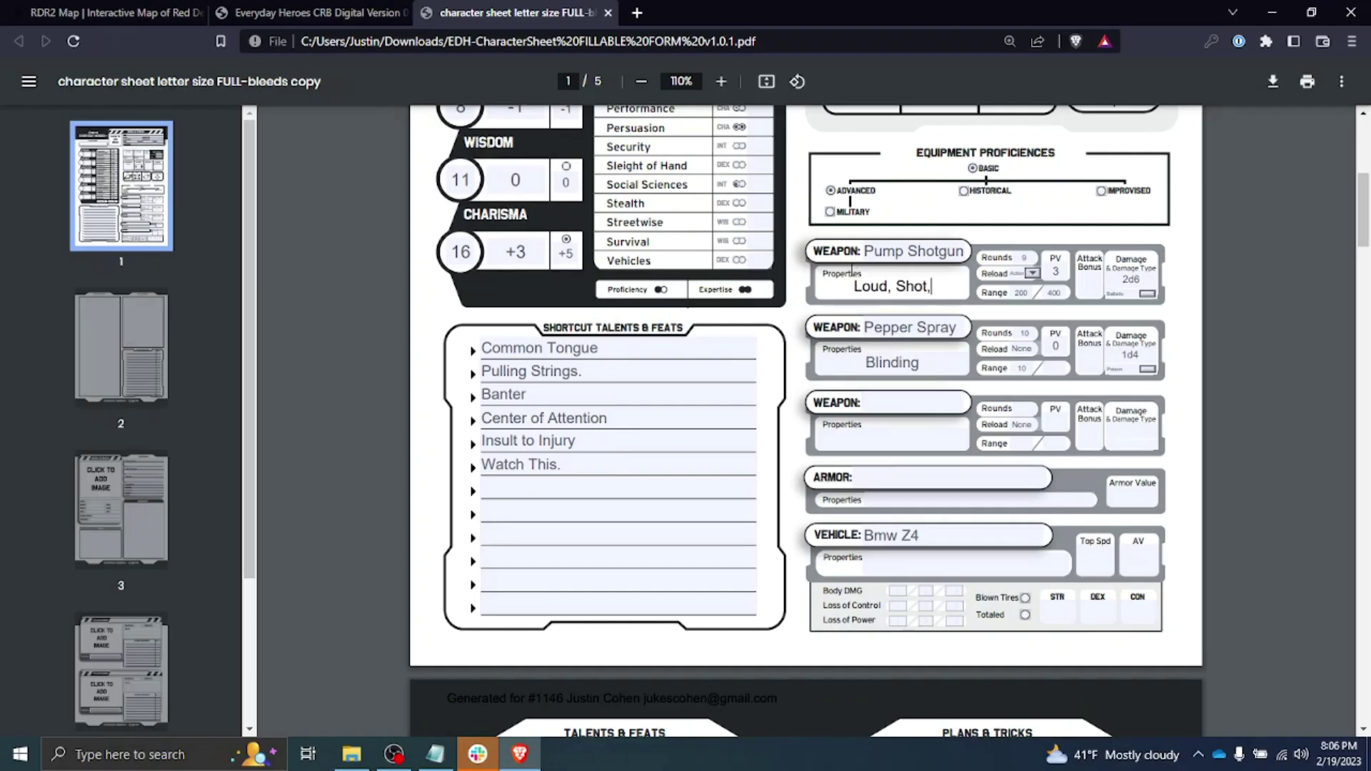
type(" Two")
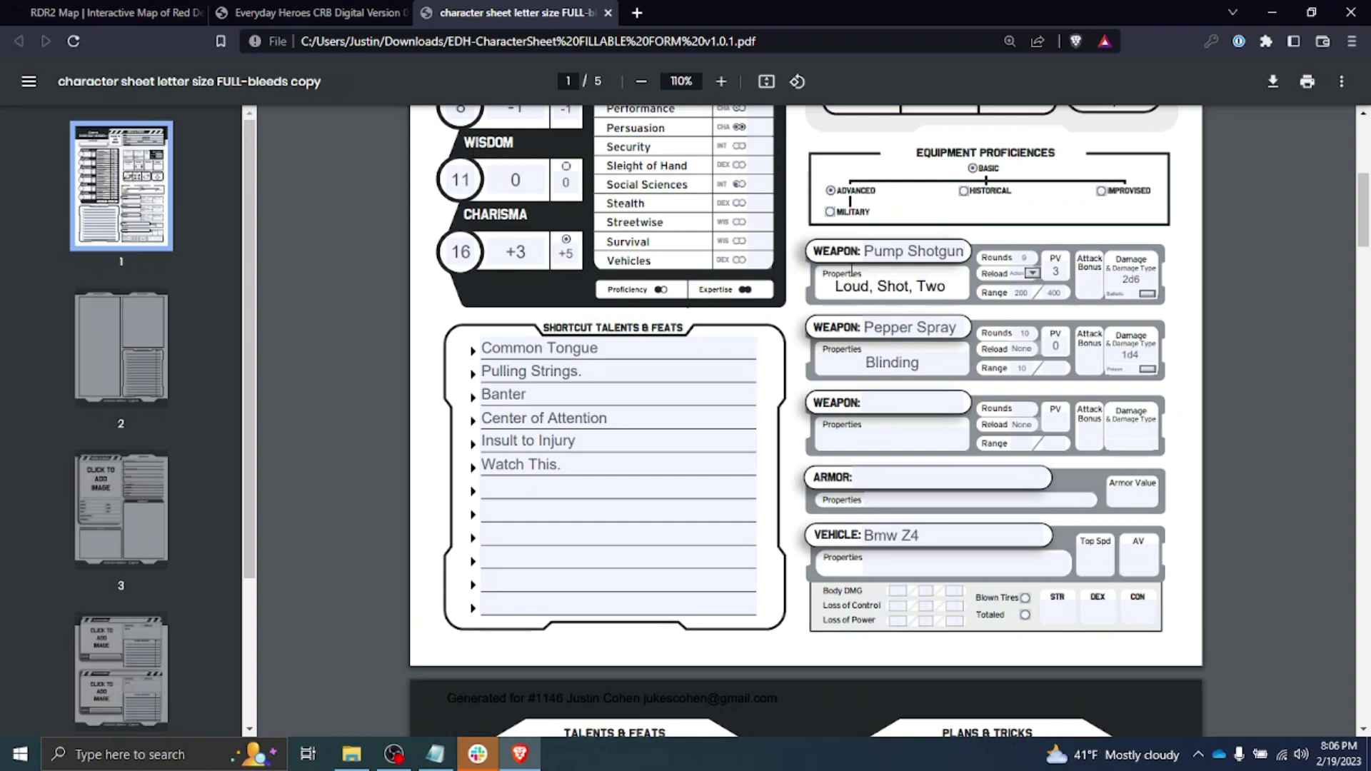
type(" Handed")
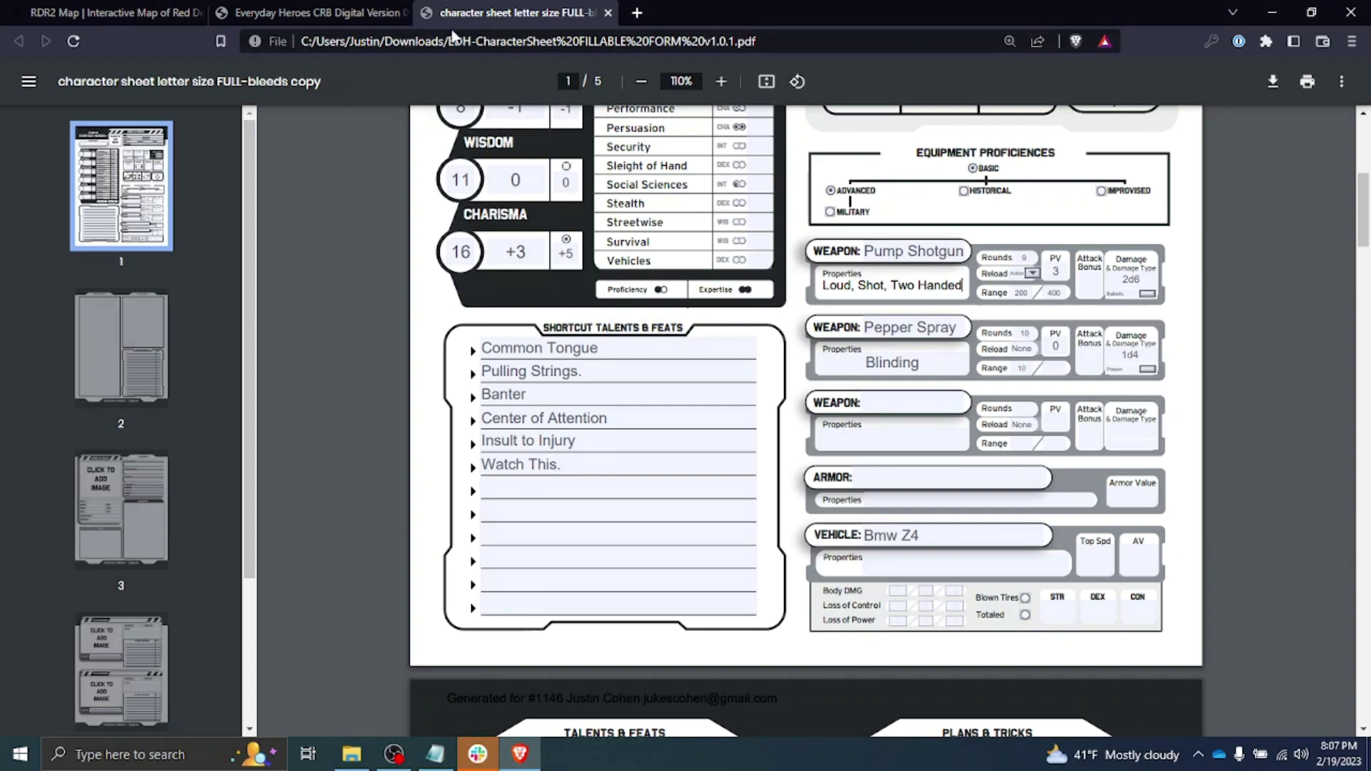
Step: Add a +4 bonus to the damage of both weapons, making the Pump Shotgun 2d6 +4 and the Pepper Spray 1d4 +4
left_click(314, 12)
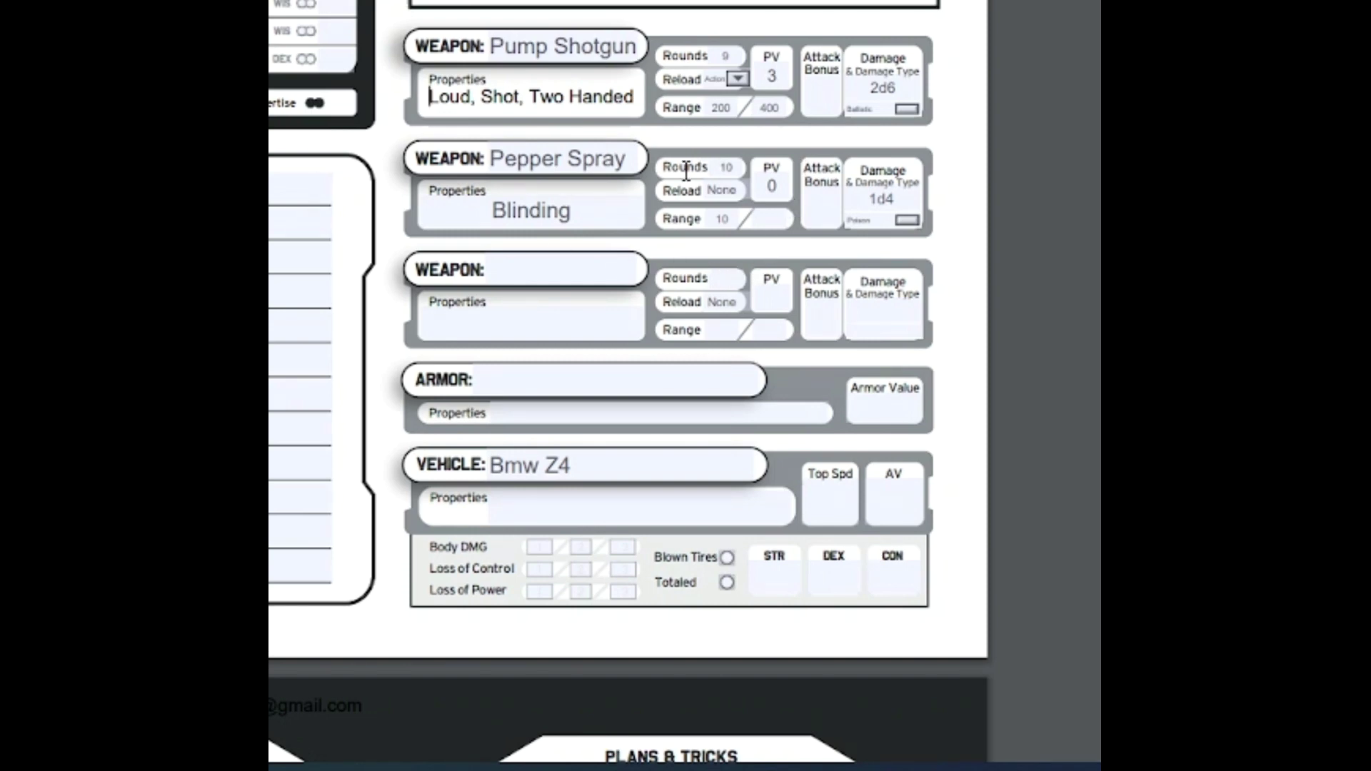
scroll(686, 172, "up", 1)
scroll(686, 172, "up", 5)
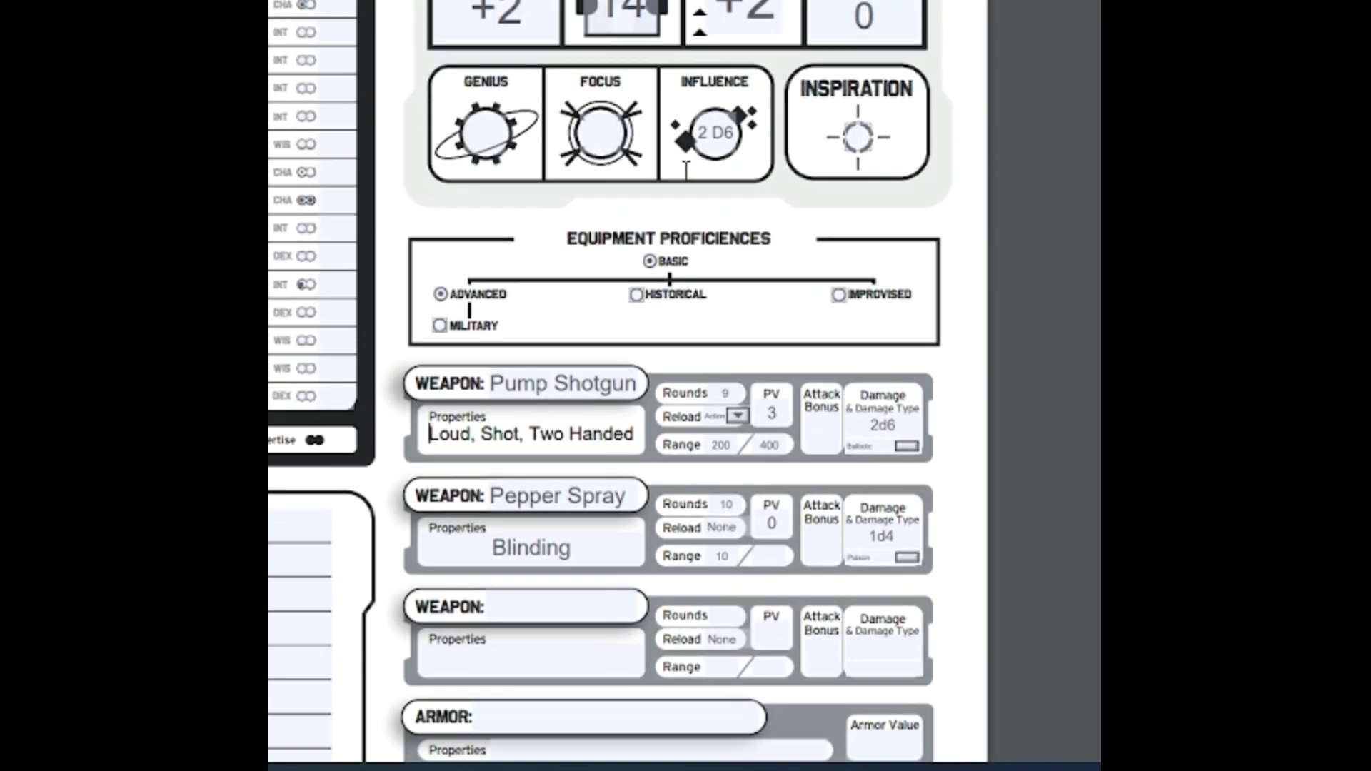
left_click(429, 476)
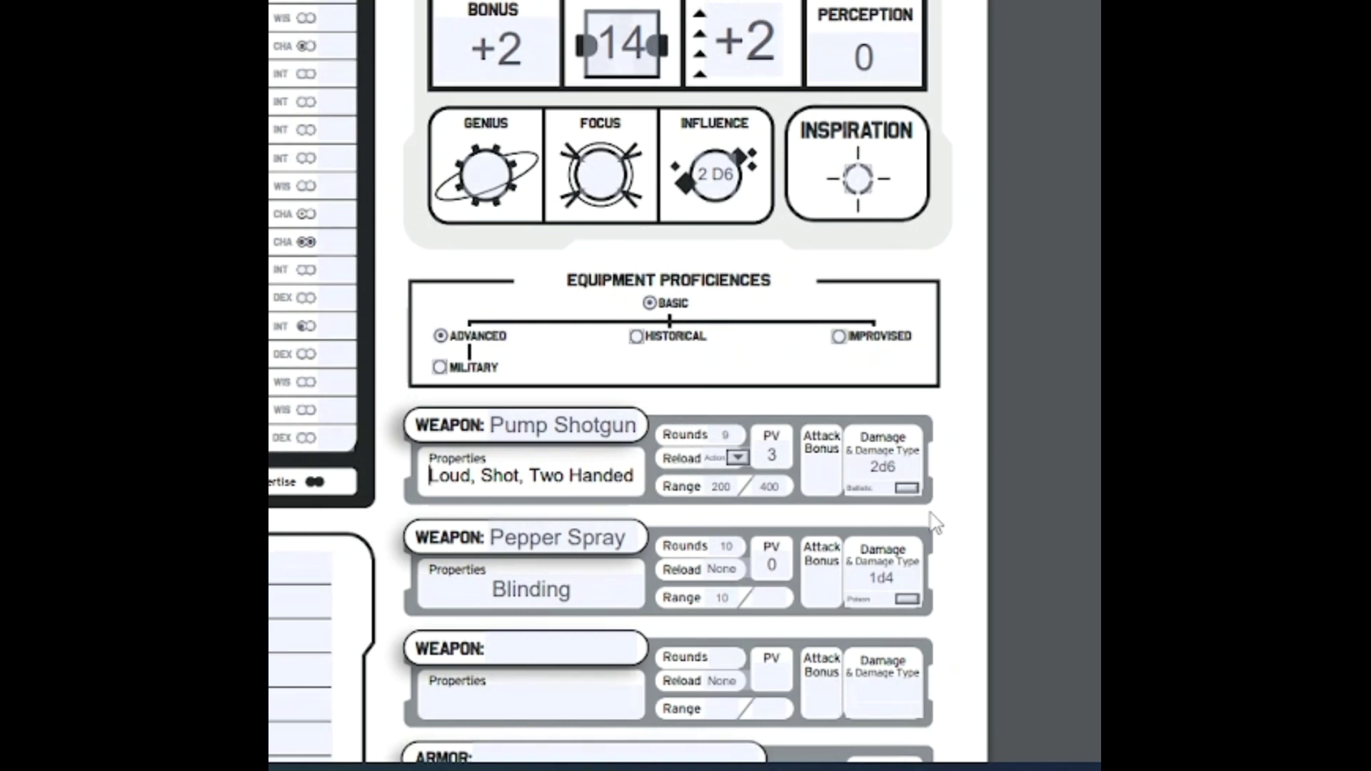
left_click(906, 467)
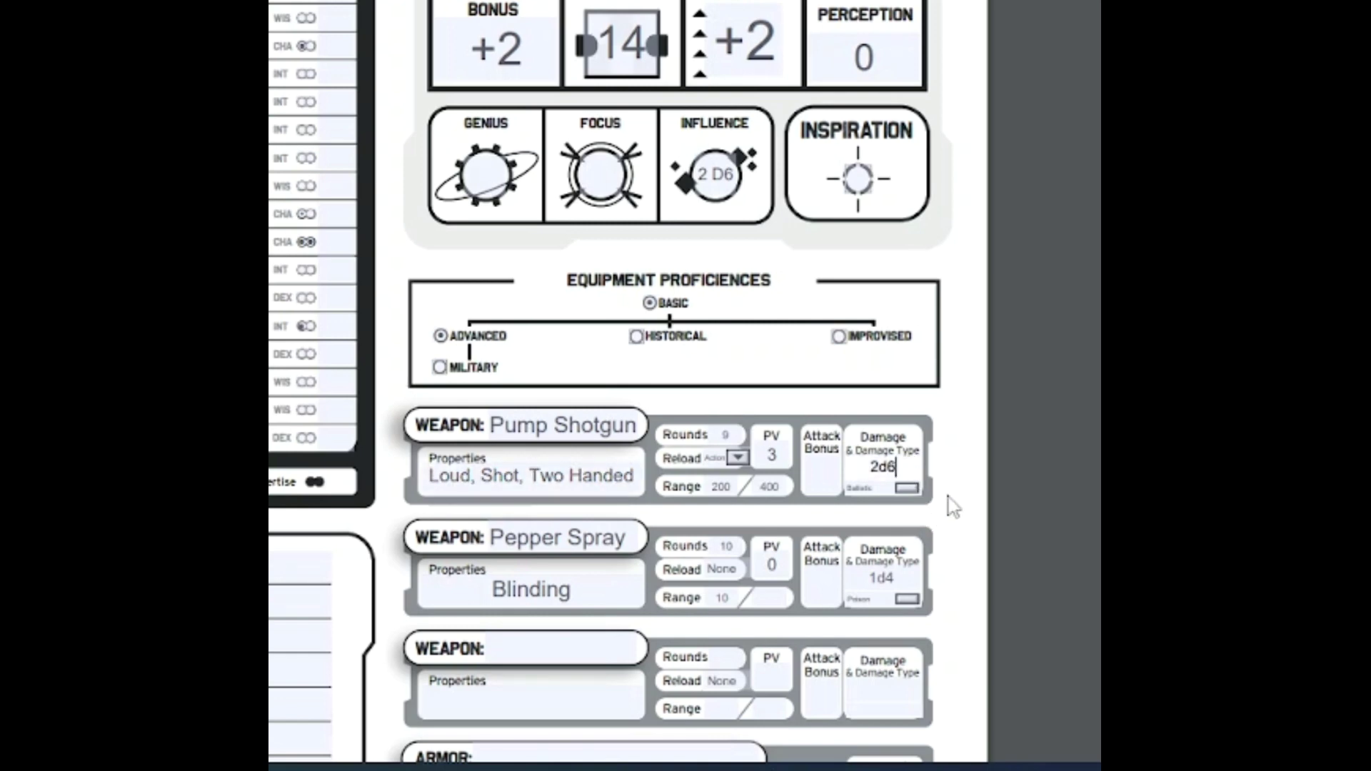
type("+4")
left_click(918, 578)
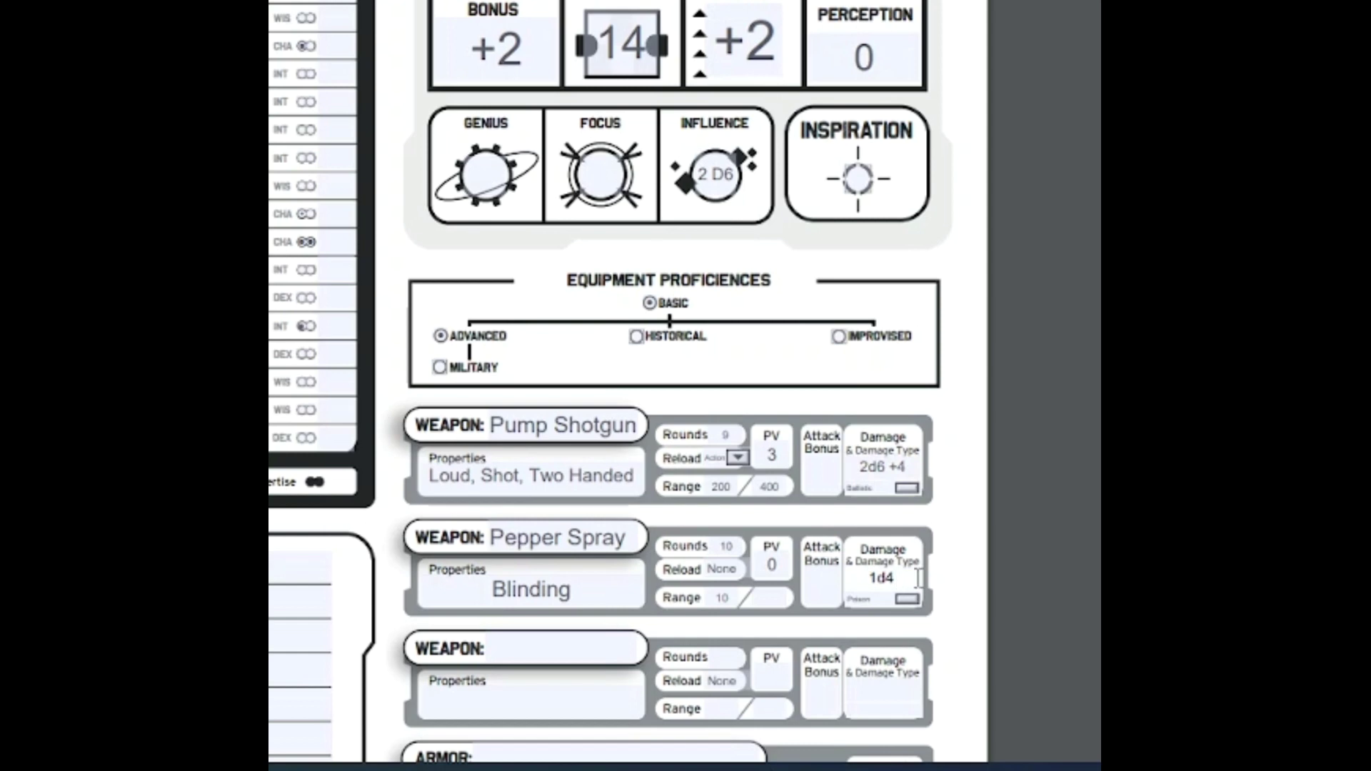
type("+4")
Step: Set the Bmw Z4's STR to 4, DEX to 4 and CON to 0 in the vehicle section
scroll(997, 537, "down", 3)
scroll(986, 518, "down", 3)
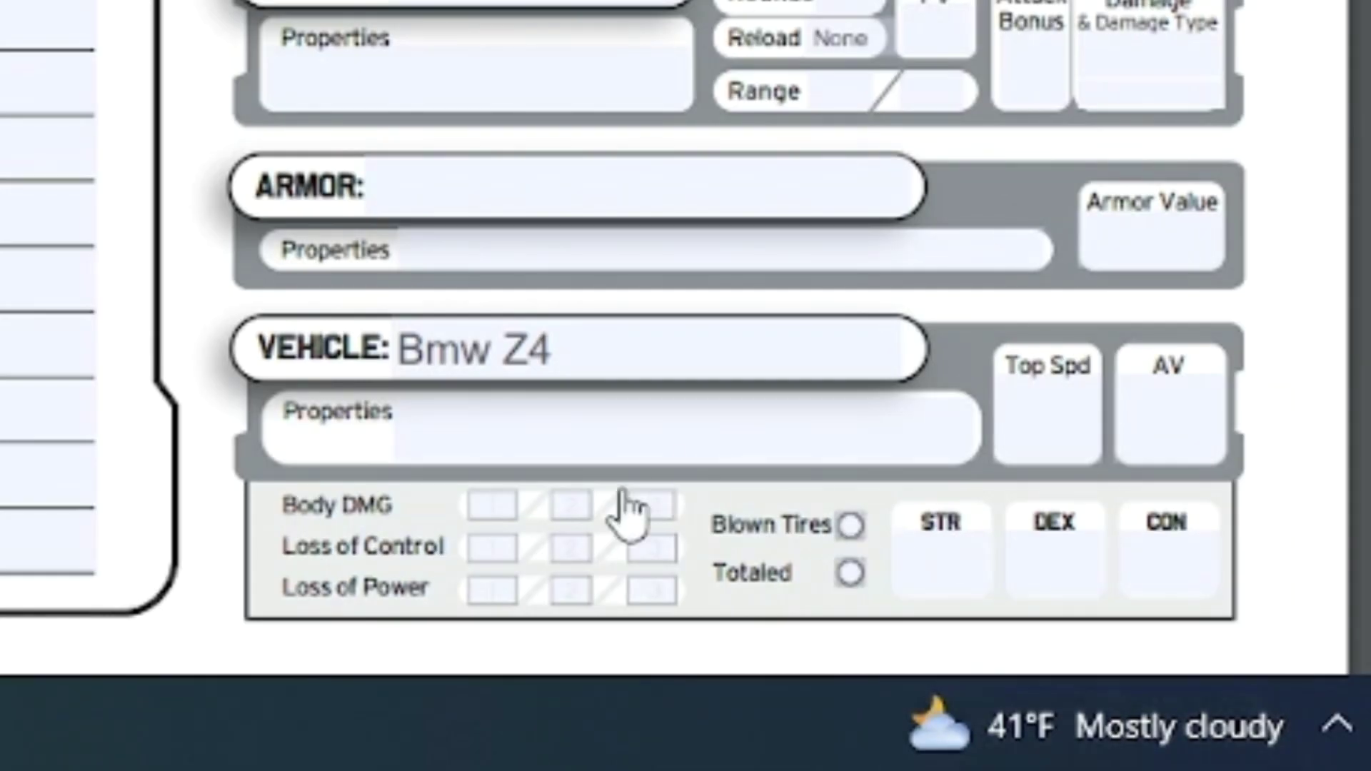
left_click(965, 539)
type("+4")
key("Tab")
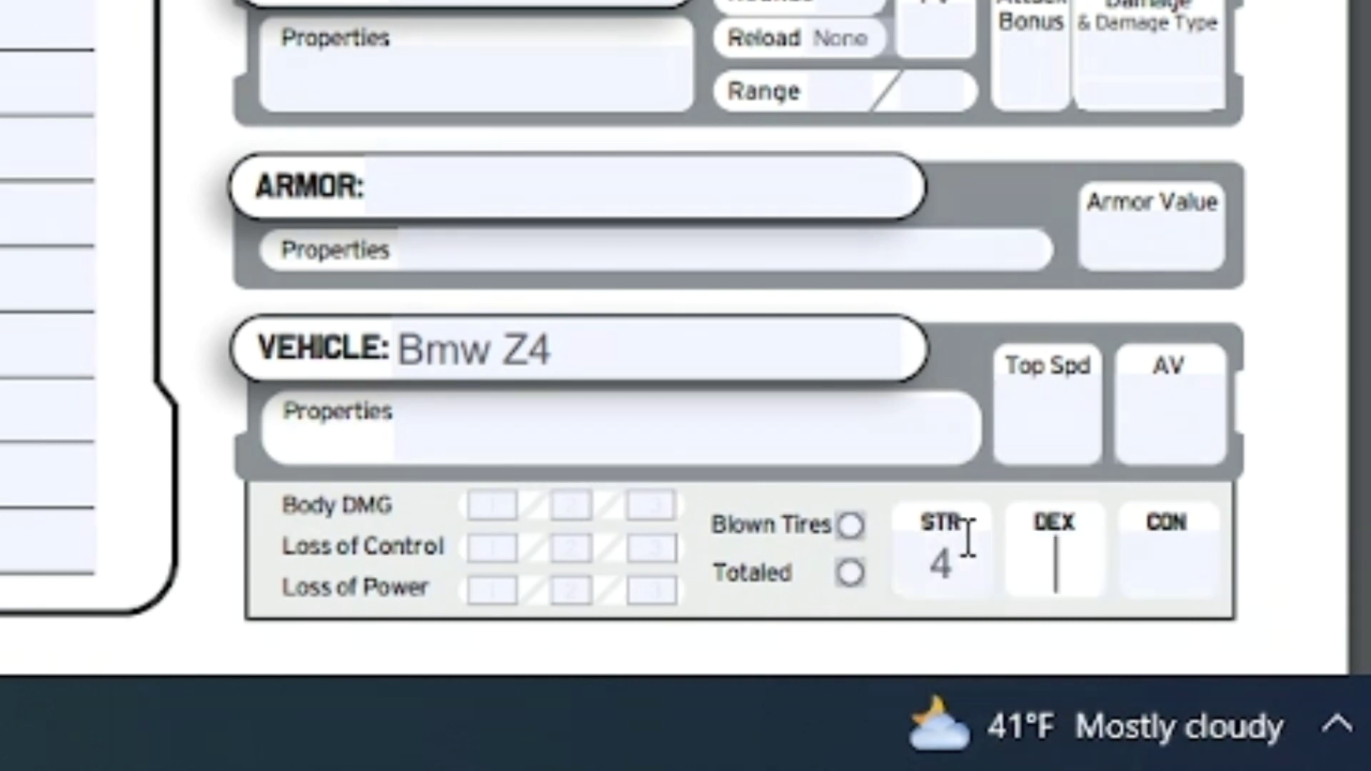
type("+4")
key("Tab")
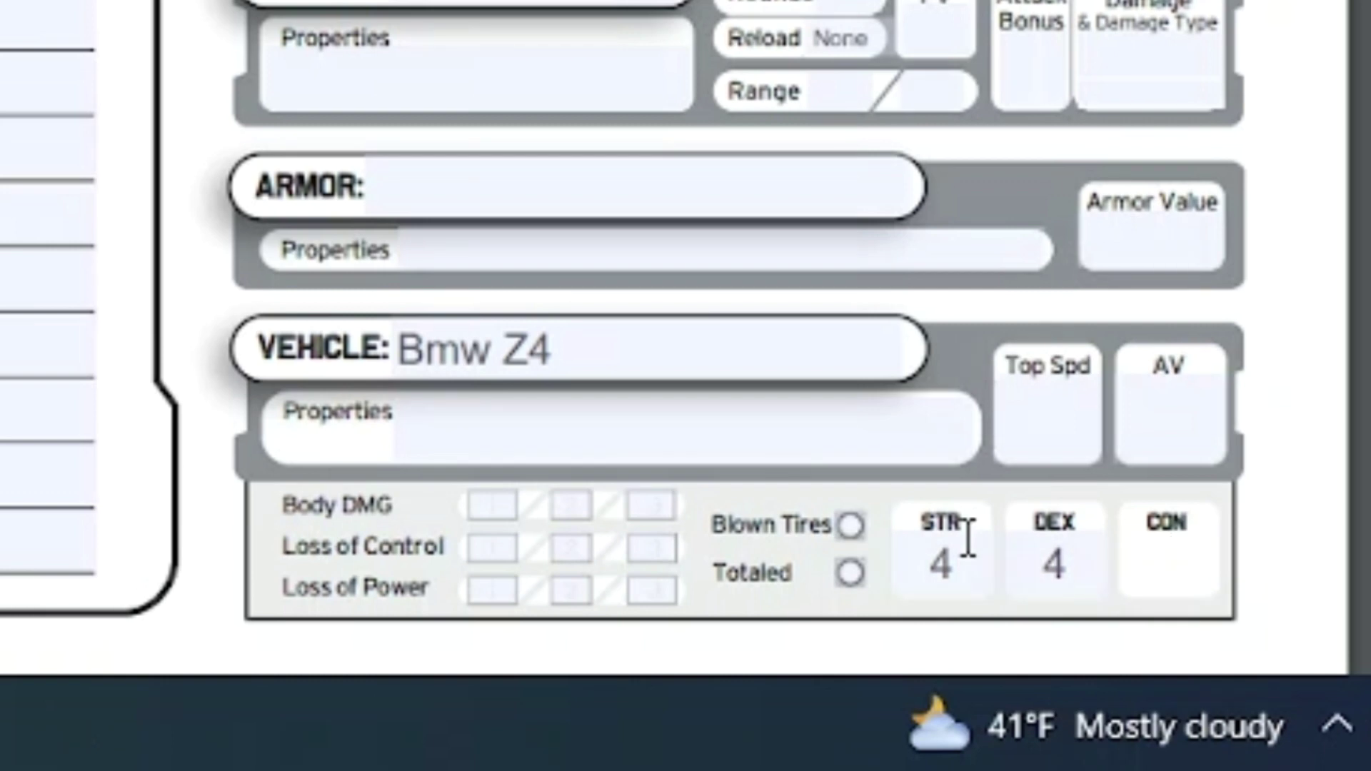
type("0")
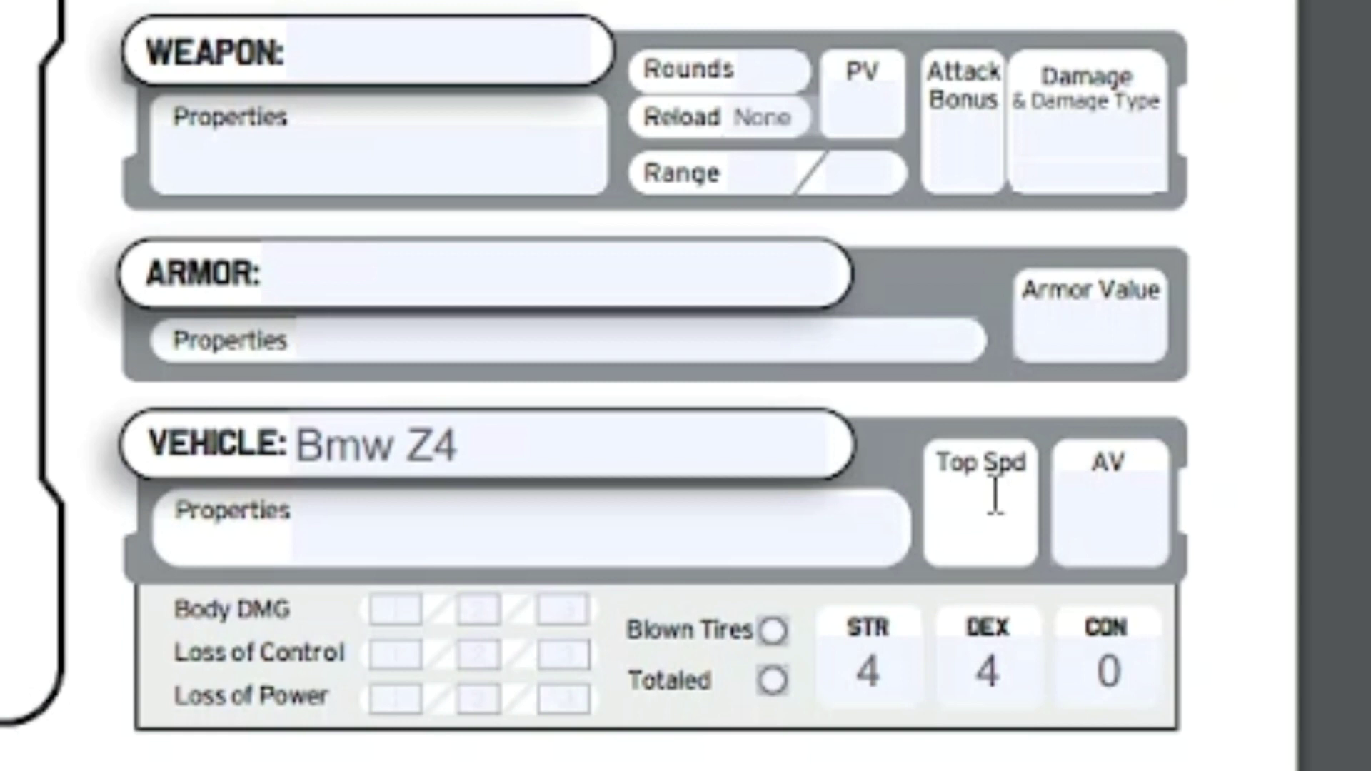
Step: Complete the Bmw Z4's entry with Top Spd 250, the property Huge and AV 2
left_click(995, 496)
type("250")
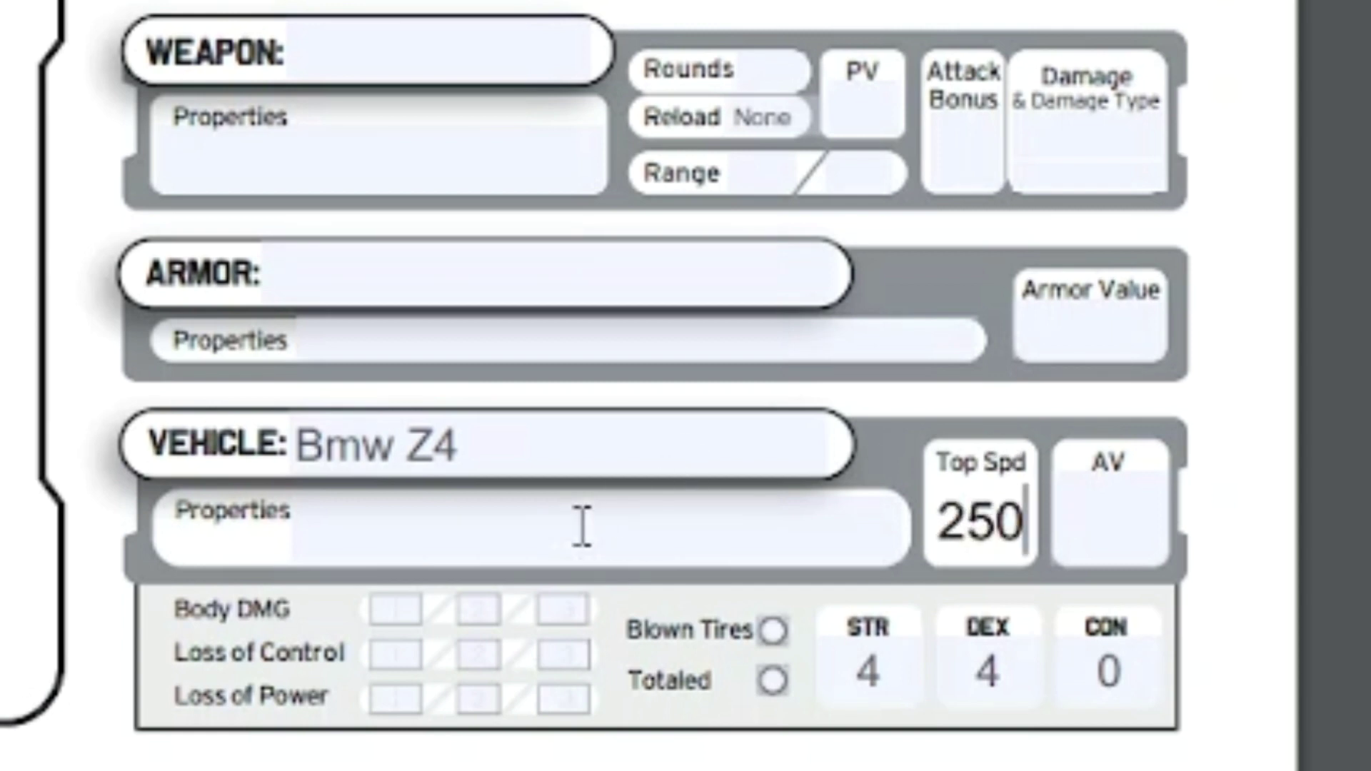
left_click(583, 526)
type("Huge")
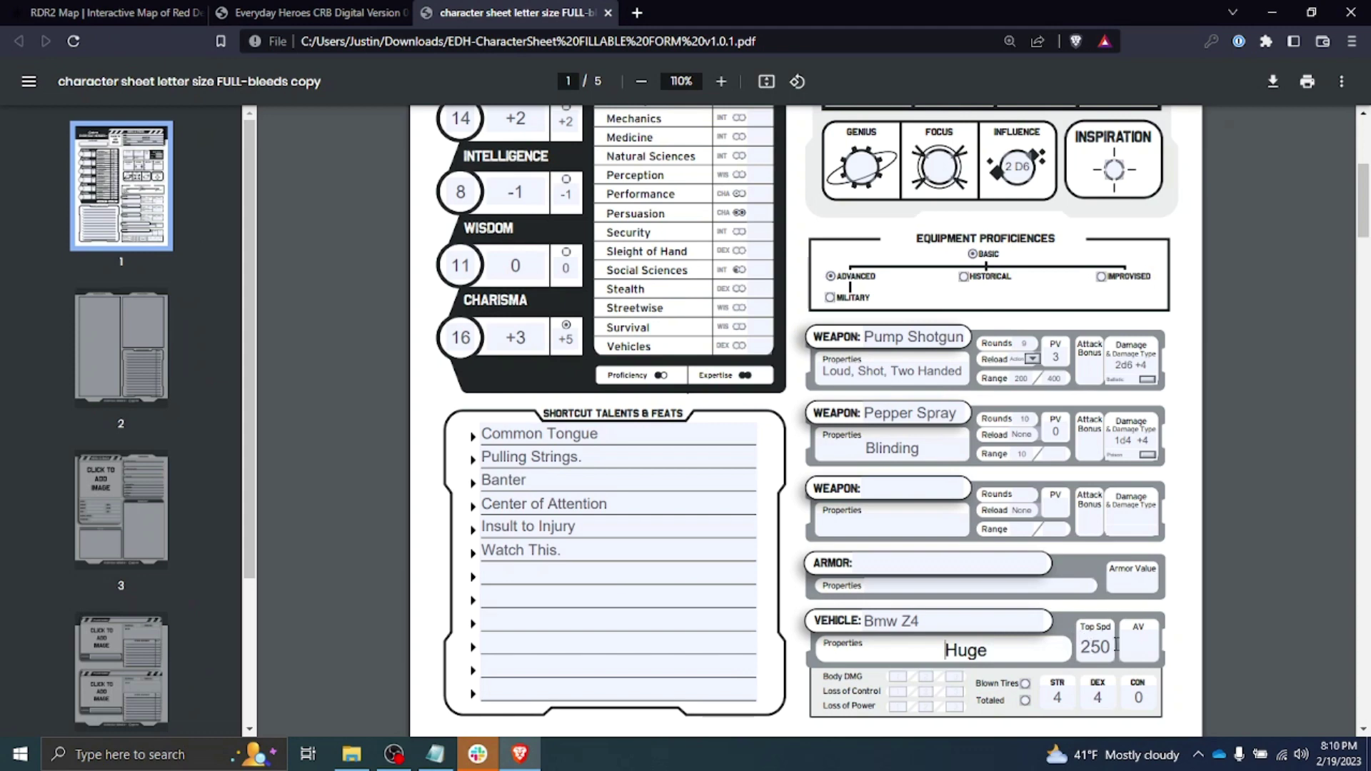
left_click(1146, 646)
type("2")
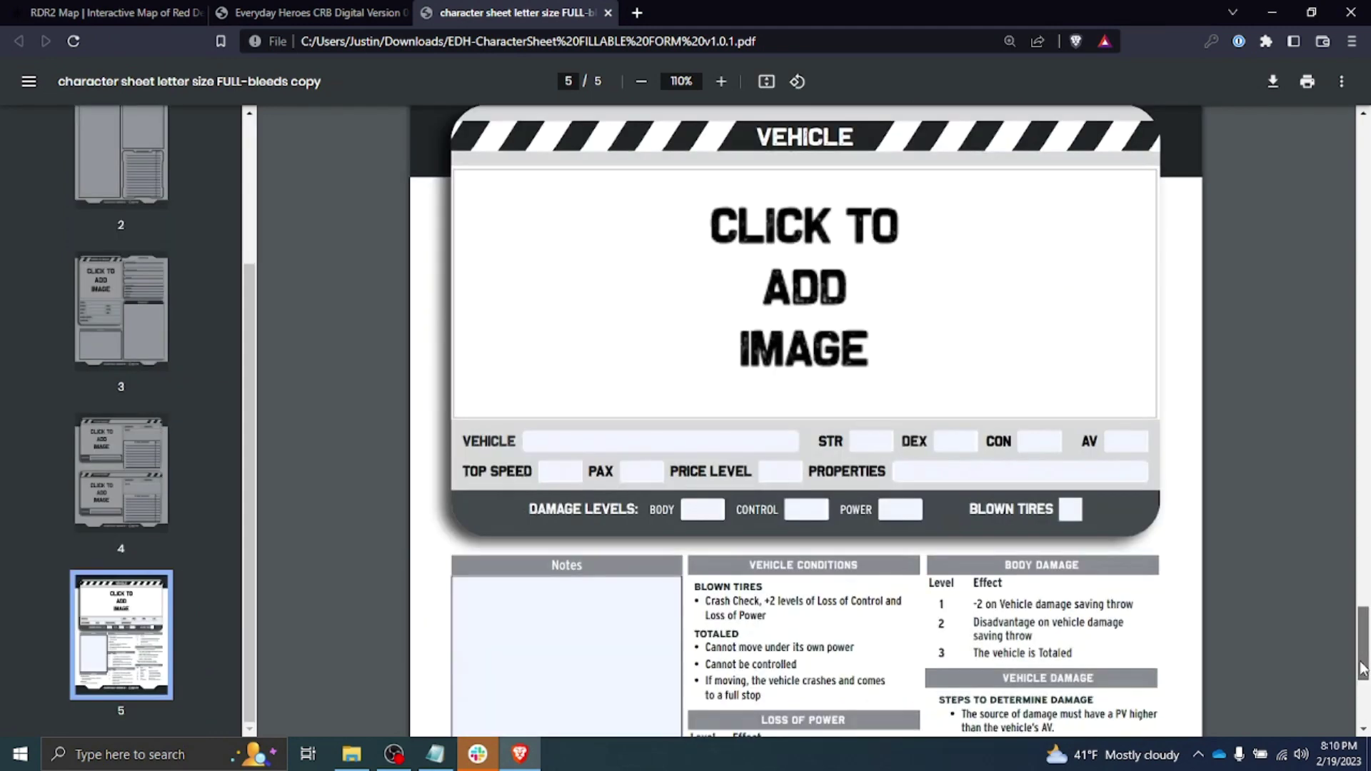
Step: Look over the sheet's remaining pages: the vehicle card, the Hero ID, Persona and Biography fields, and the place cards with stored equipment
key("Tab")
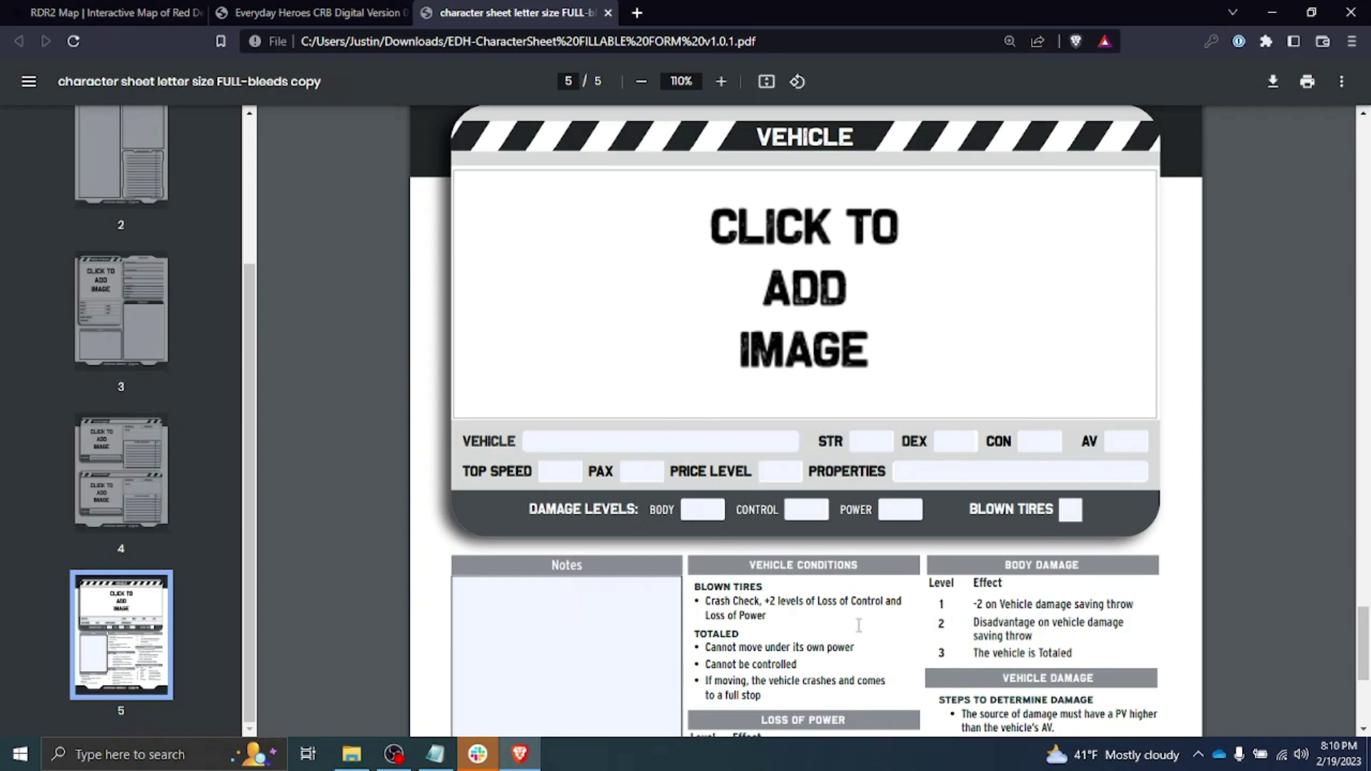
left_click_drag(1364, 643, 1337, 378)
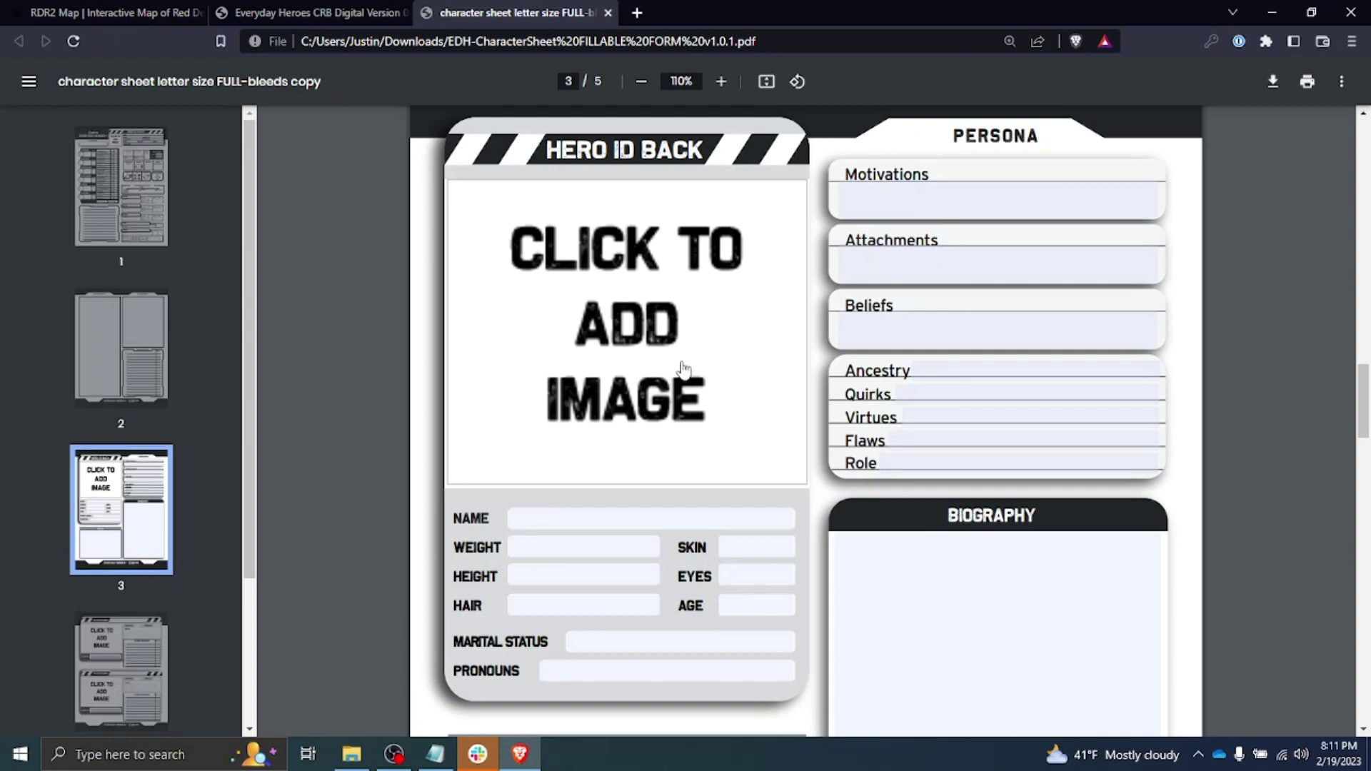
left_click(529, 523)
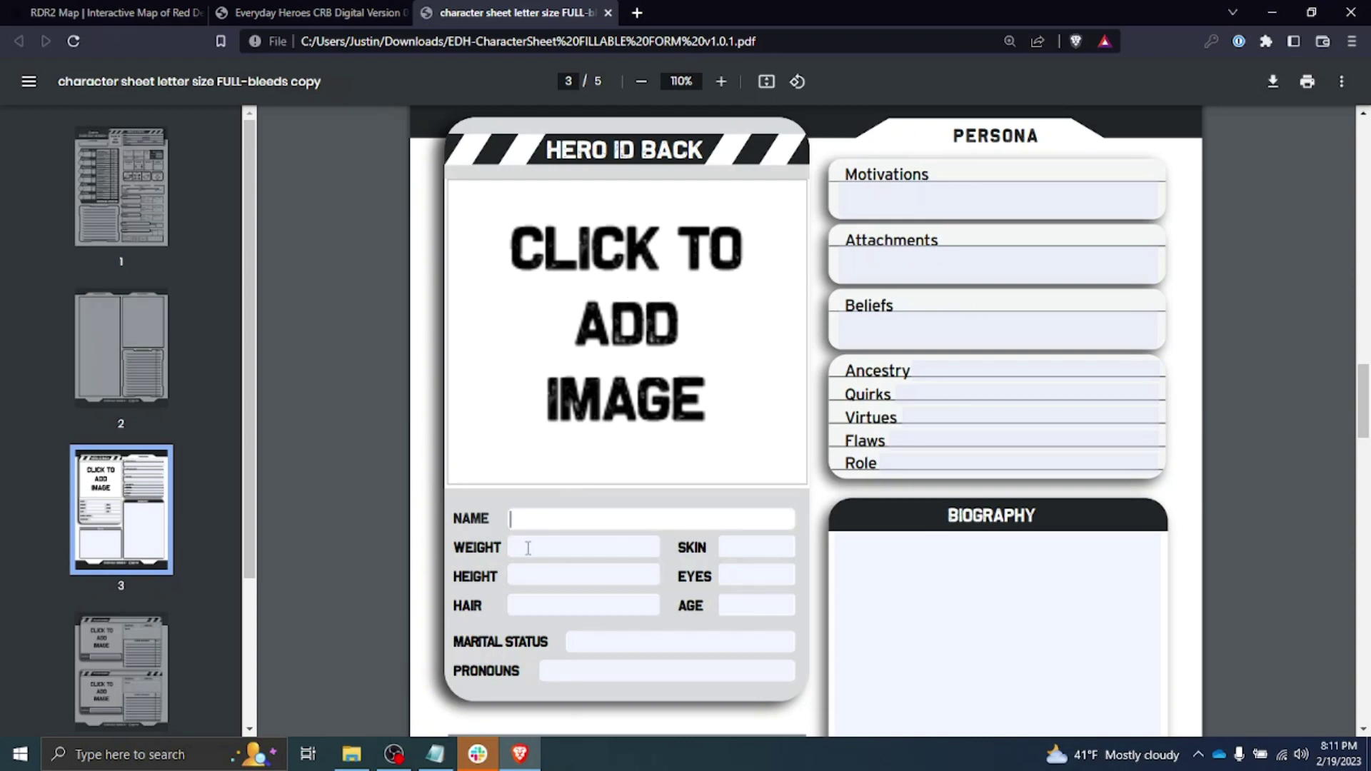
left_click(529, 548)
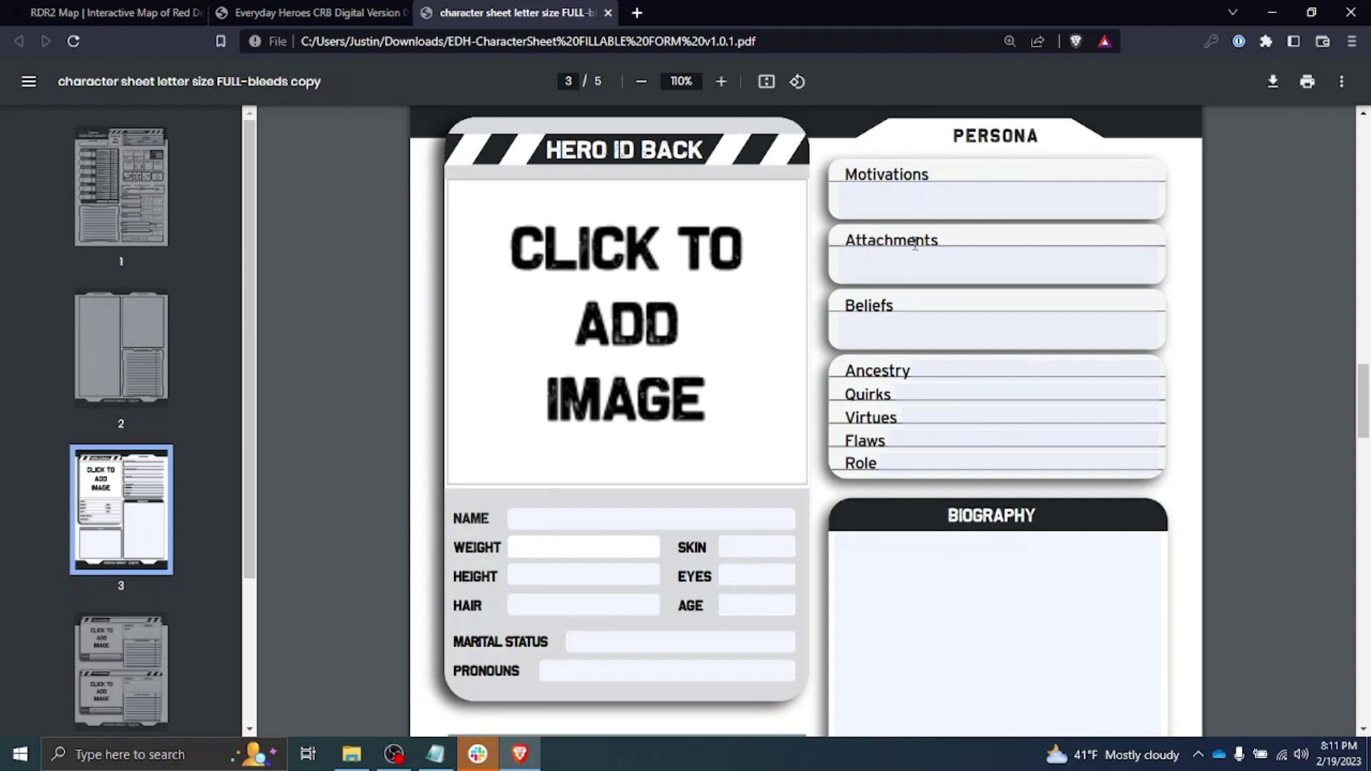
scroll(917, 398, "down", 1)
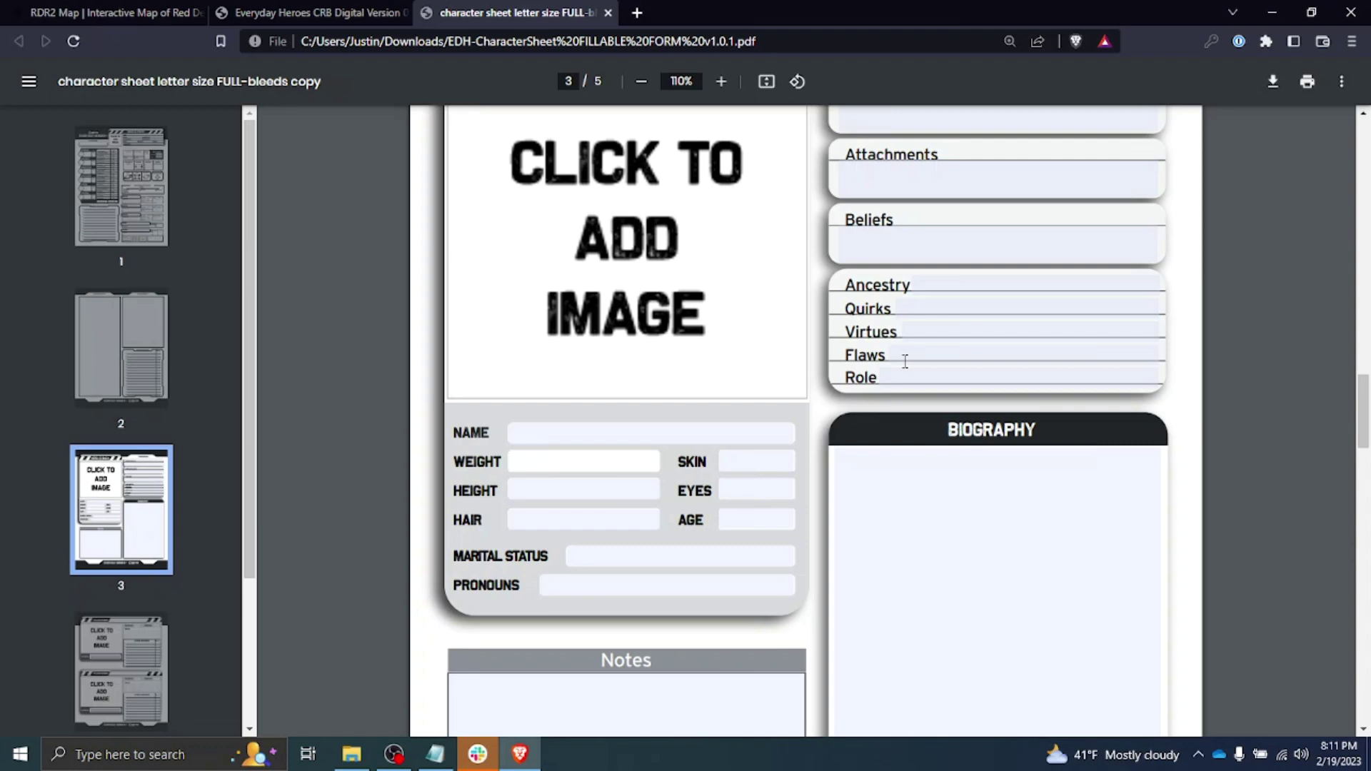
left_click(943, 477)
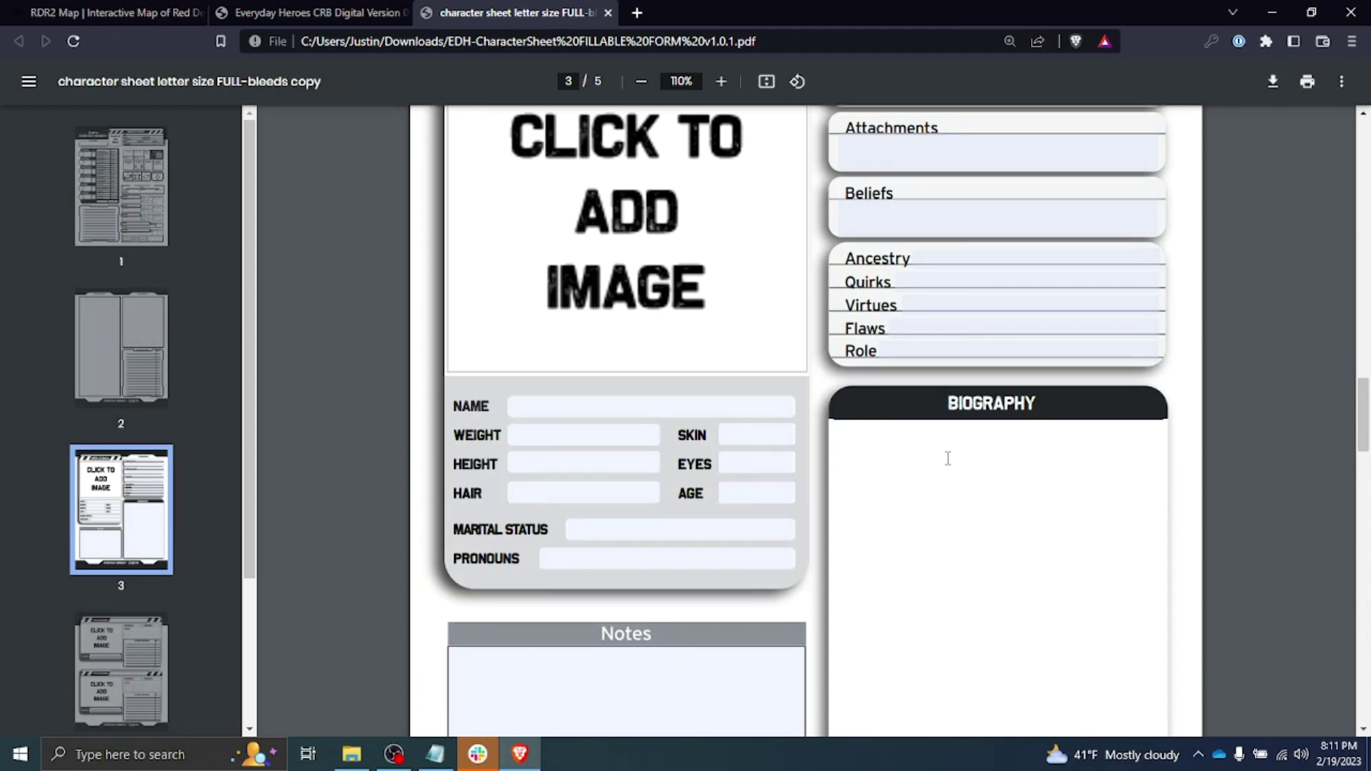
scroll(504, 421, "down", 5)
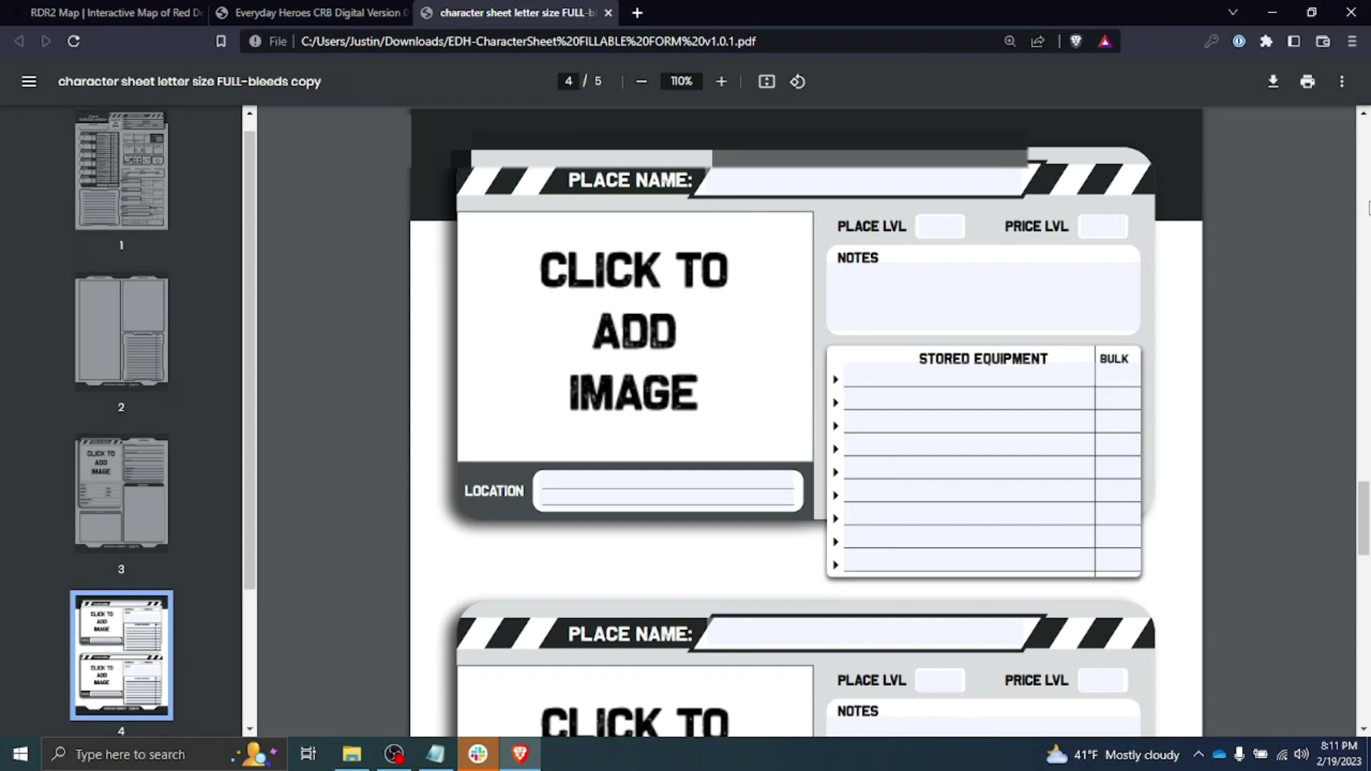
left_click_drag(1367, 496, 1368, 500)
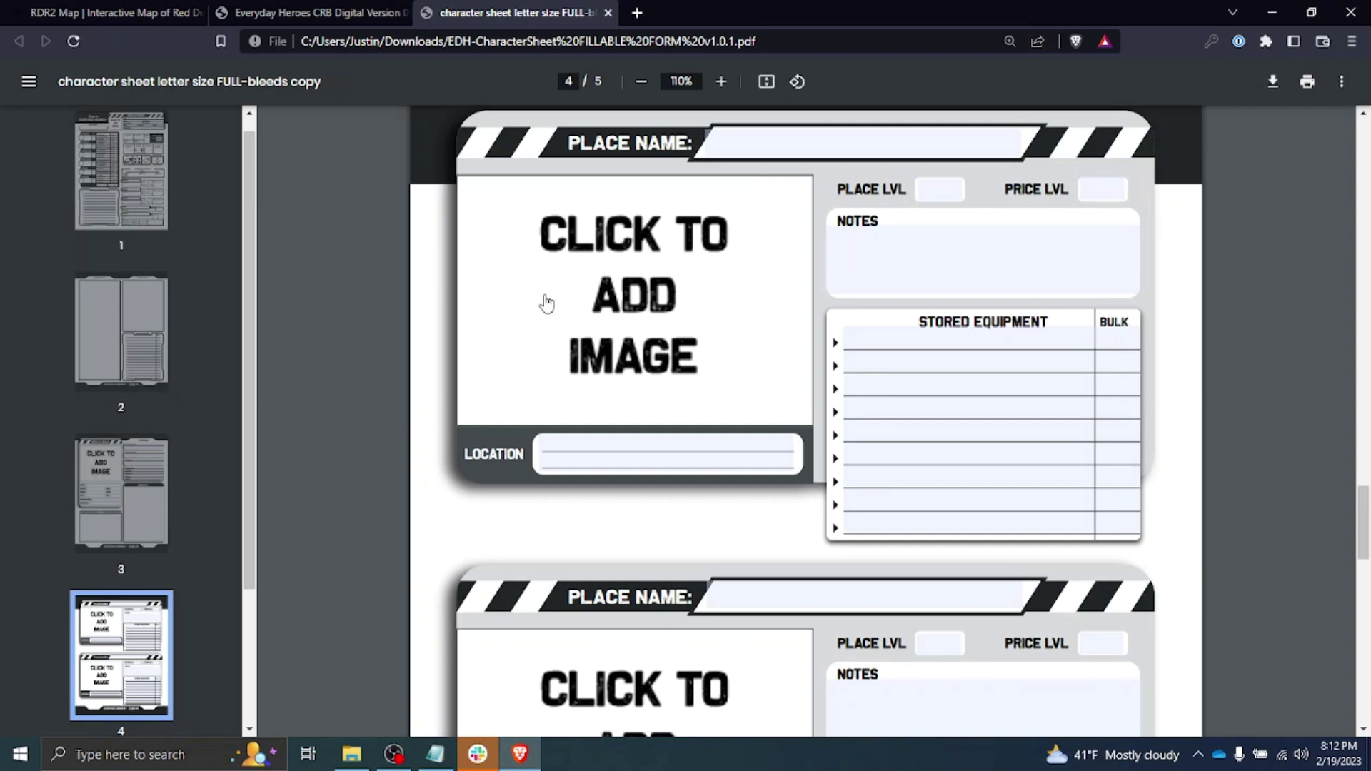
scroll(547, 304, "down", 3)
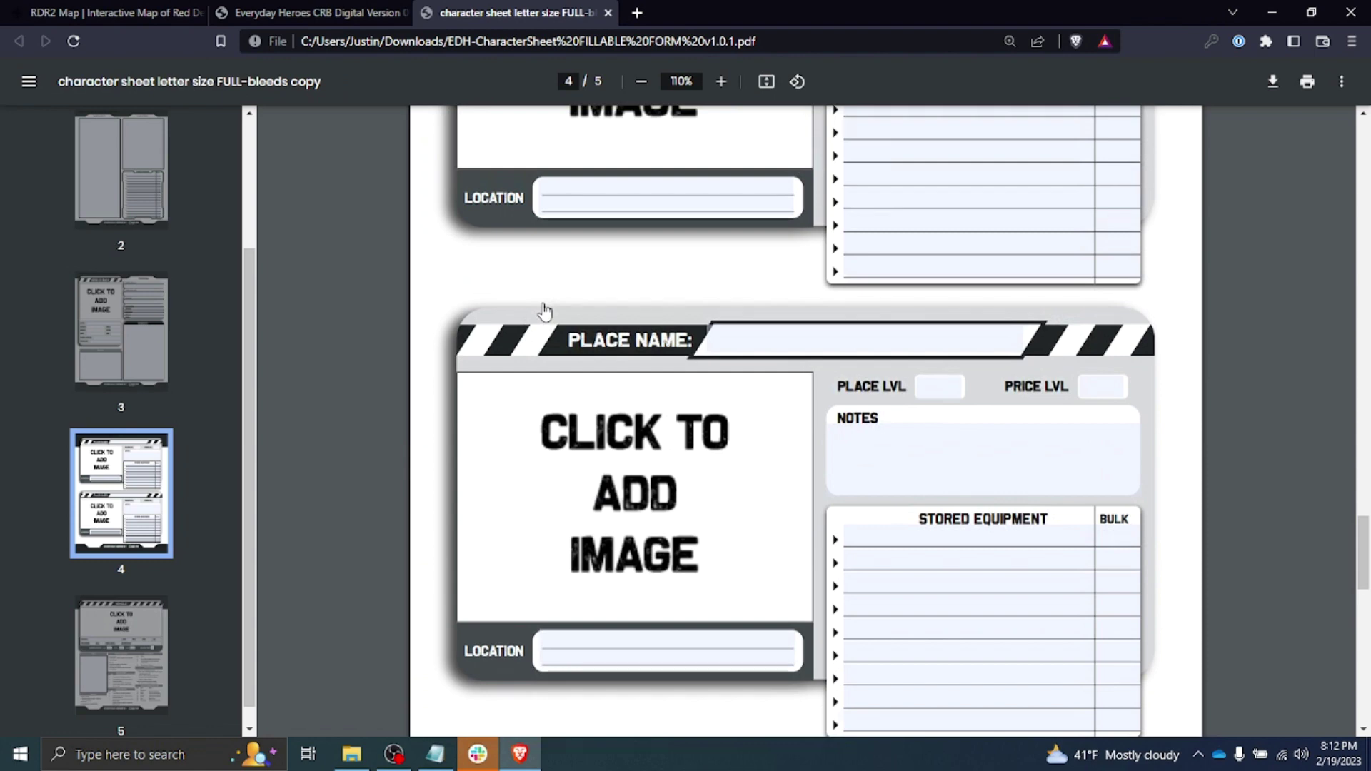